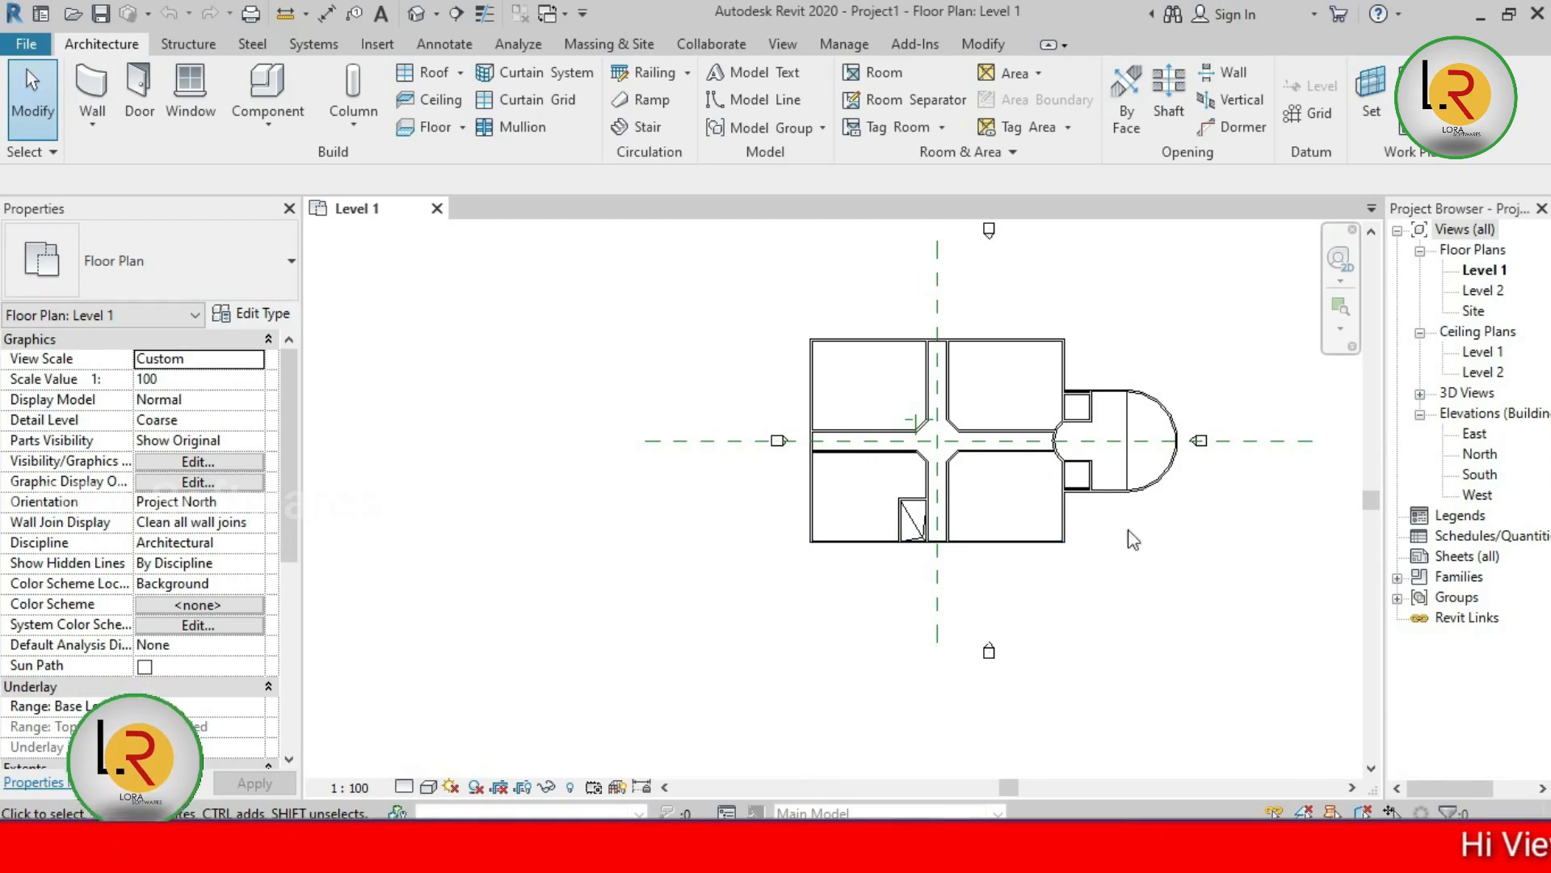
# View the East, North, South and West elevations in turn and return to the Level 1 floor plan.
pyautogui.doubleClick(1478, 437)
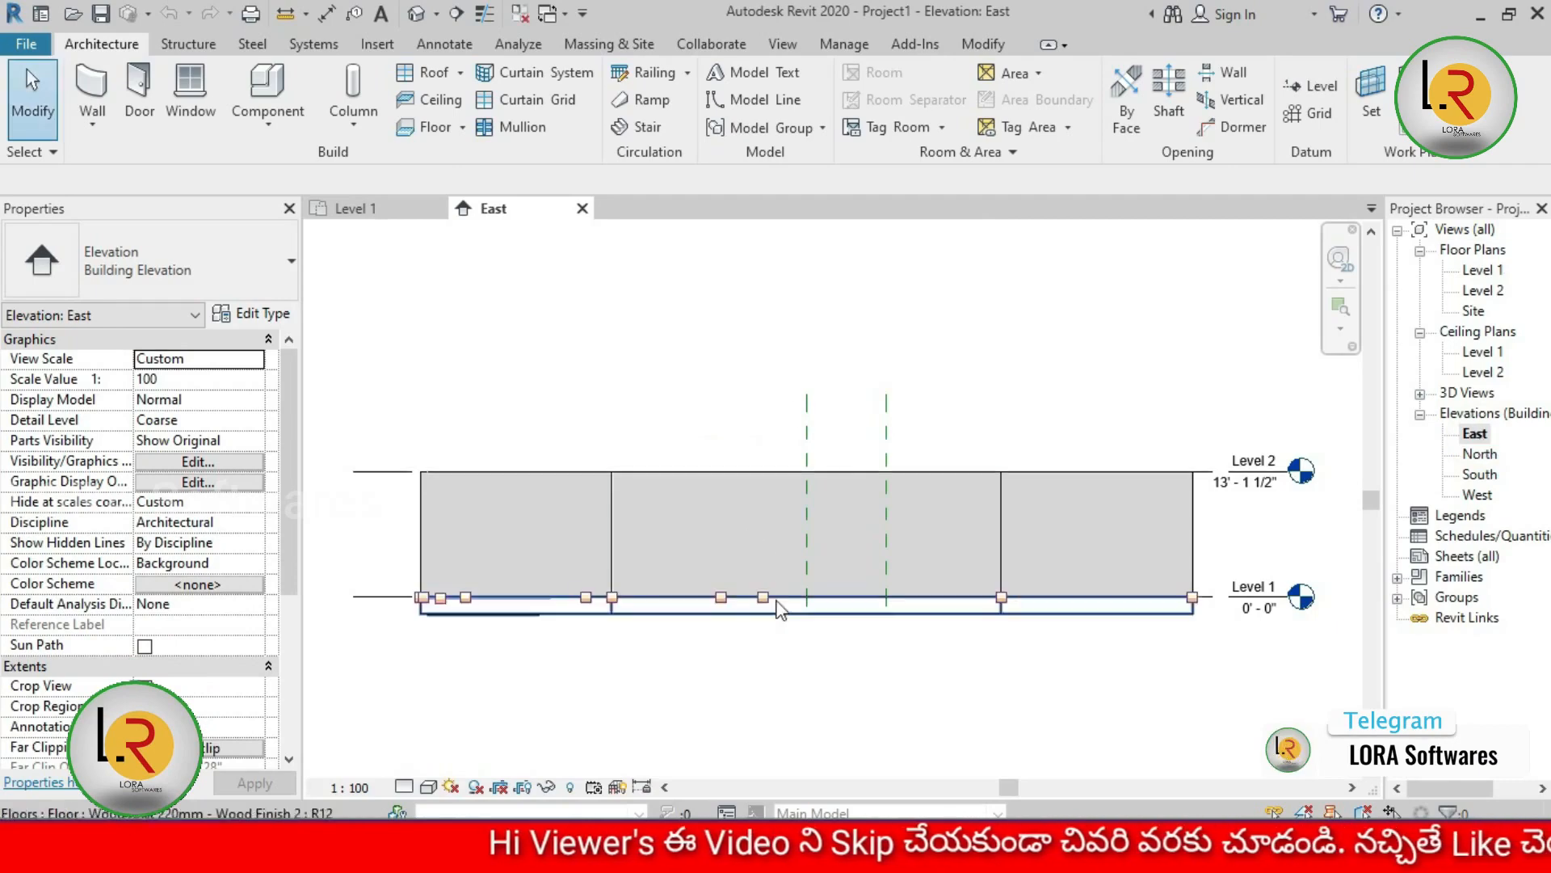
pyautogui.doubleClick(1481, 453)
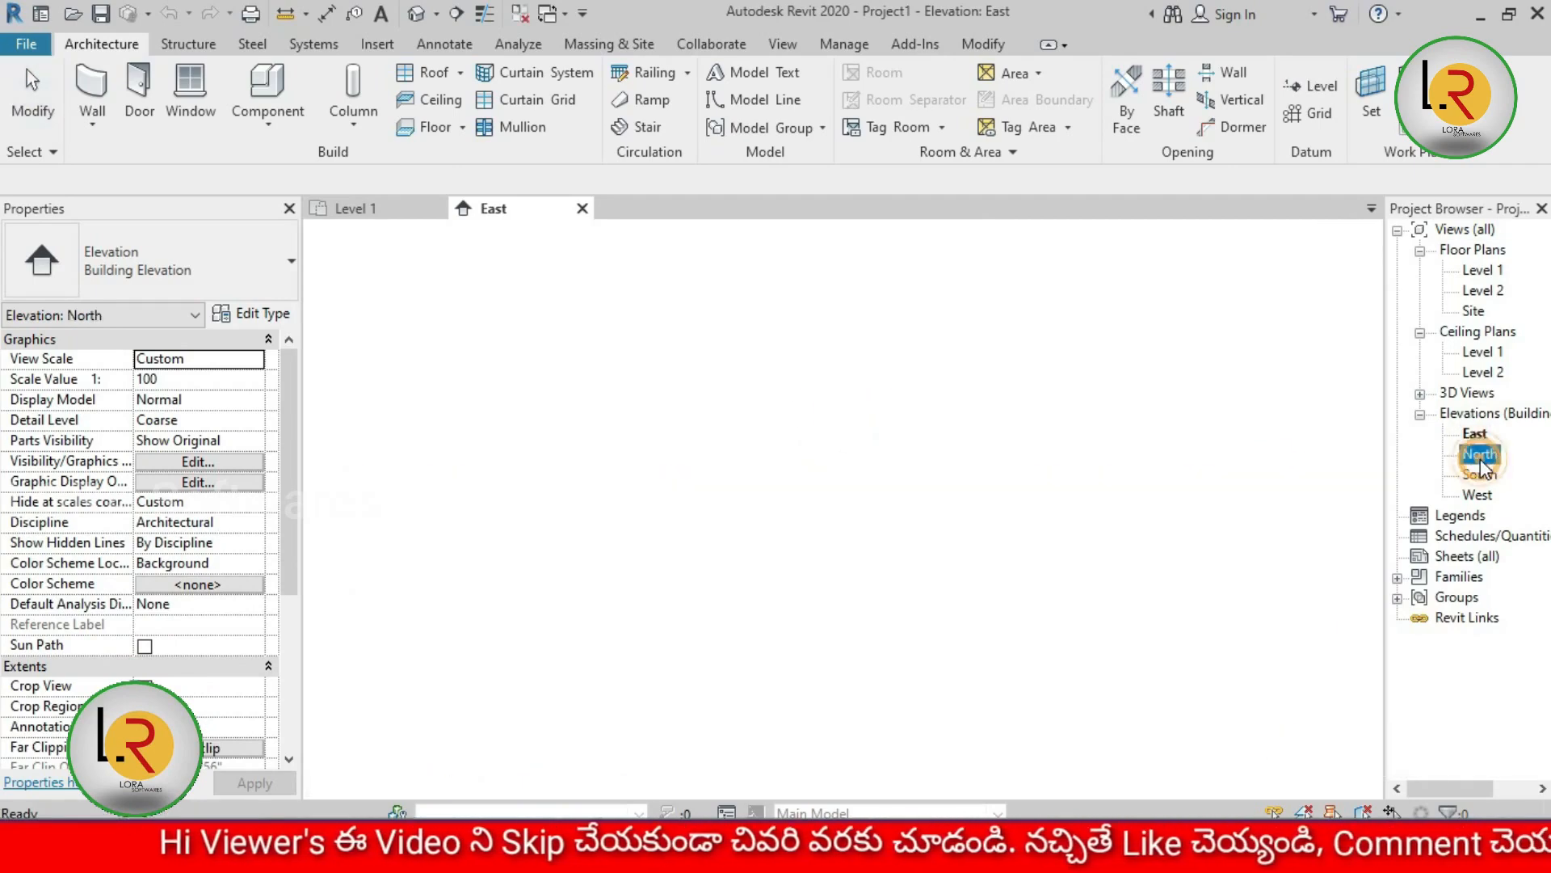
pyautogui.doubleClick(1481, 474)
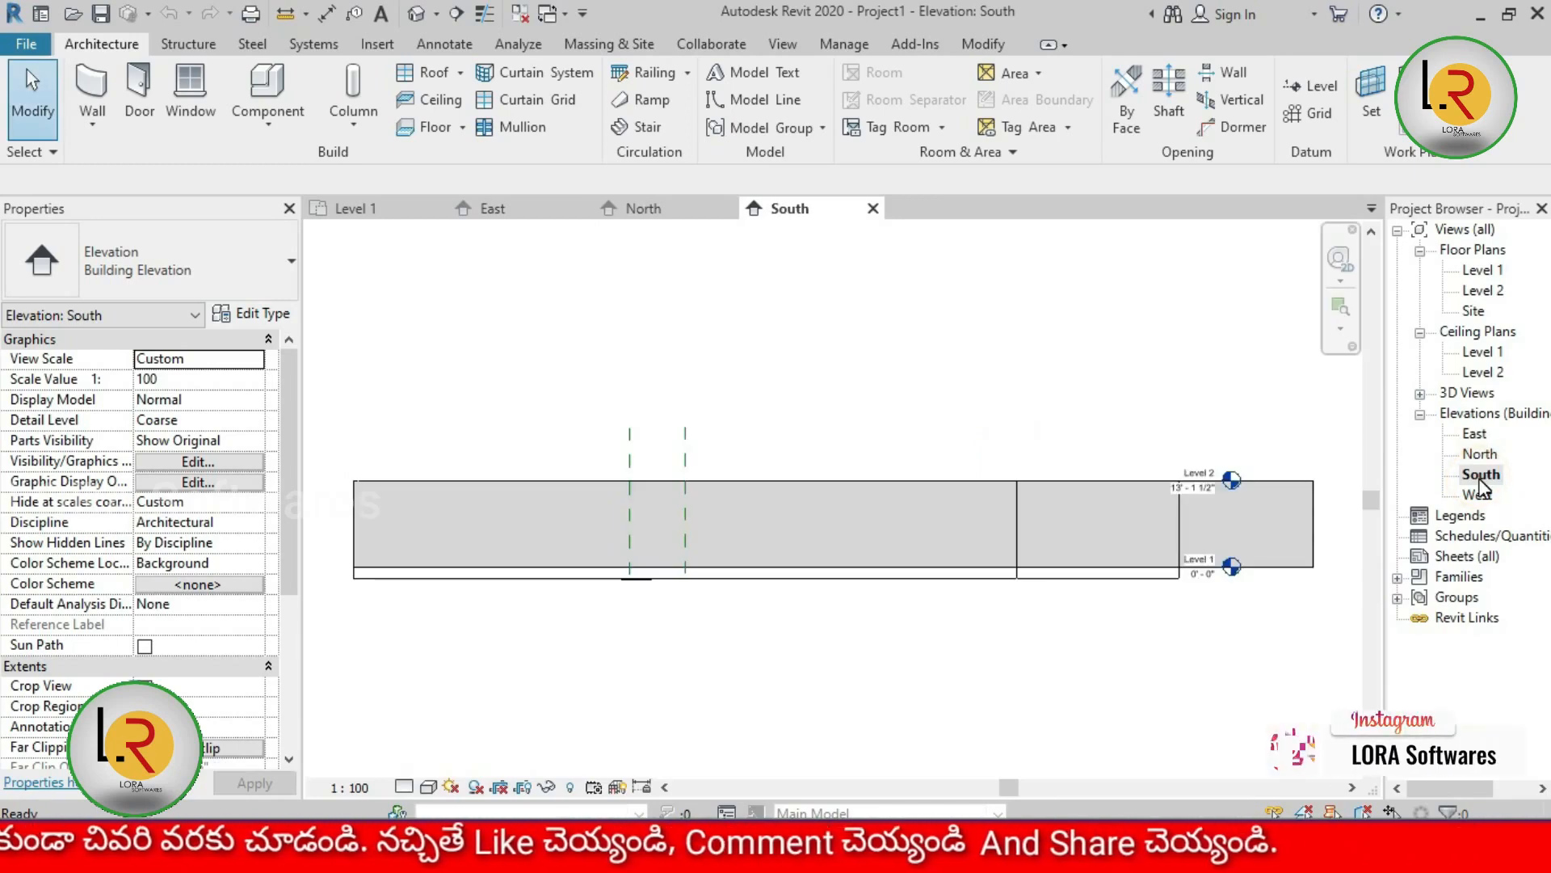
pyautogui.doubleClick(1479, 495)
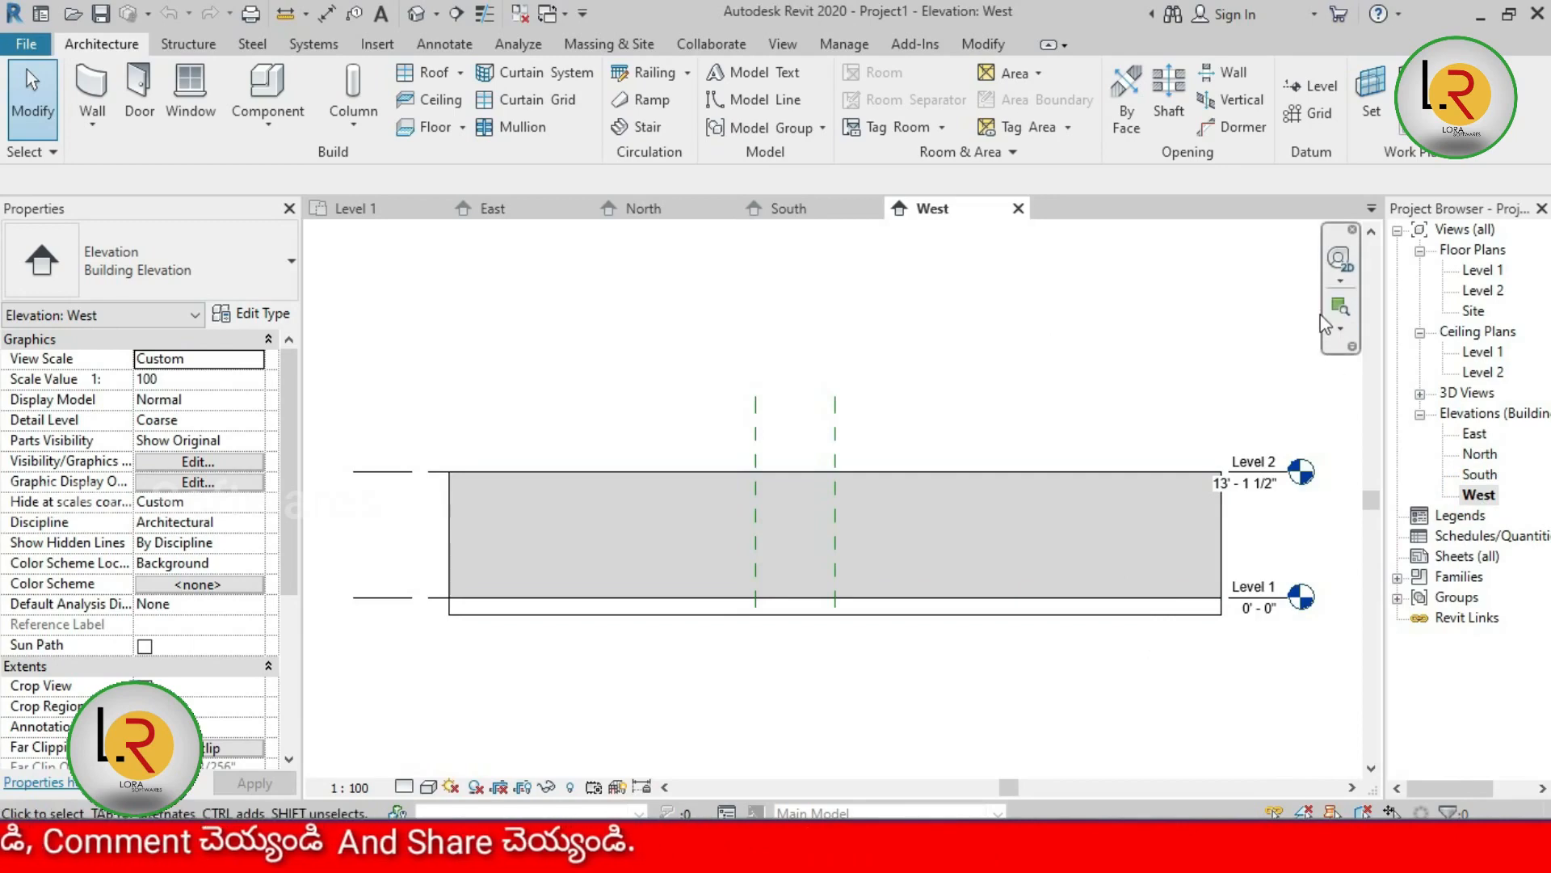
pyautogui.doubleClick(1482, 270)
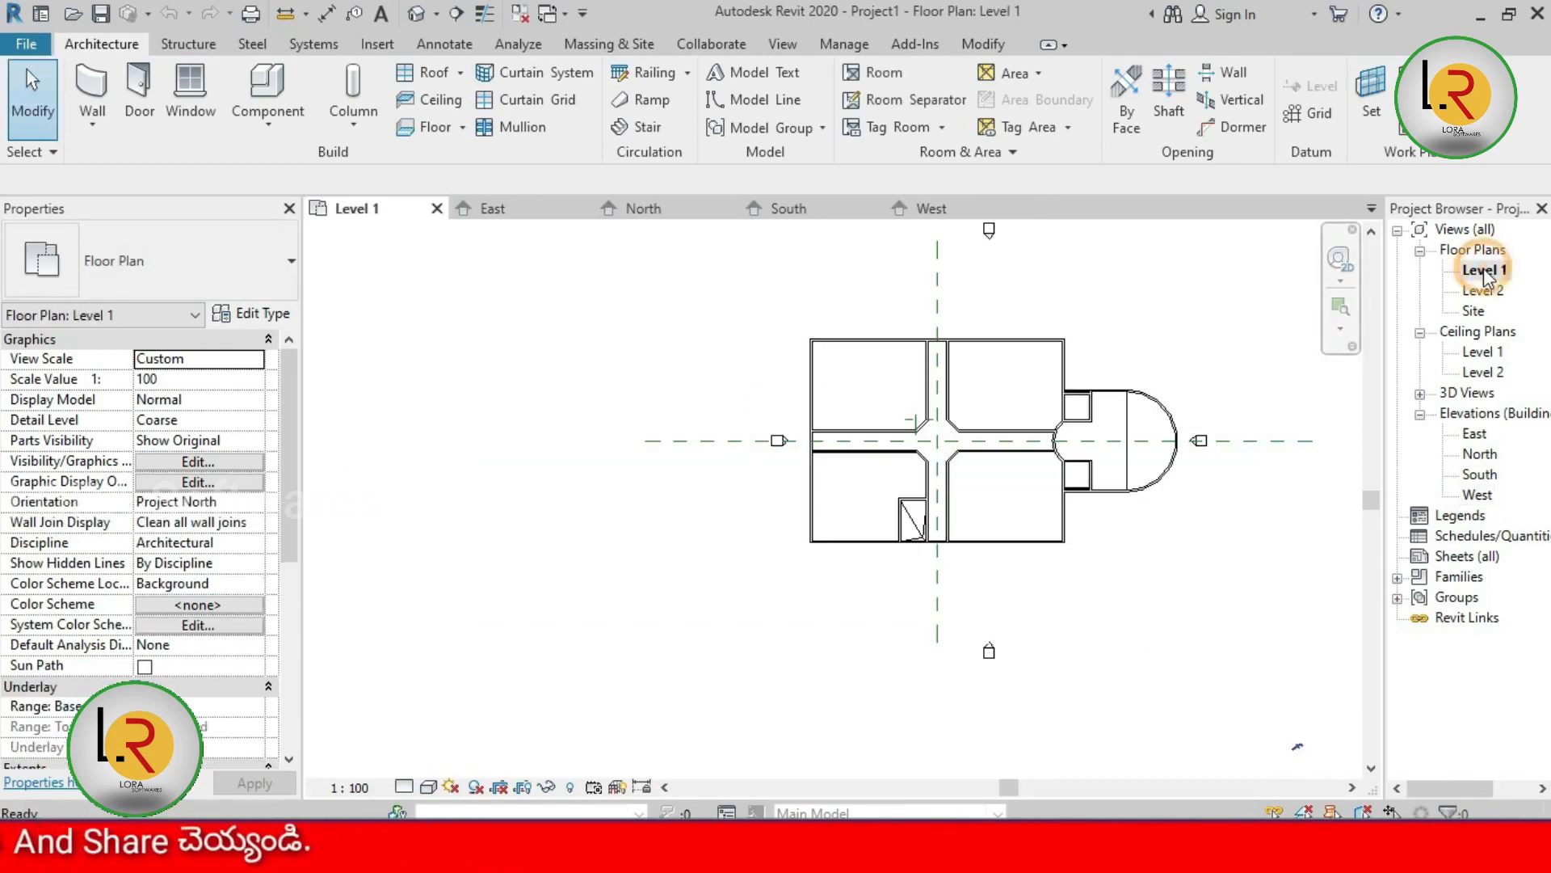
# Open the South elevation from its marker in the plan and return to the Level 1 floor plan.
pyautogui.scroll(5, 1006, 669)
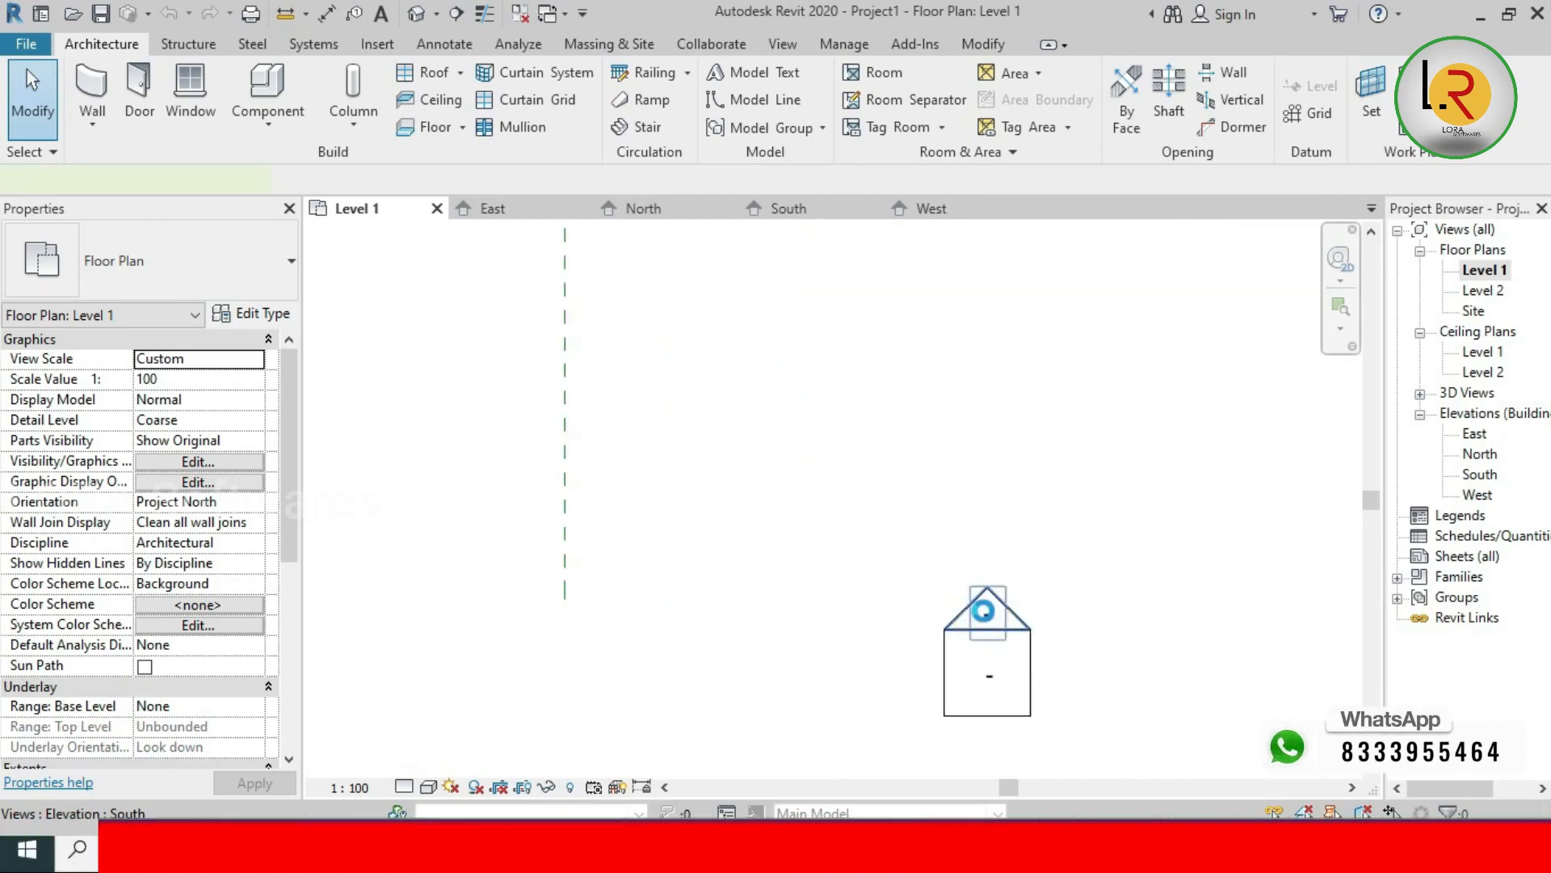
pyautogui.doubleClick(983, 612)
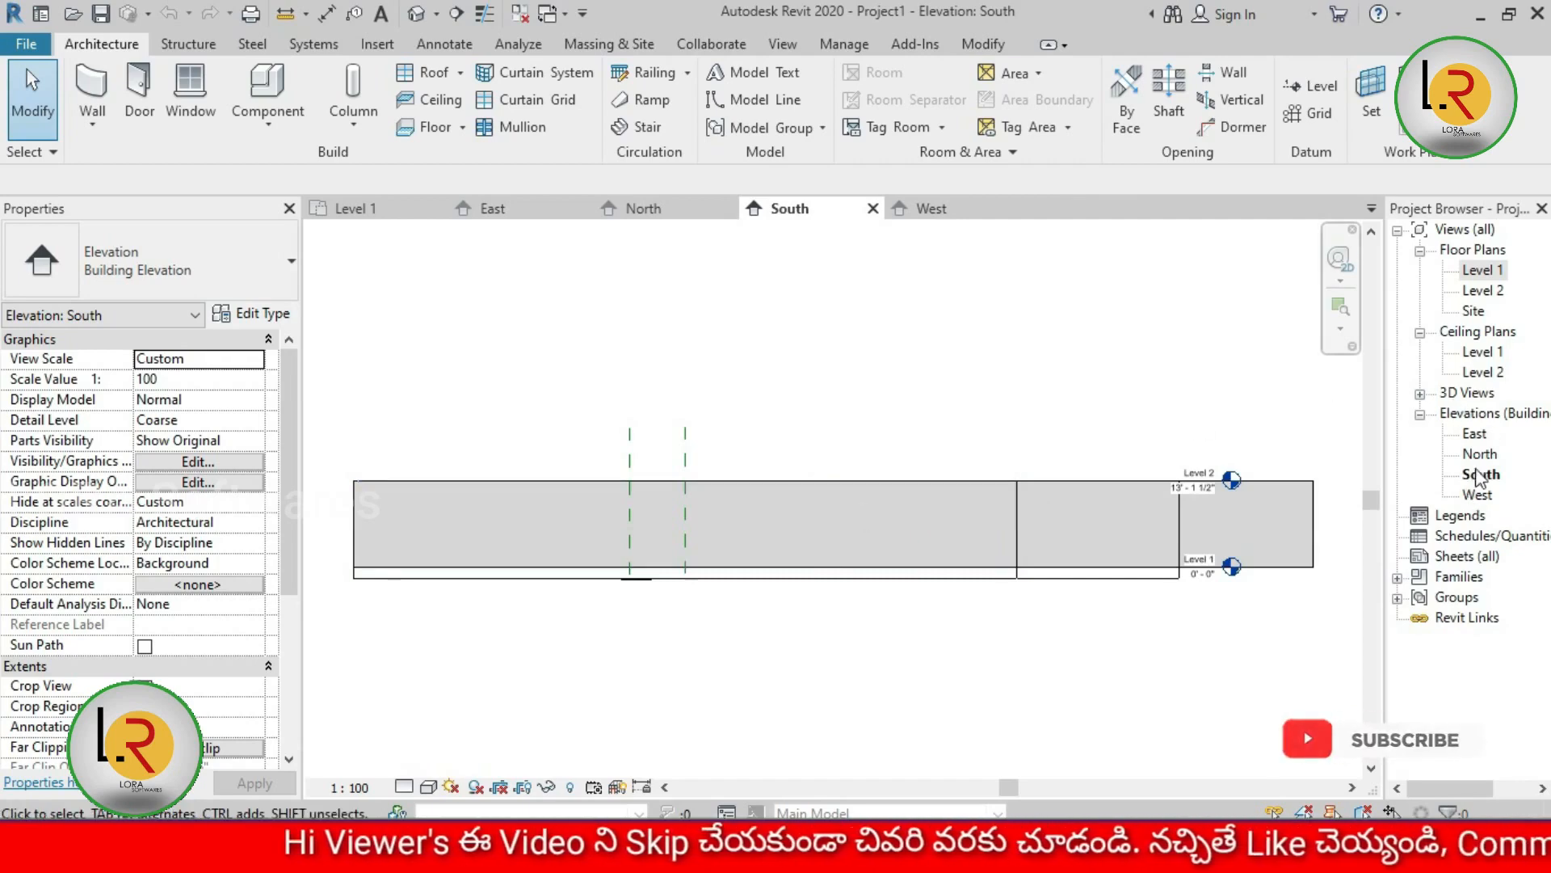
pyautogui.doubleClick(1480, 271)
pyautogui.scroll(-6, 1021, 551)
pyautogui.scroll(3, 1107, 359)
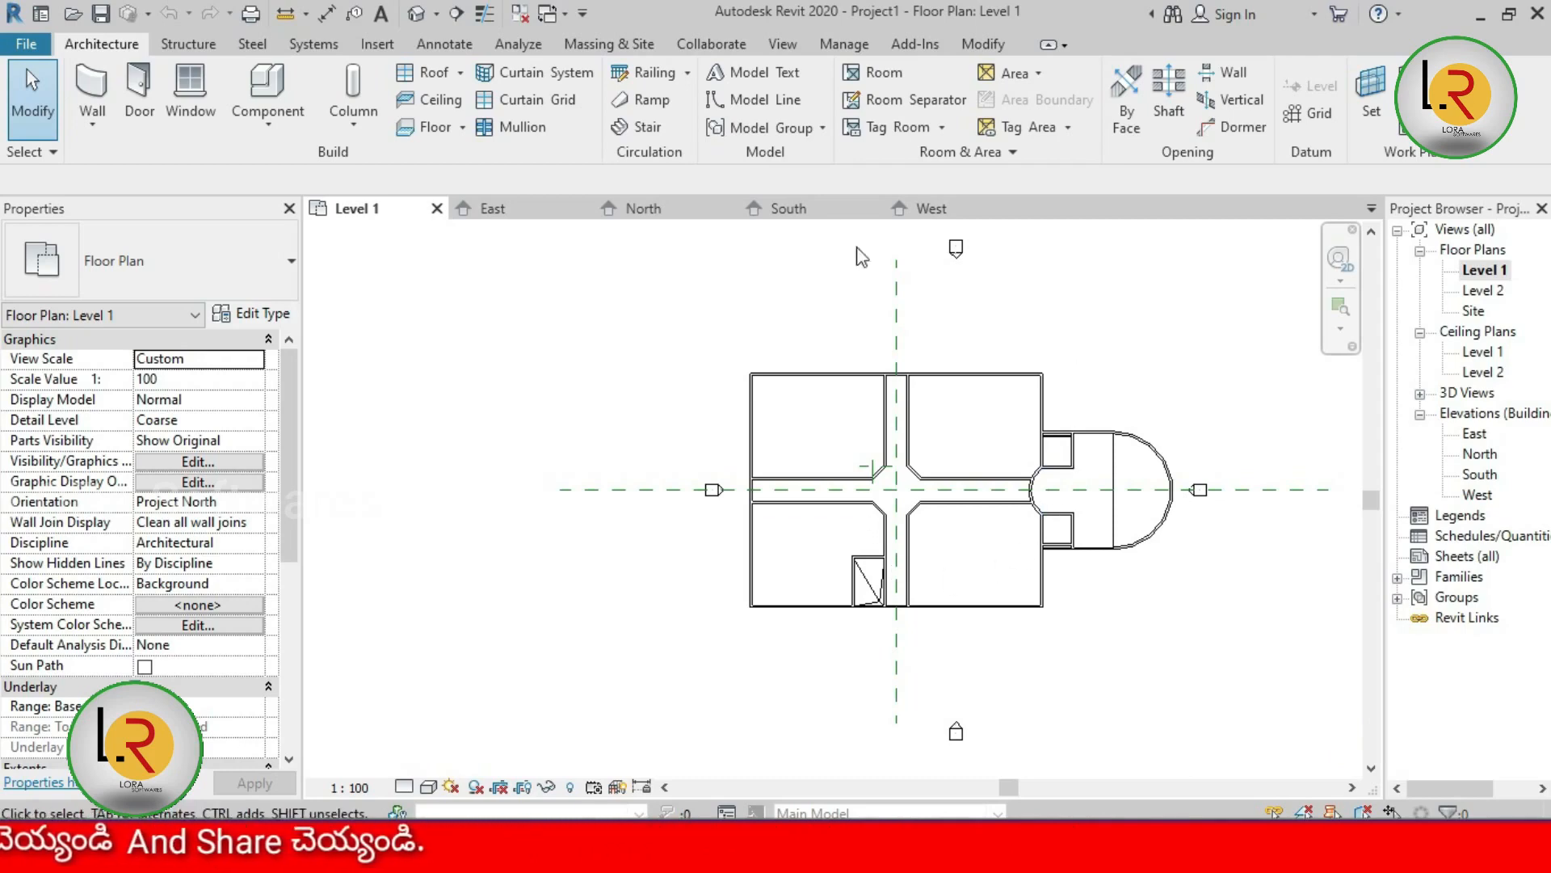
# Place three building elevations: one outside the south wall facing north, and two inside the southwest room facing north and east.
pyautogui.click(785, 44)
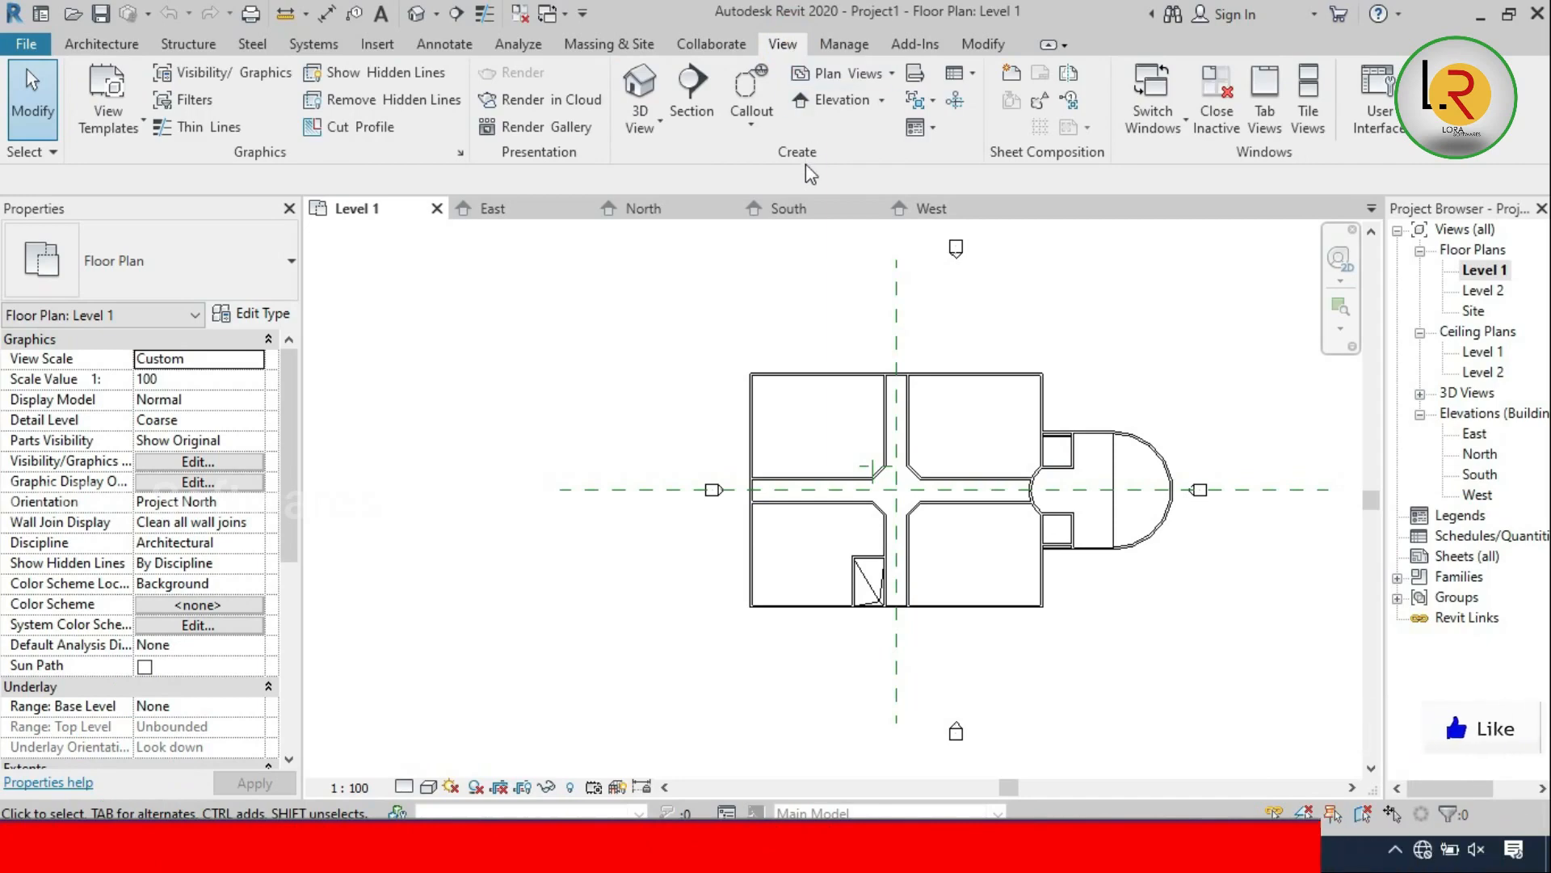
pyautogui.click(840, 99)
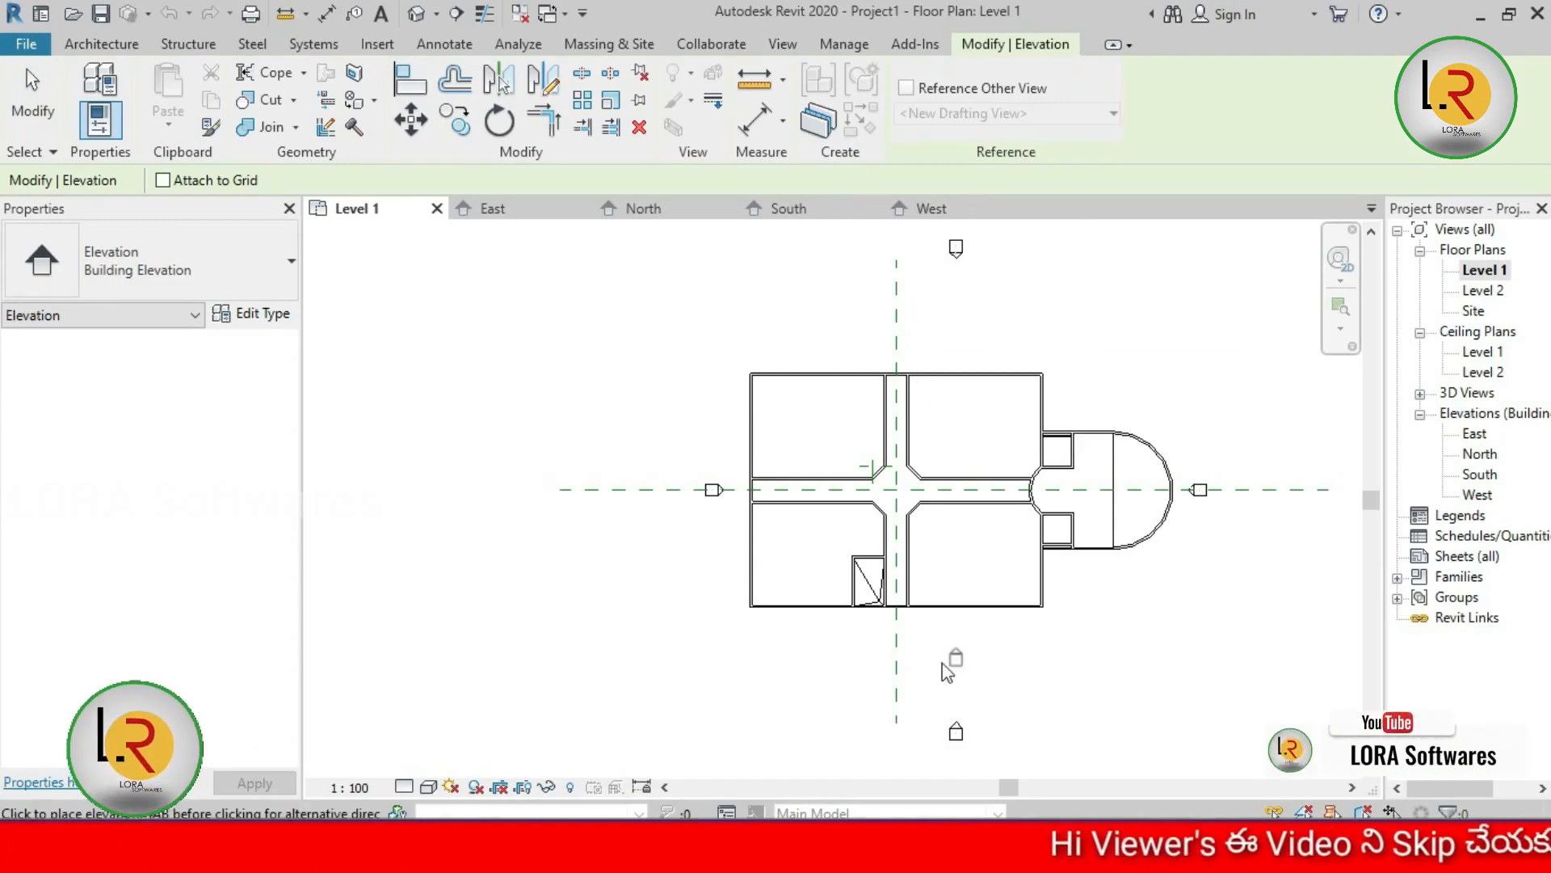
pyautogui.scroll(4, 905, 707)
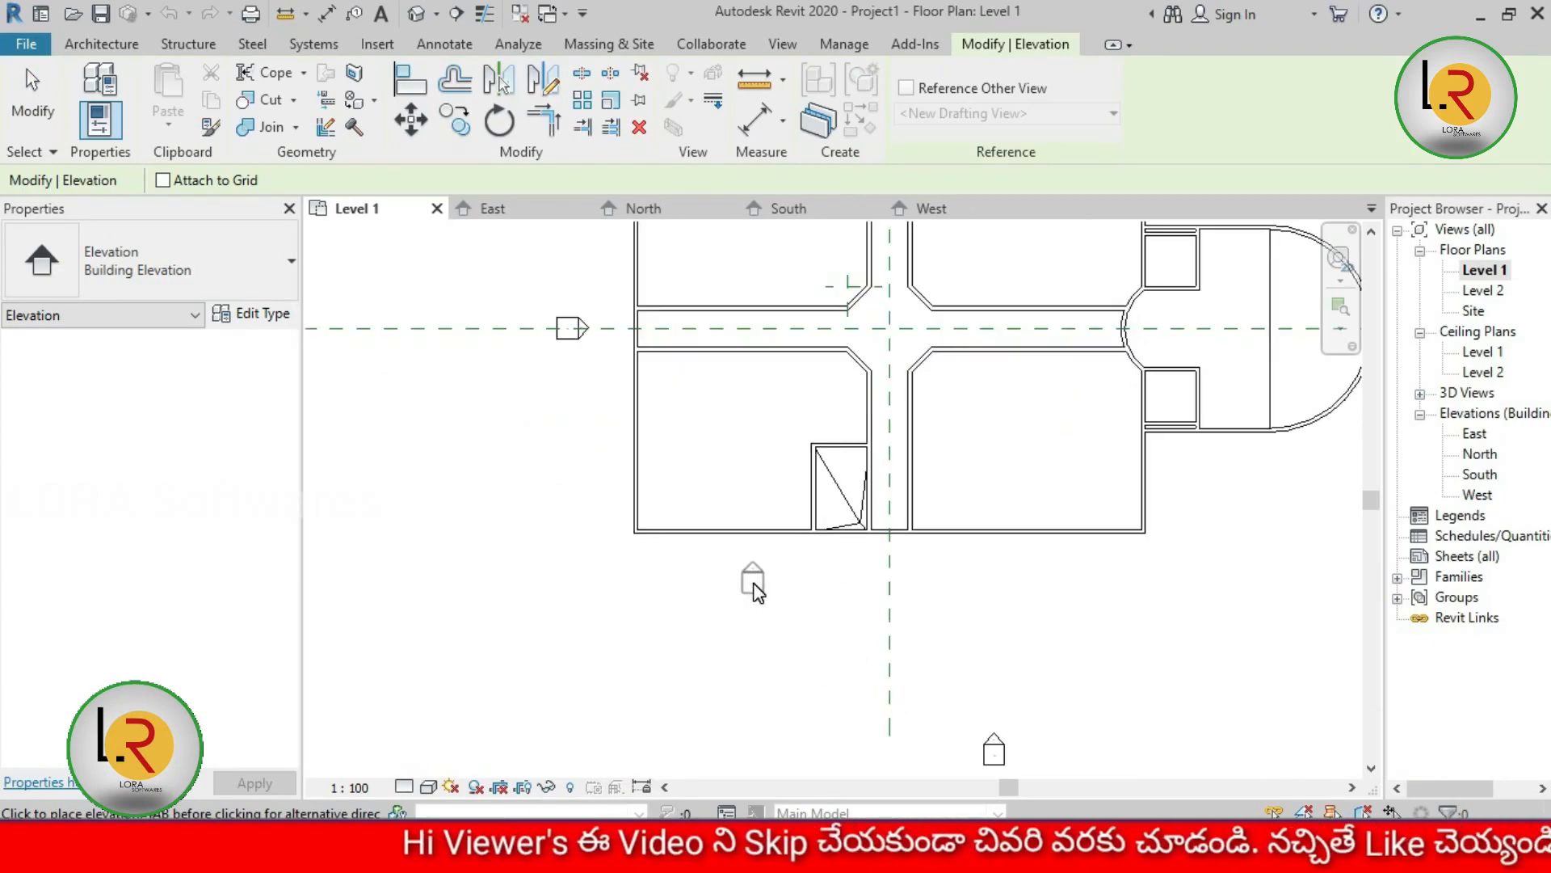
pyautogui.click(776, 600)
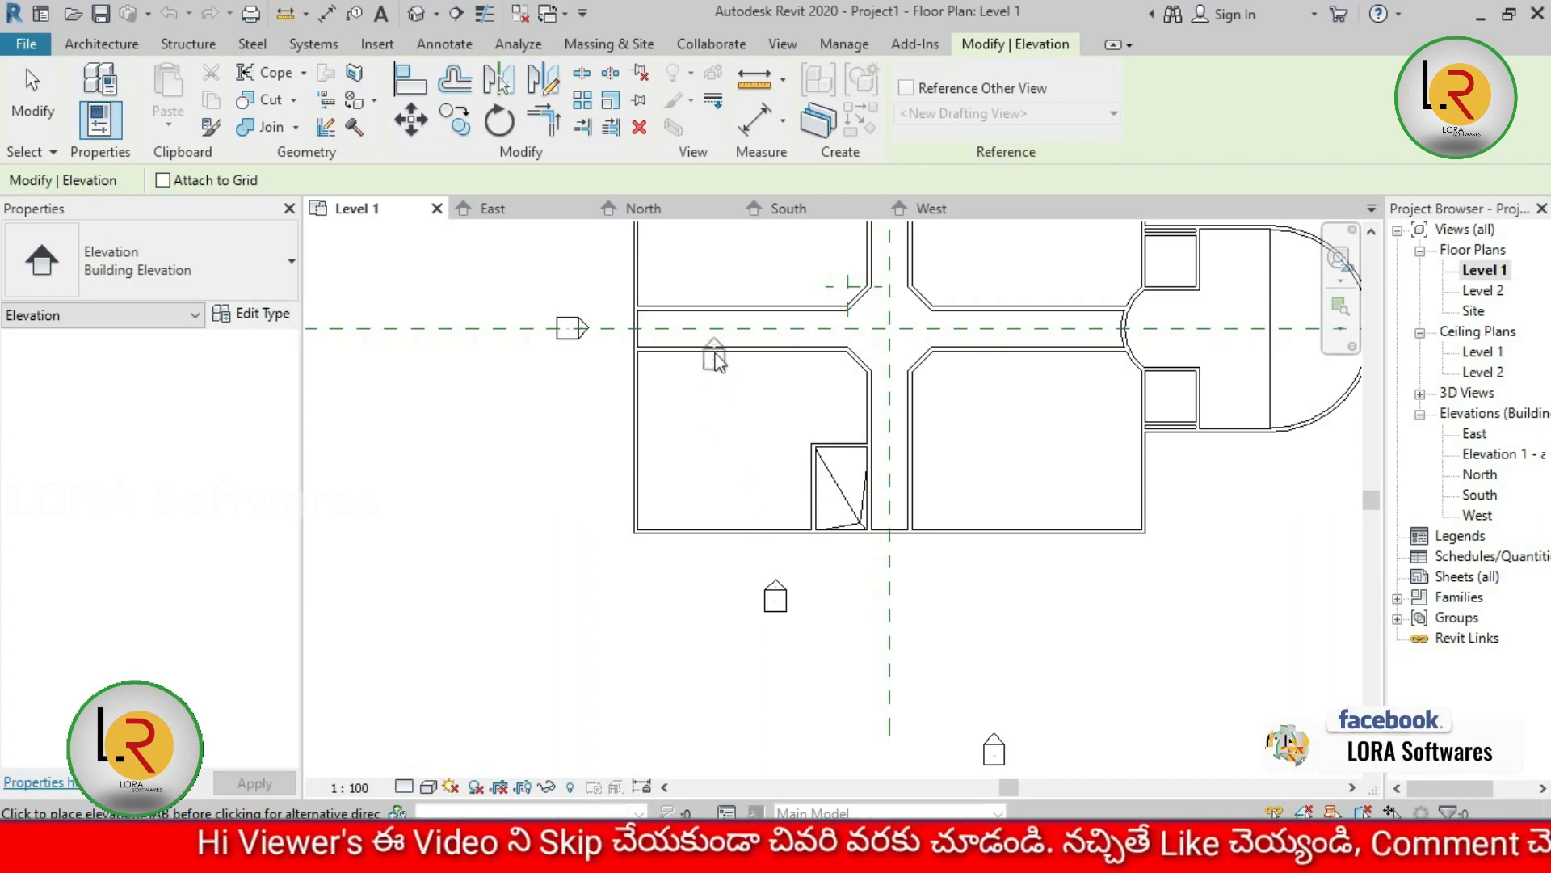
pyautogui.click(715, 427)
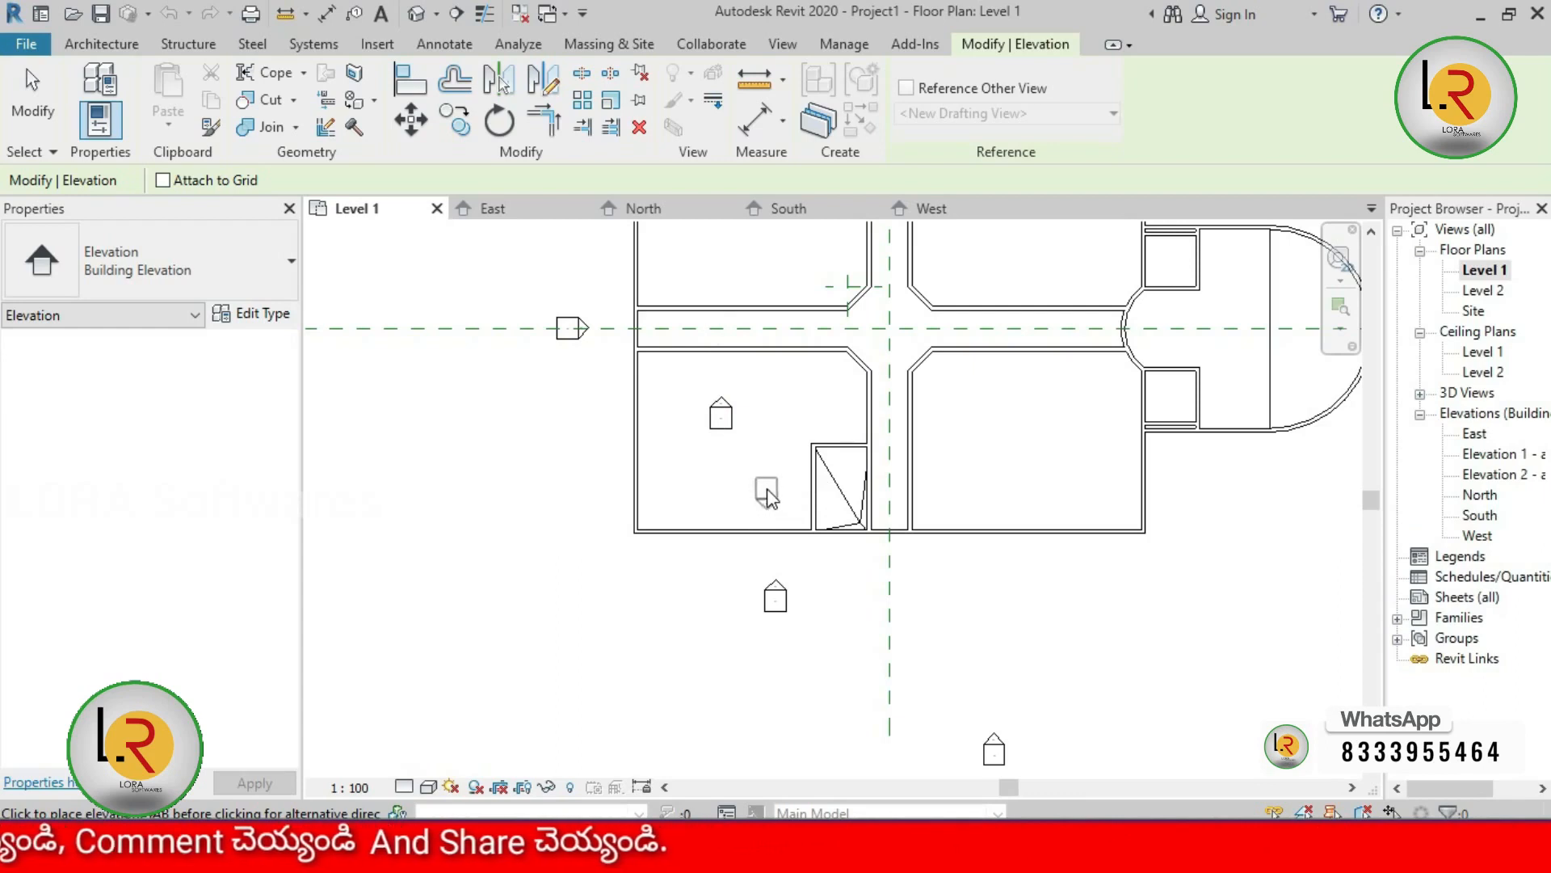
pyautogui.click(783, 492)
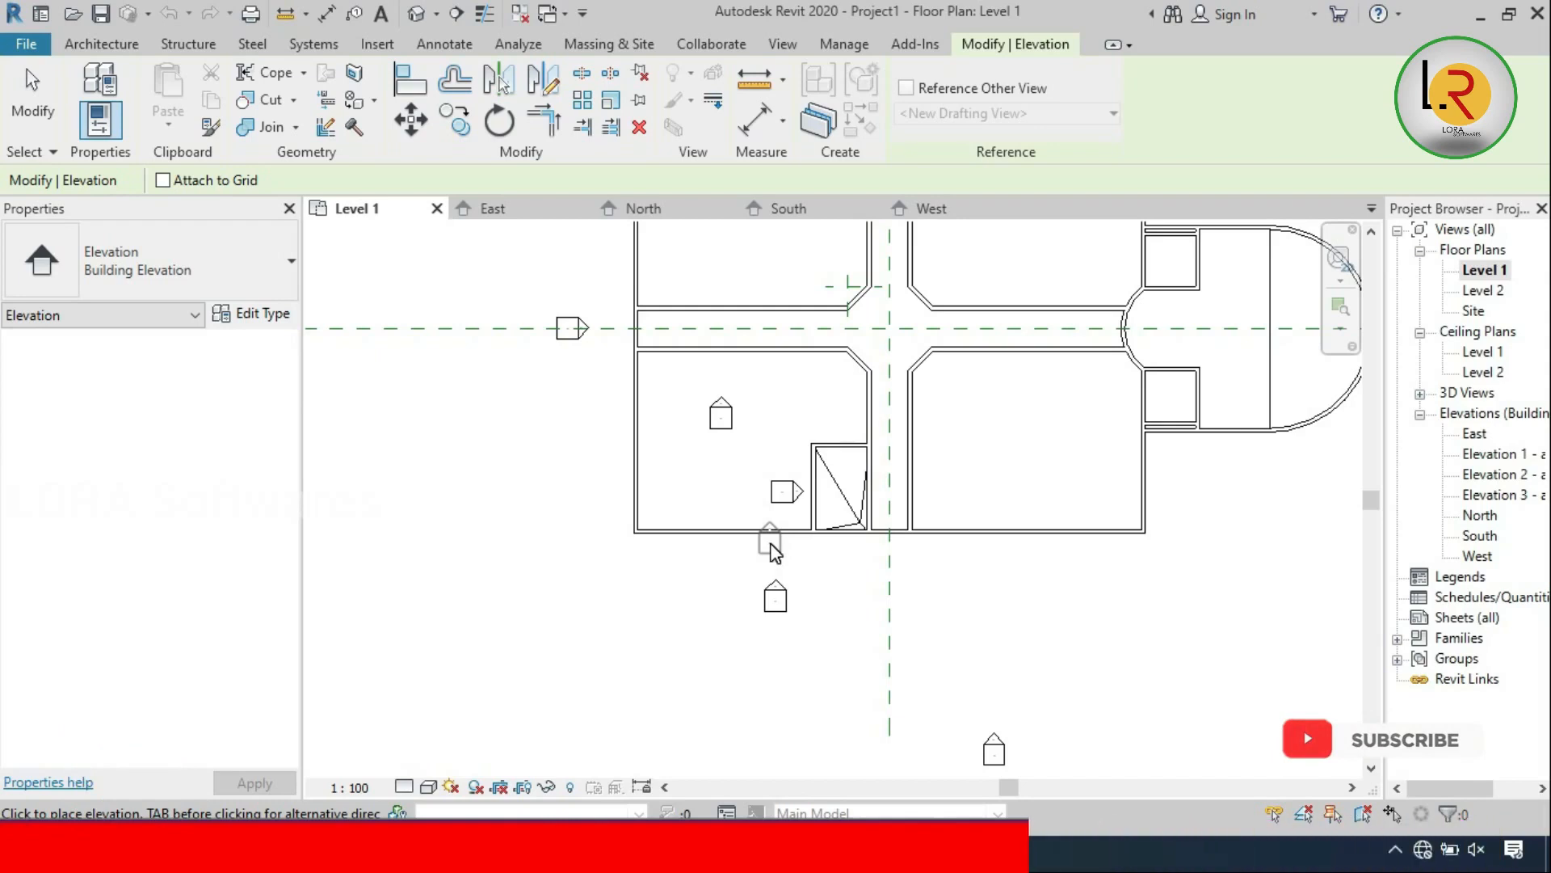
pyautogui.press('Escape')
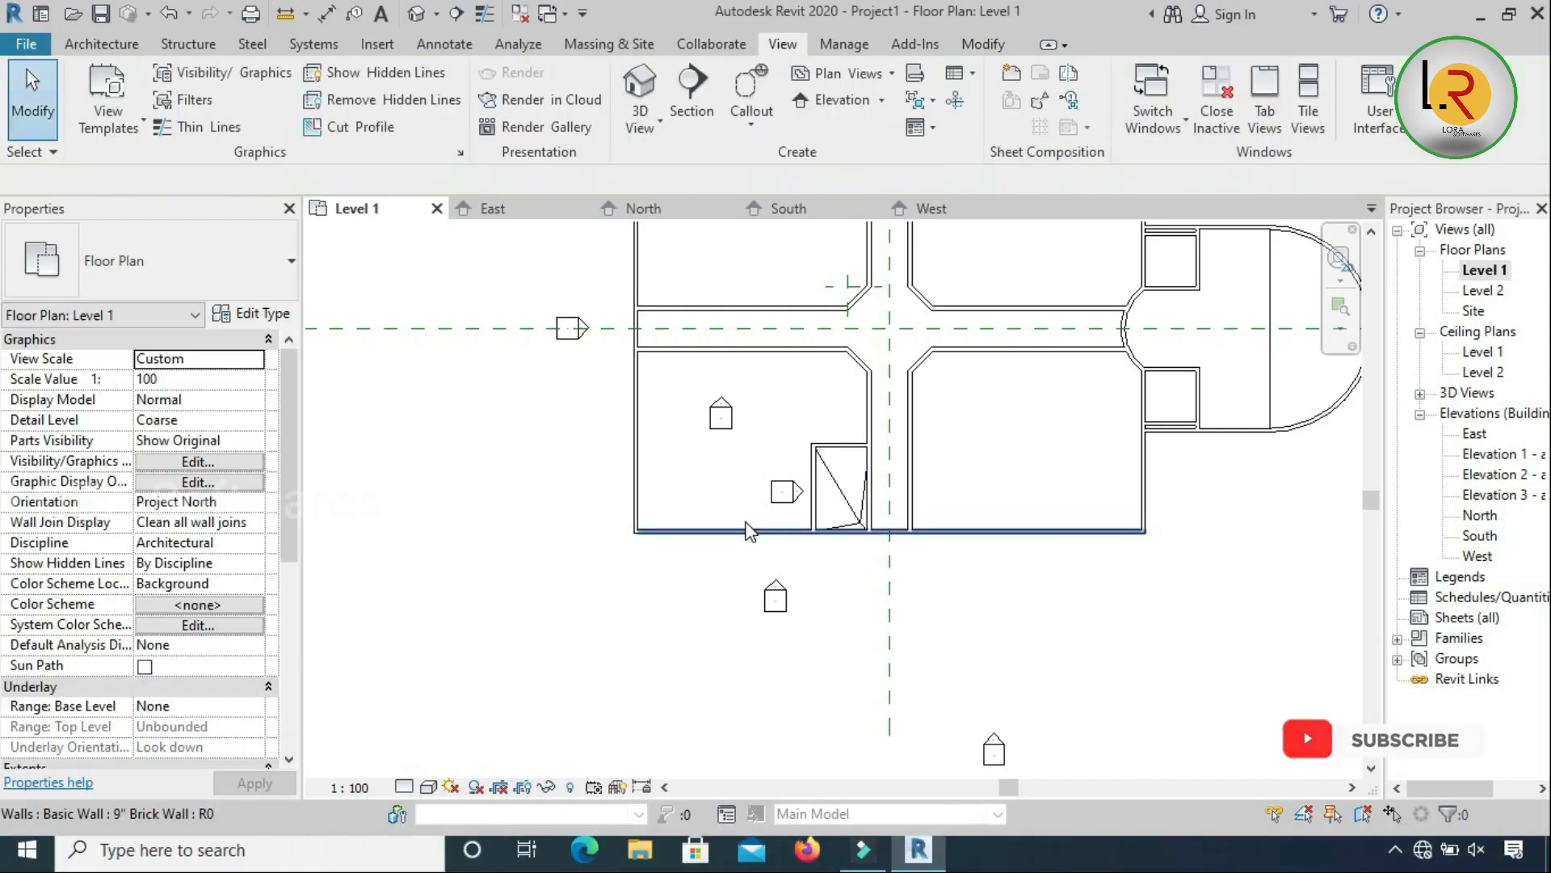
# Compare the elevation from the new exterior marker with the South elevation, returning to the Level 1 floor plan.
pyautogui.doubleClick(780, 584)
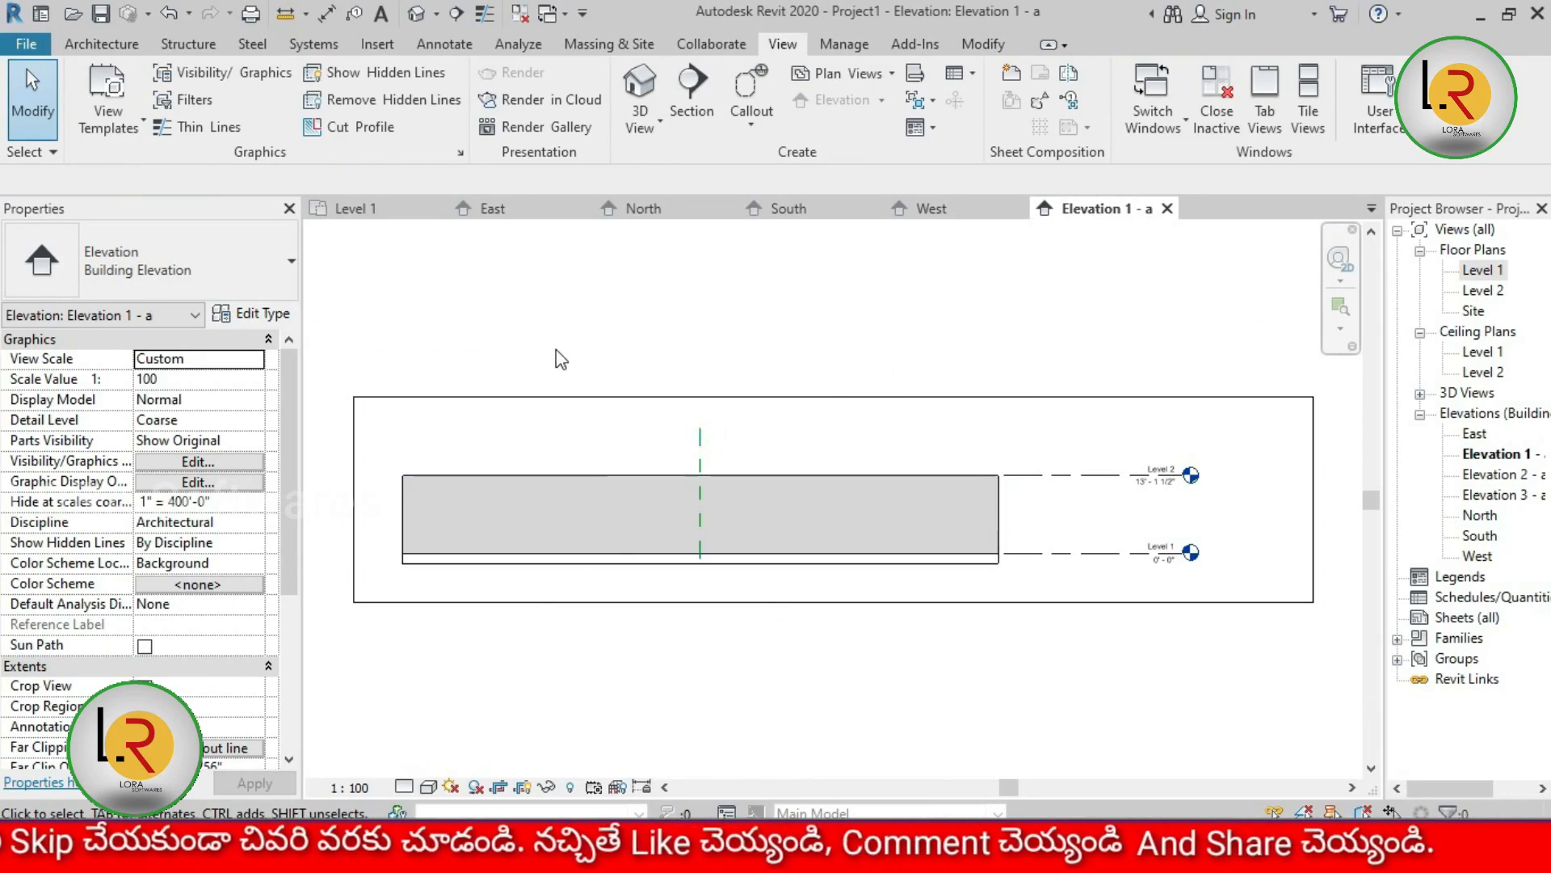
pyautogui.doubleClick(1477, 273)
pyautogui.scroll(-2, 985, 602)
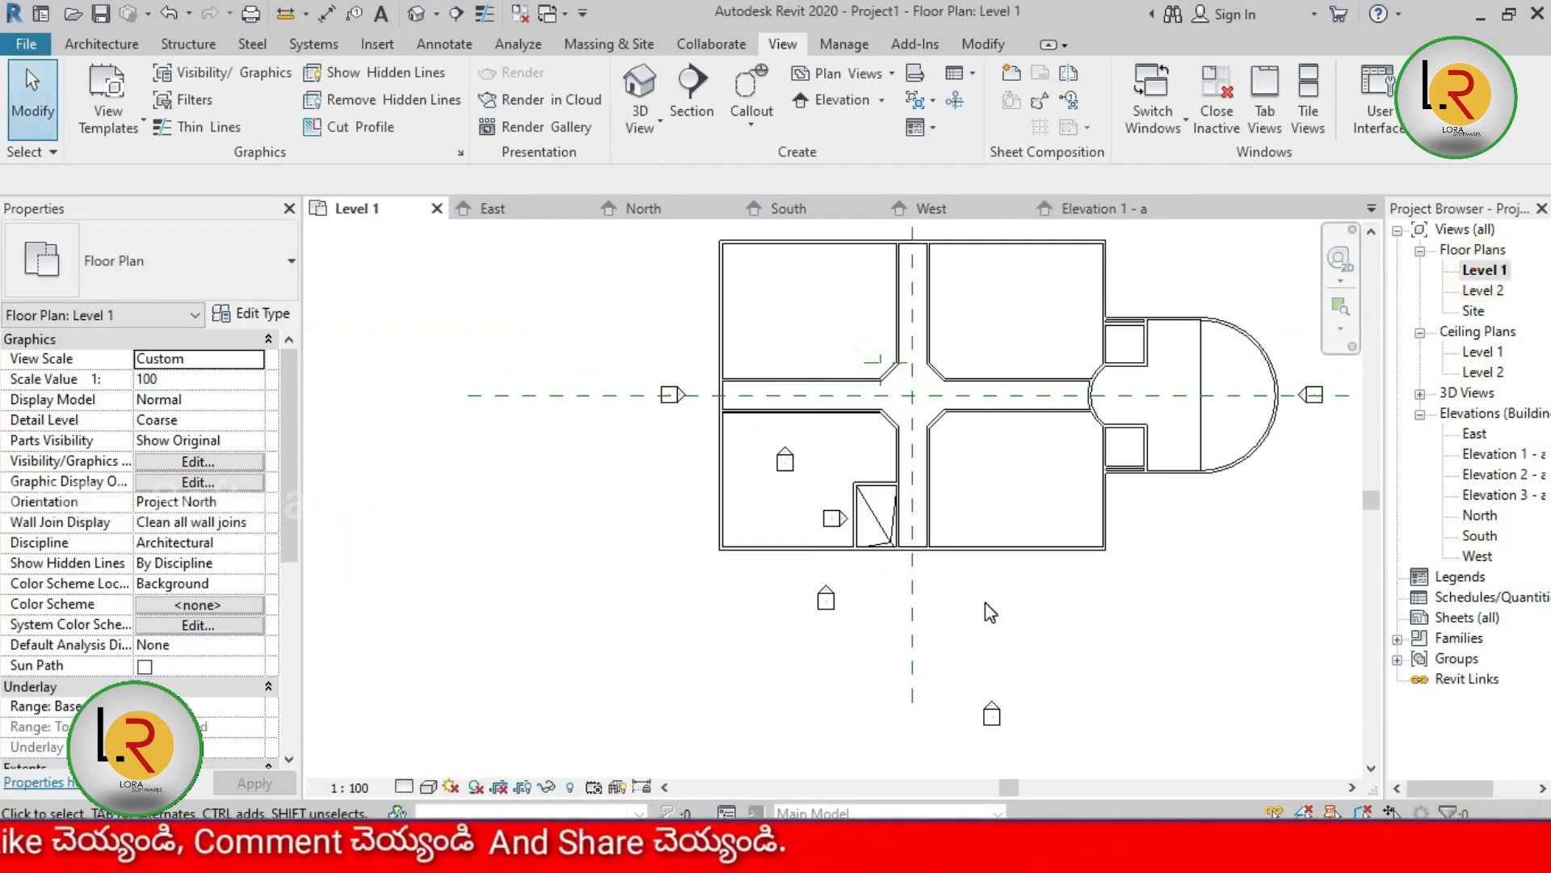
pyautogui.doubleClick(994, 711)
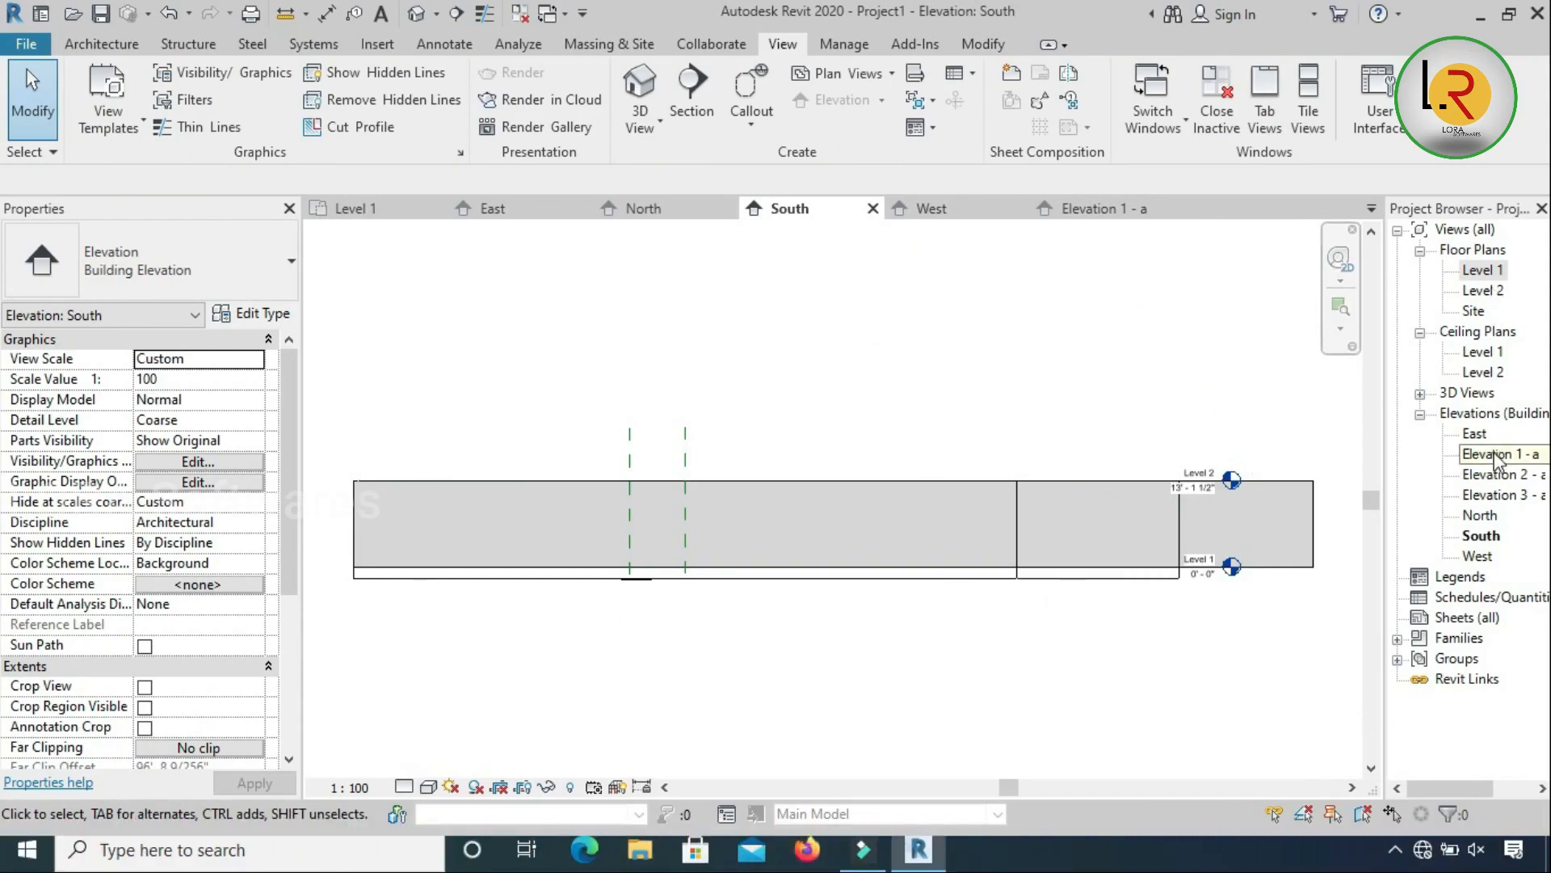
pyautogui.doubleClick(1480, 270)
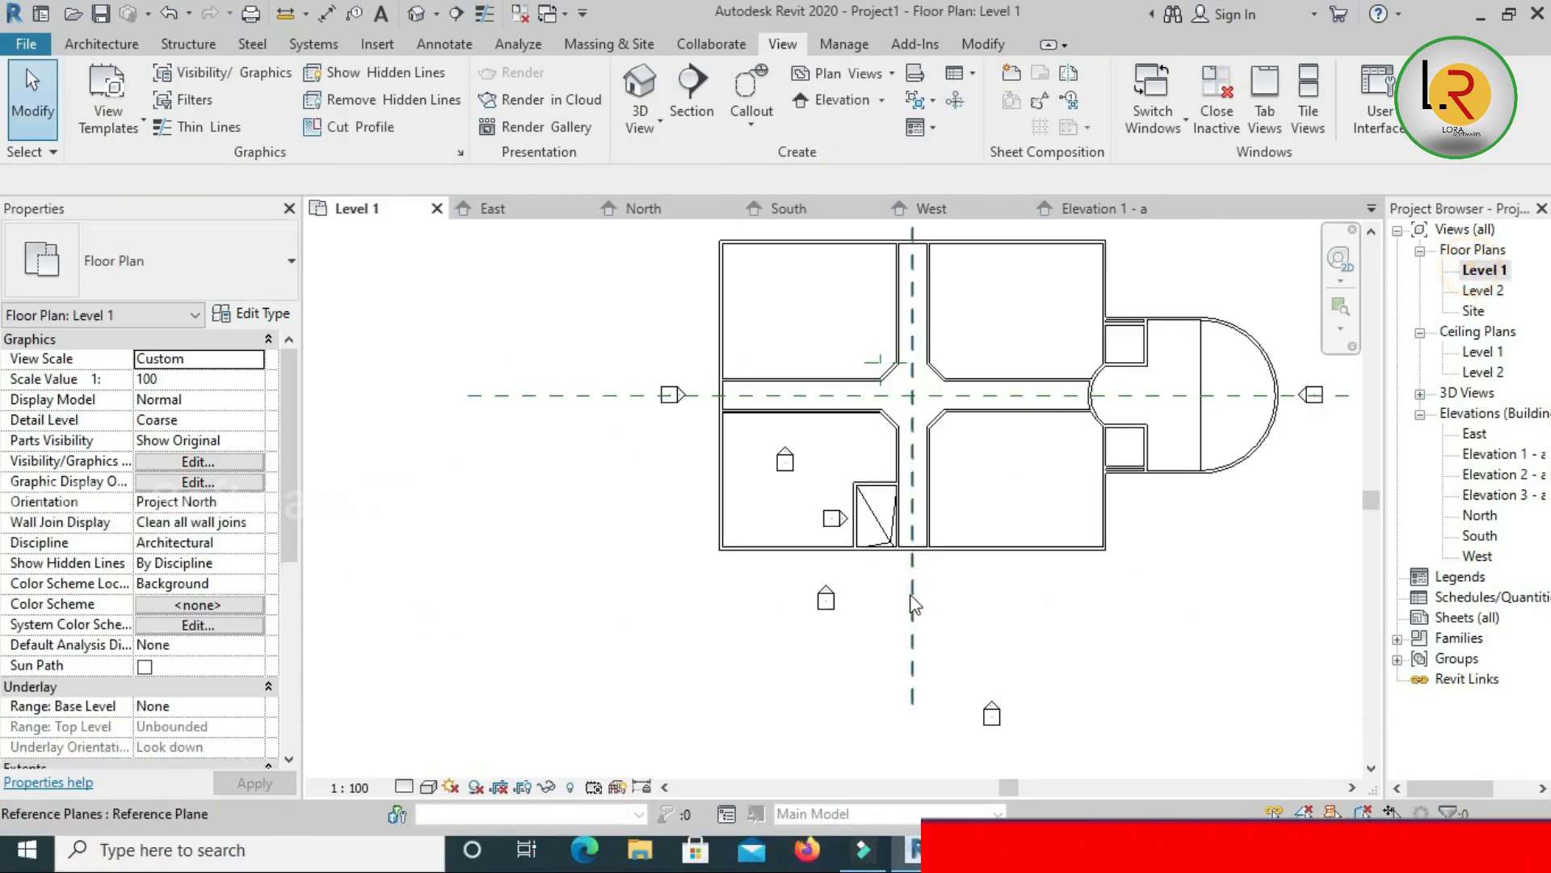
pyautogui.doubleClick(828, 596)
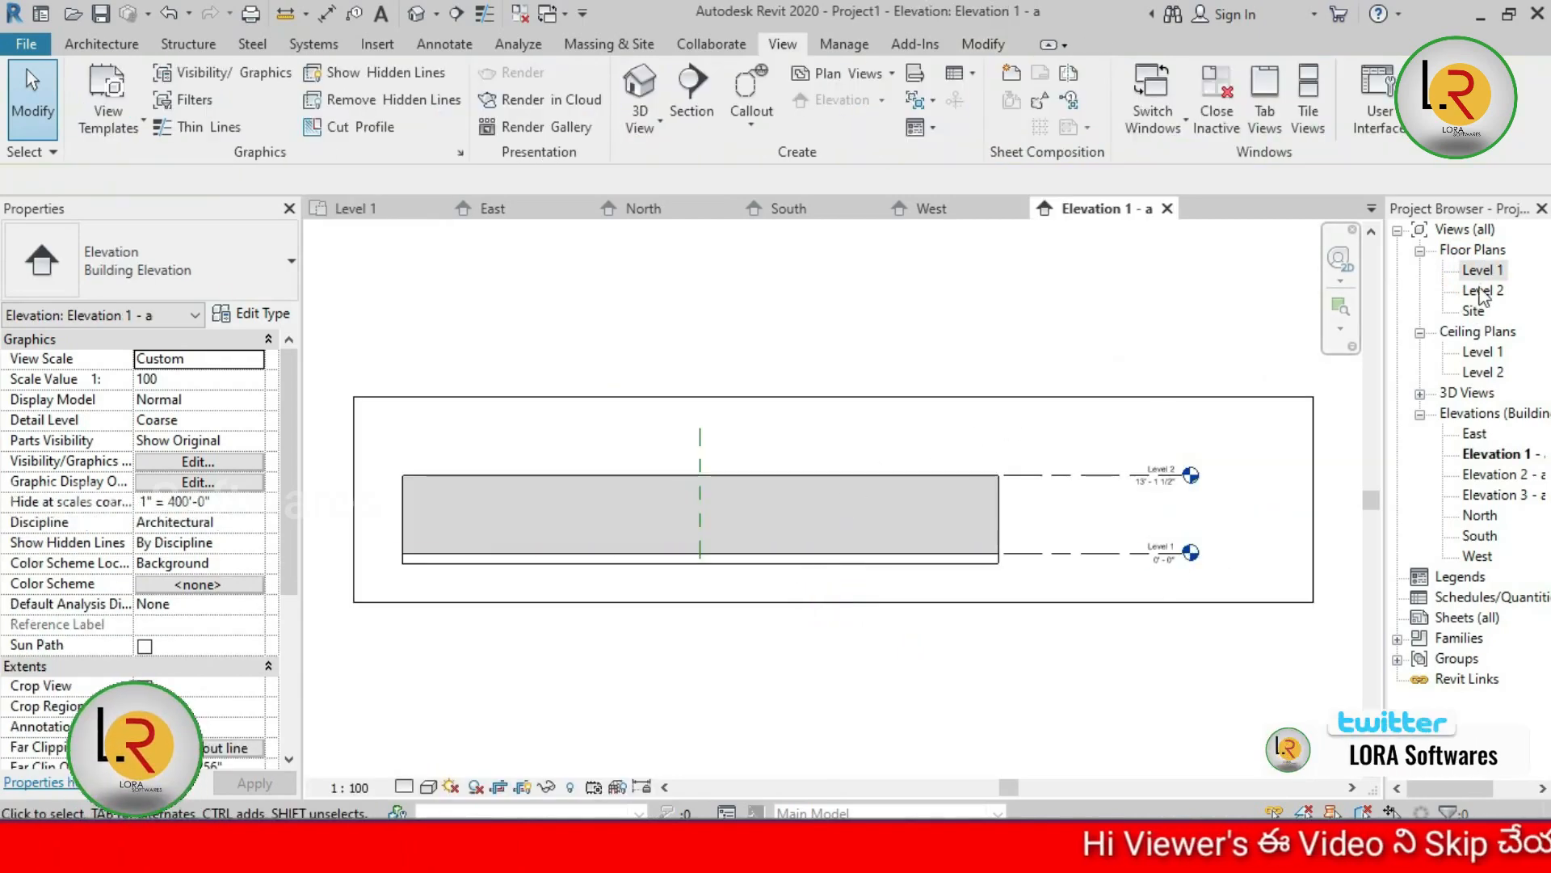
pyautogui.doubleClick(1481, 273)
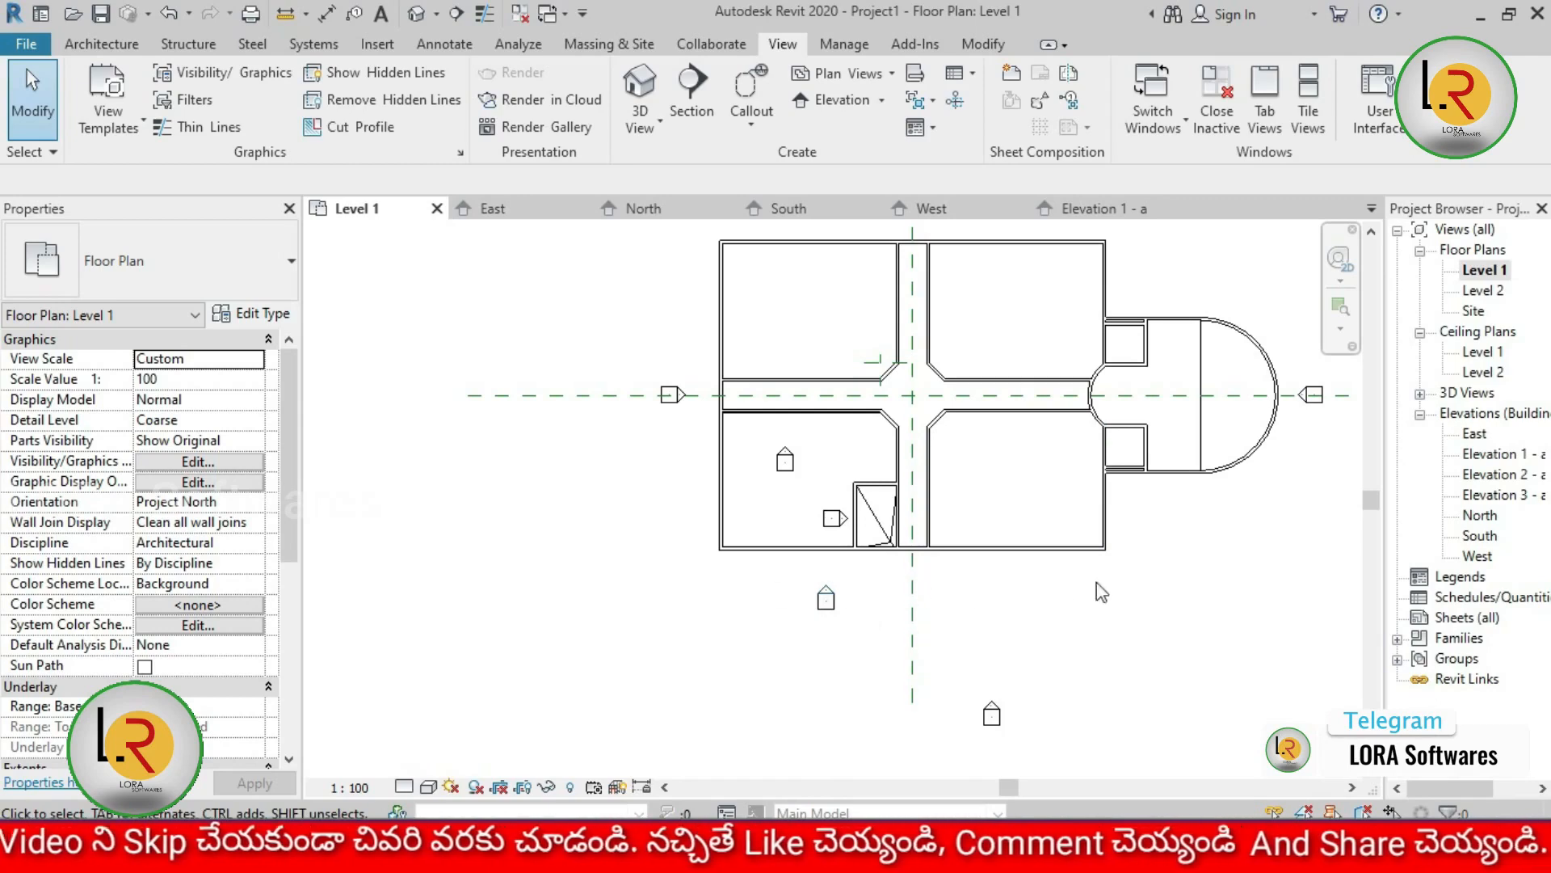
# Shorten both ends of the new exterior elevation's extent to about the southwest room's width, and check the cropped elevation.
pyautogui.click(826, 596)
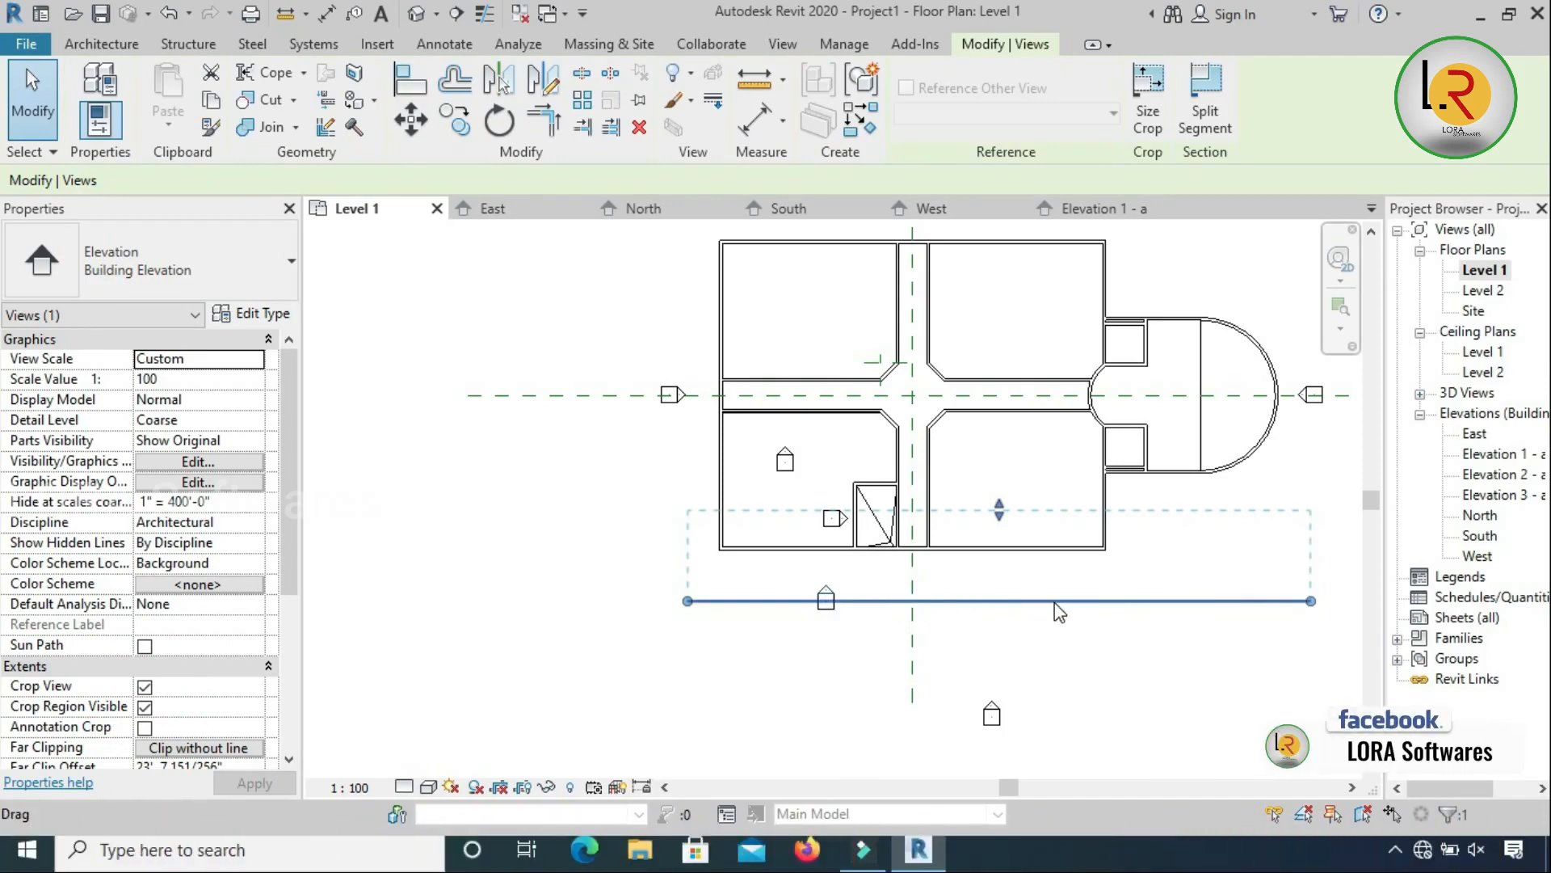
pyautogui.moveTo(1191, 613); pyautogui.dragTo(919, 614)
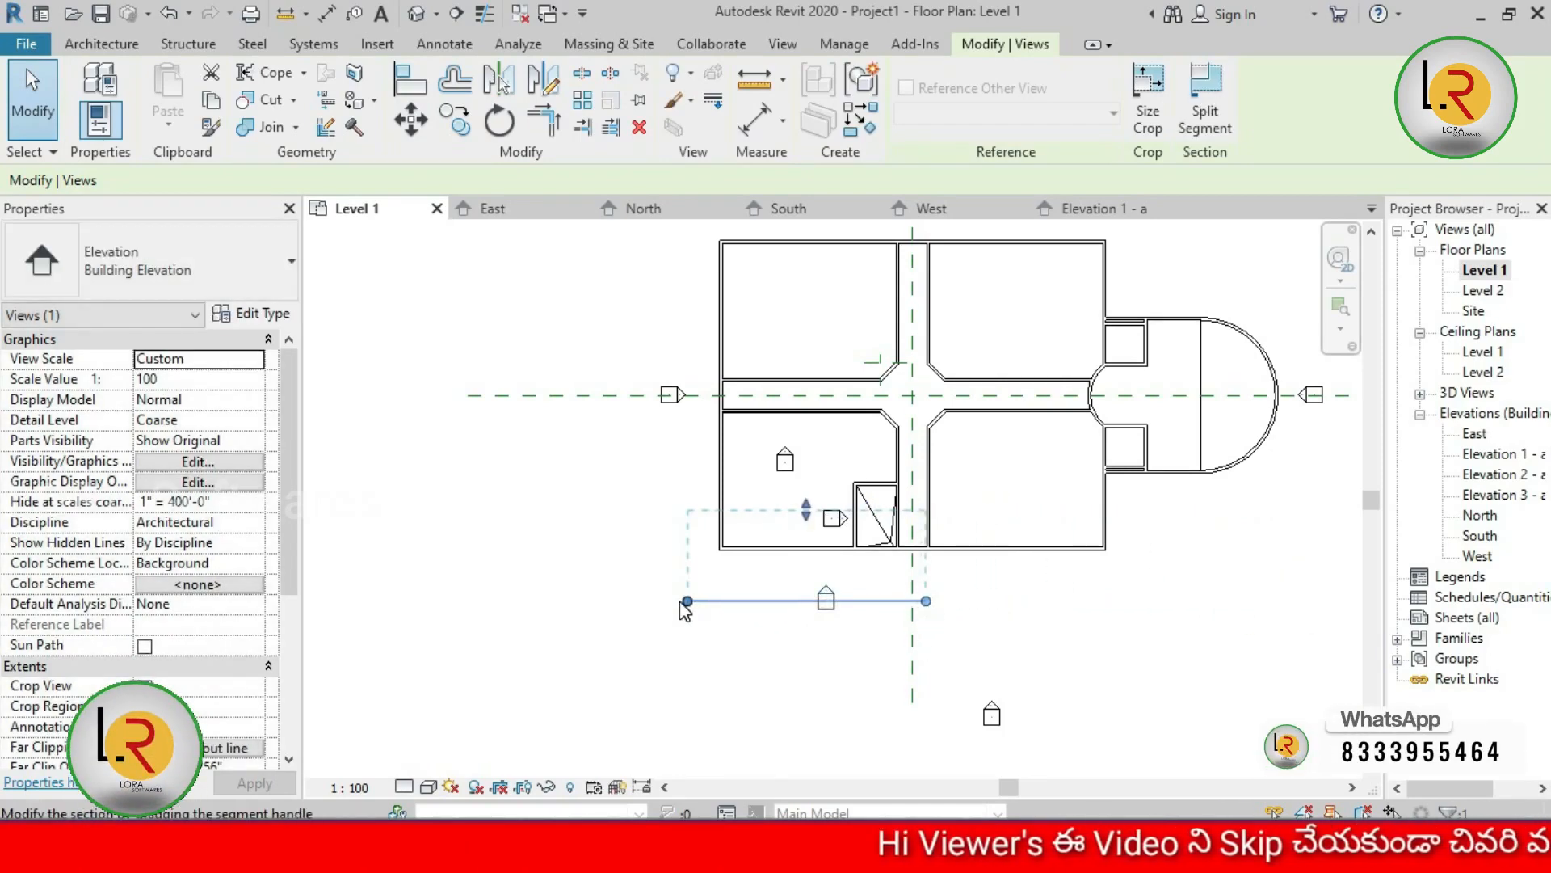
pyautogui.moveTo(685, 605); pyautogui.dragTo(711, 604)
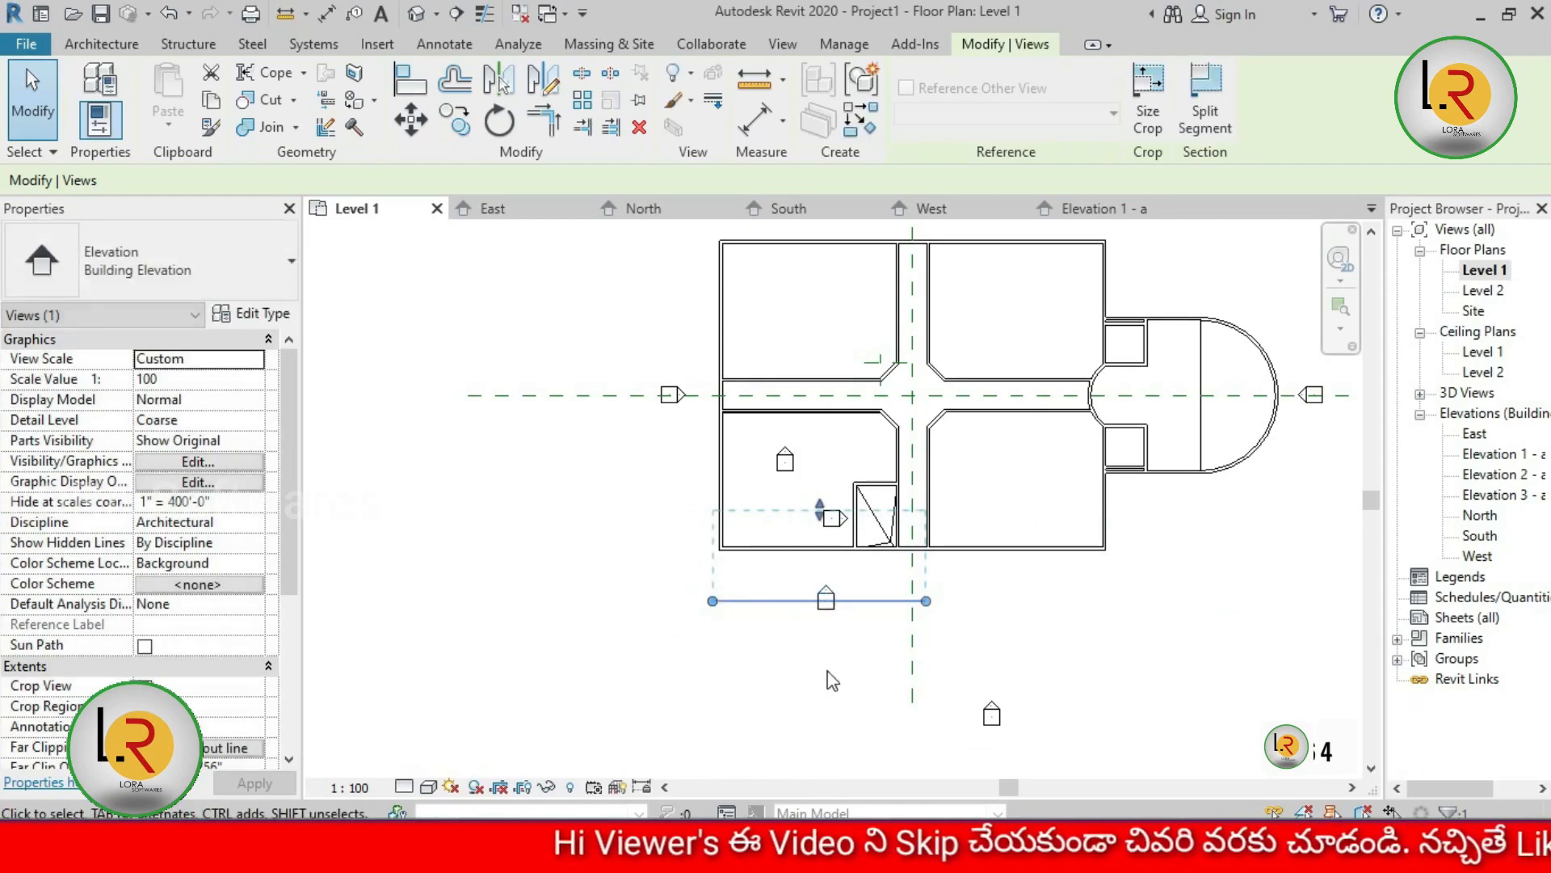
pyautogui.click(824, 673)
pyautogui.doubleClick(826, 594)
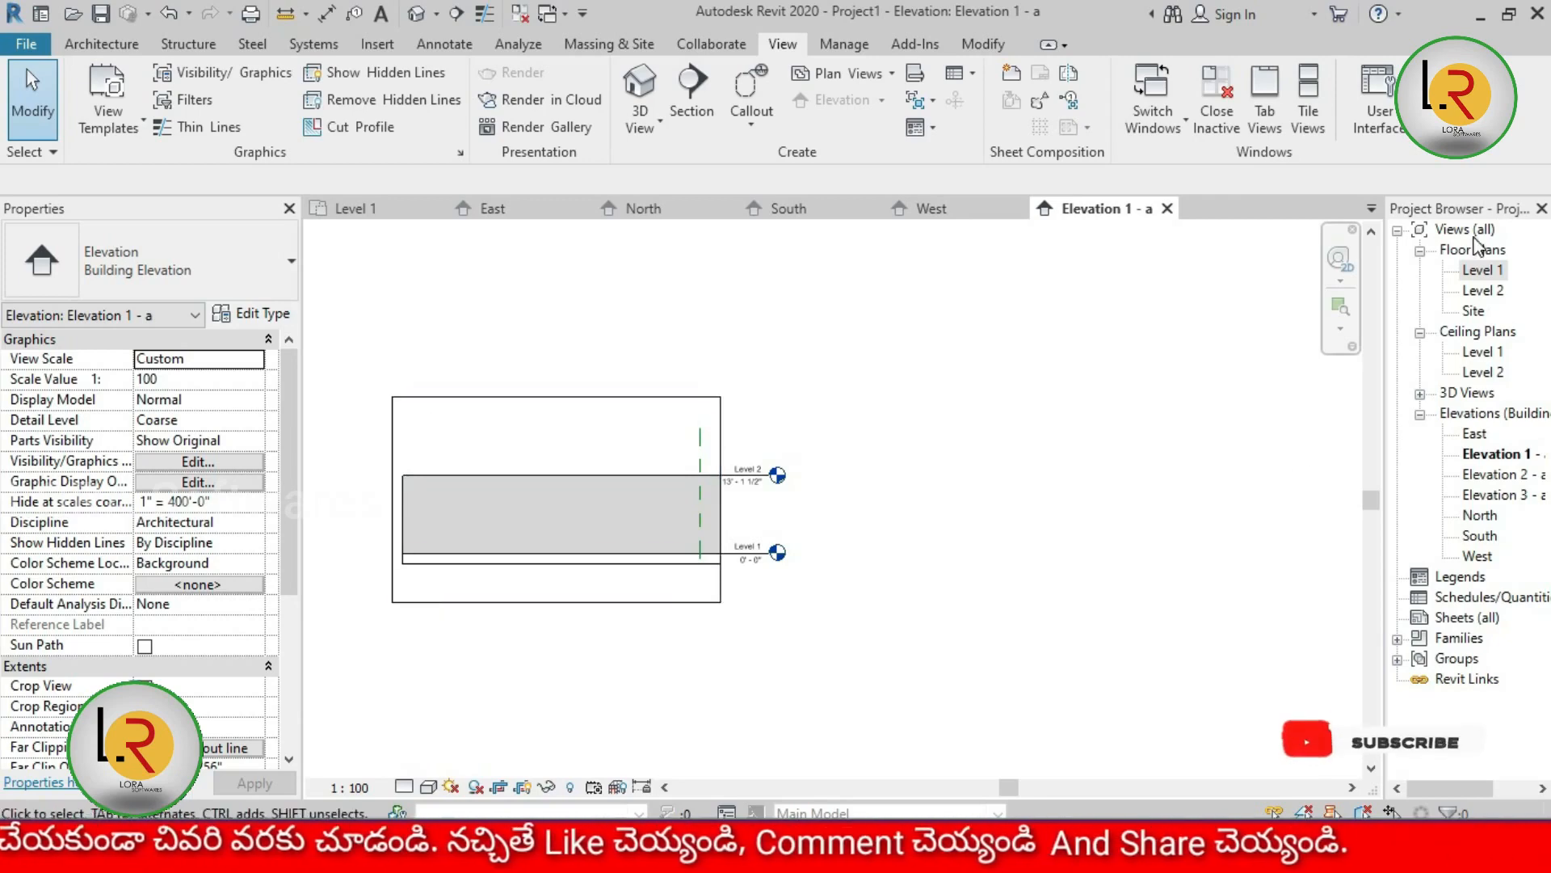
pyautogui.doubleClick(1483, 270)
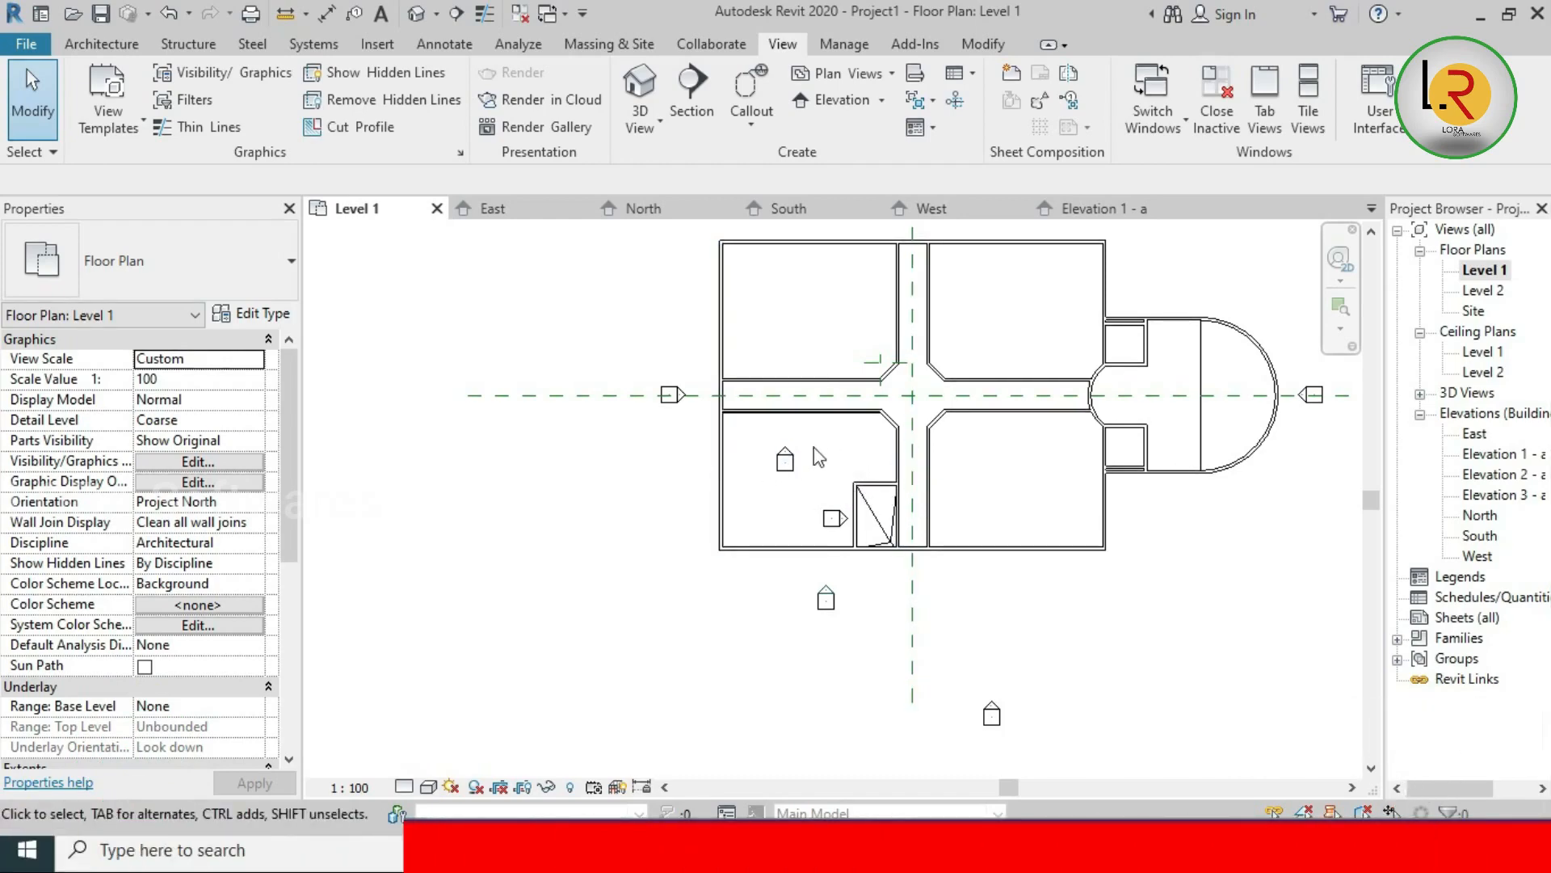
# View the interior elevation facing the southwest room's north wall and return to the Level 1 floor plan.
pyautogui.click(785, 456)
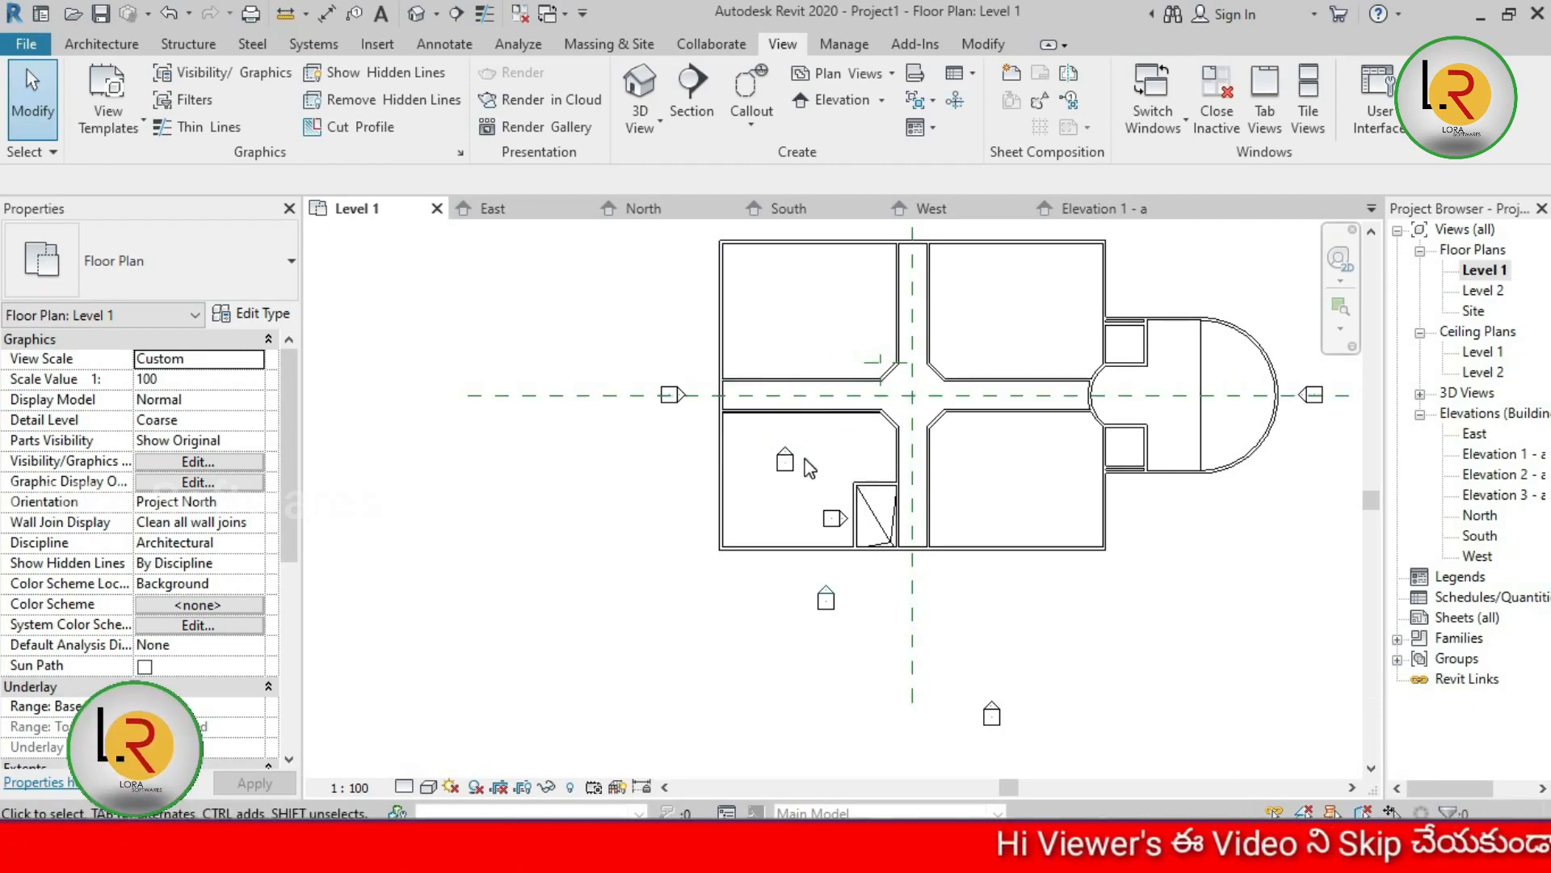
pyautogui.click(784, 457)
pyautogui.doubleClick(784, 457)
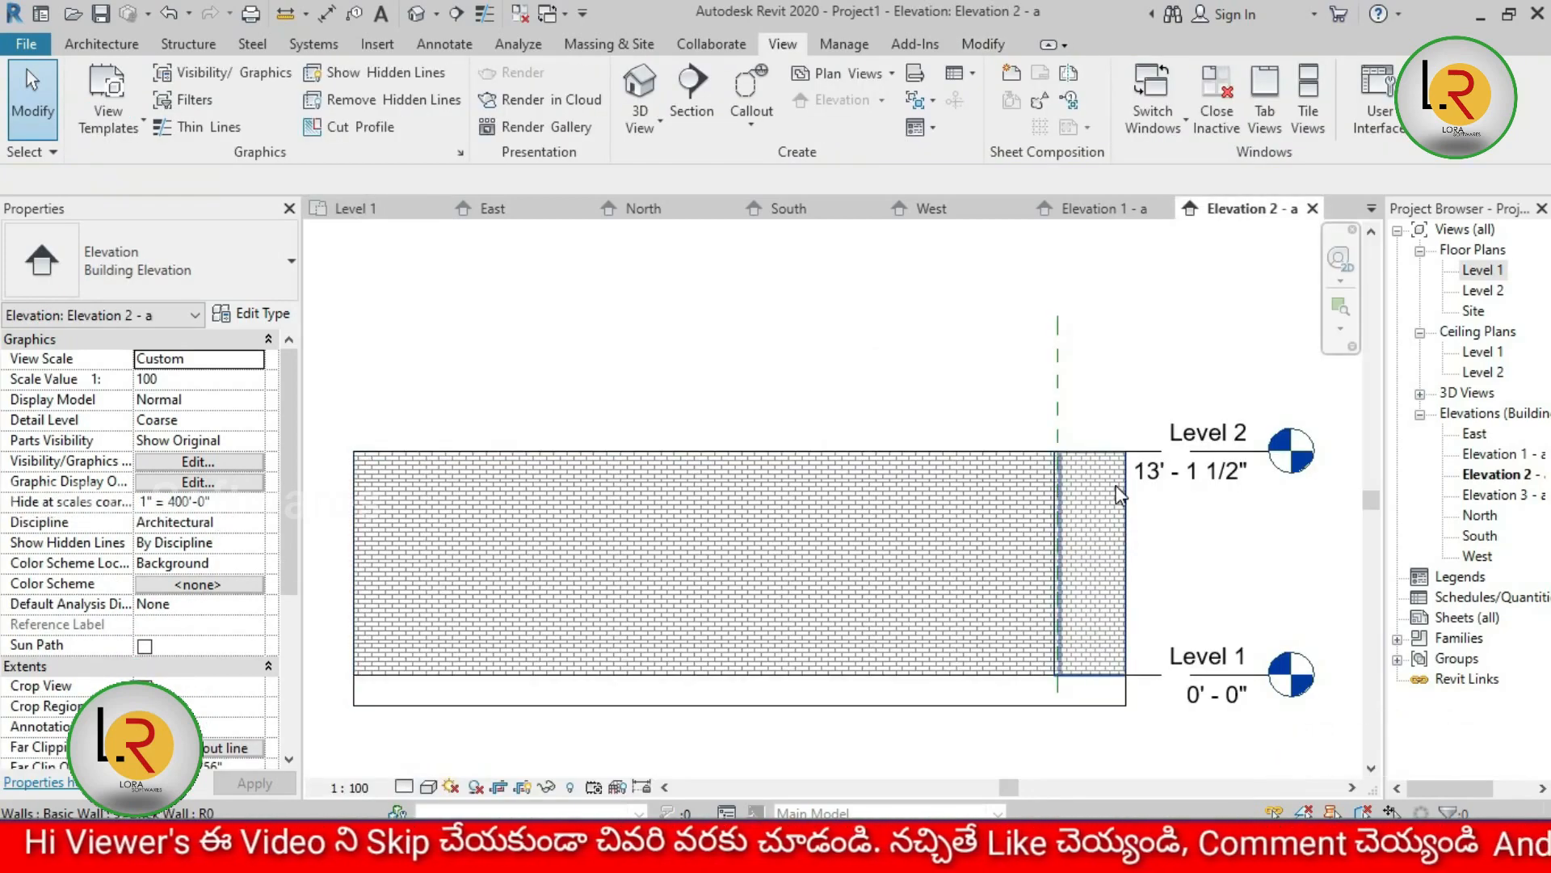
pyautogui.doubleClick(1482, 271)
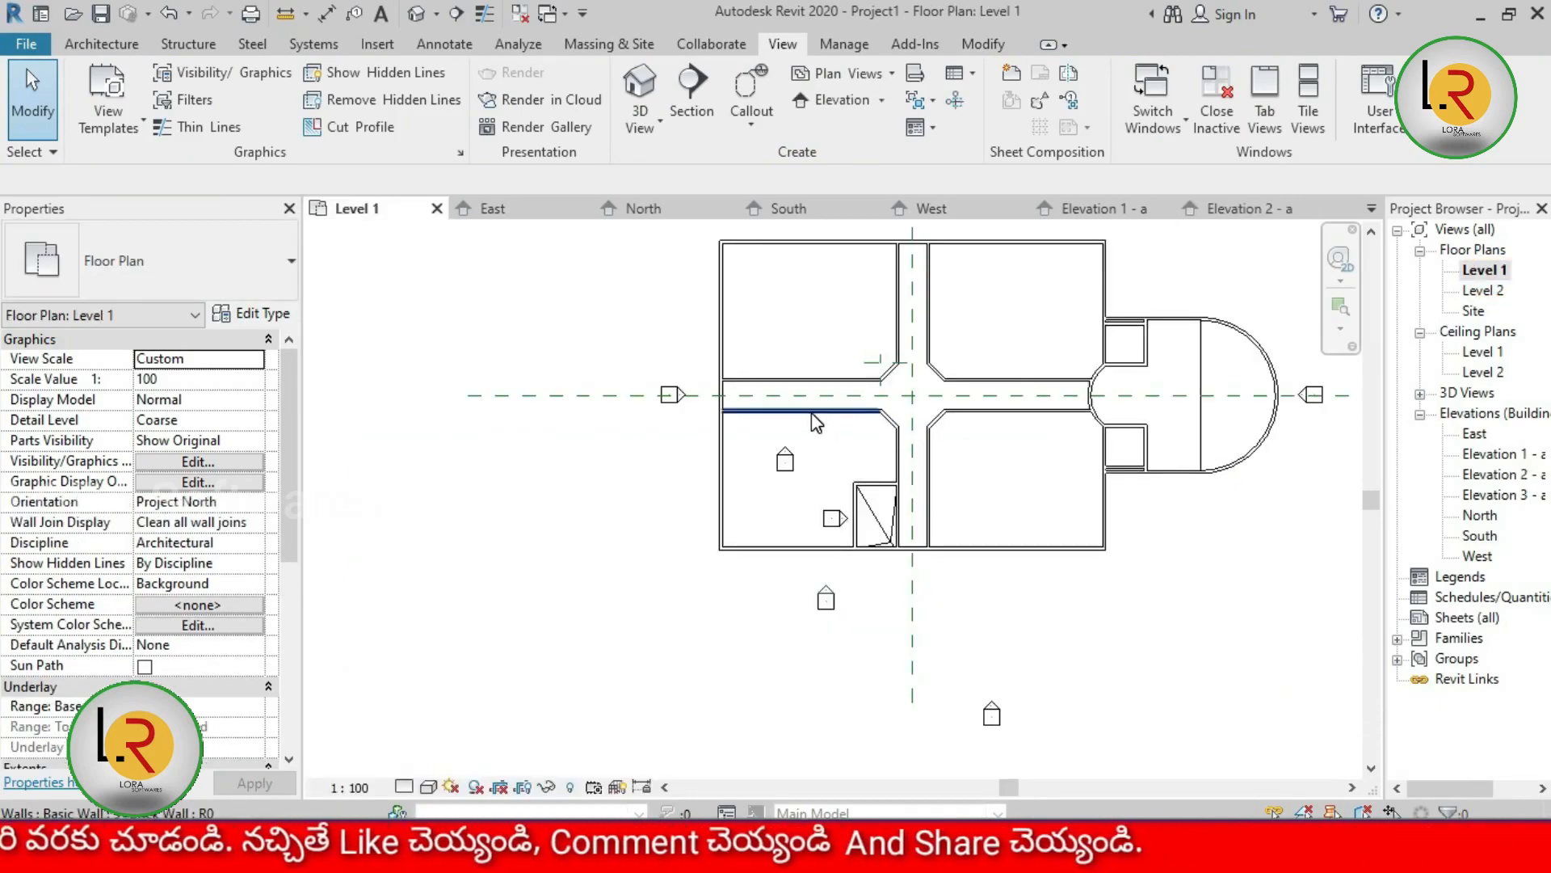
# Extend the east edge of the north-facing interior elevation's crop region outward and return to the Level 1 floor plan.
pyautogui.click(792, 456)
pyautogui.doubleClick(792, 455)
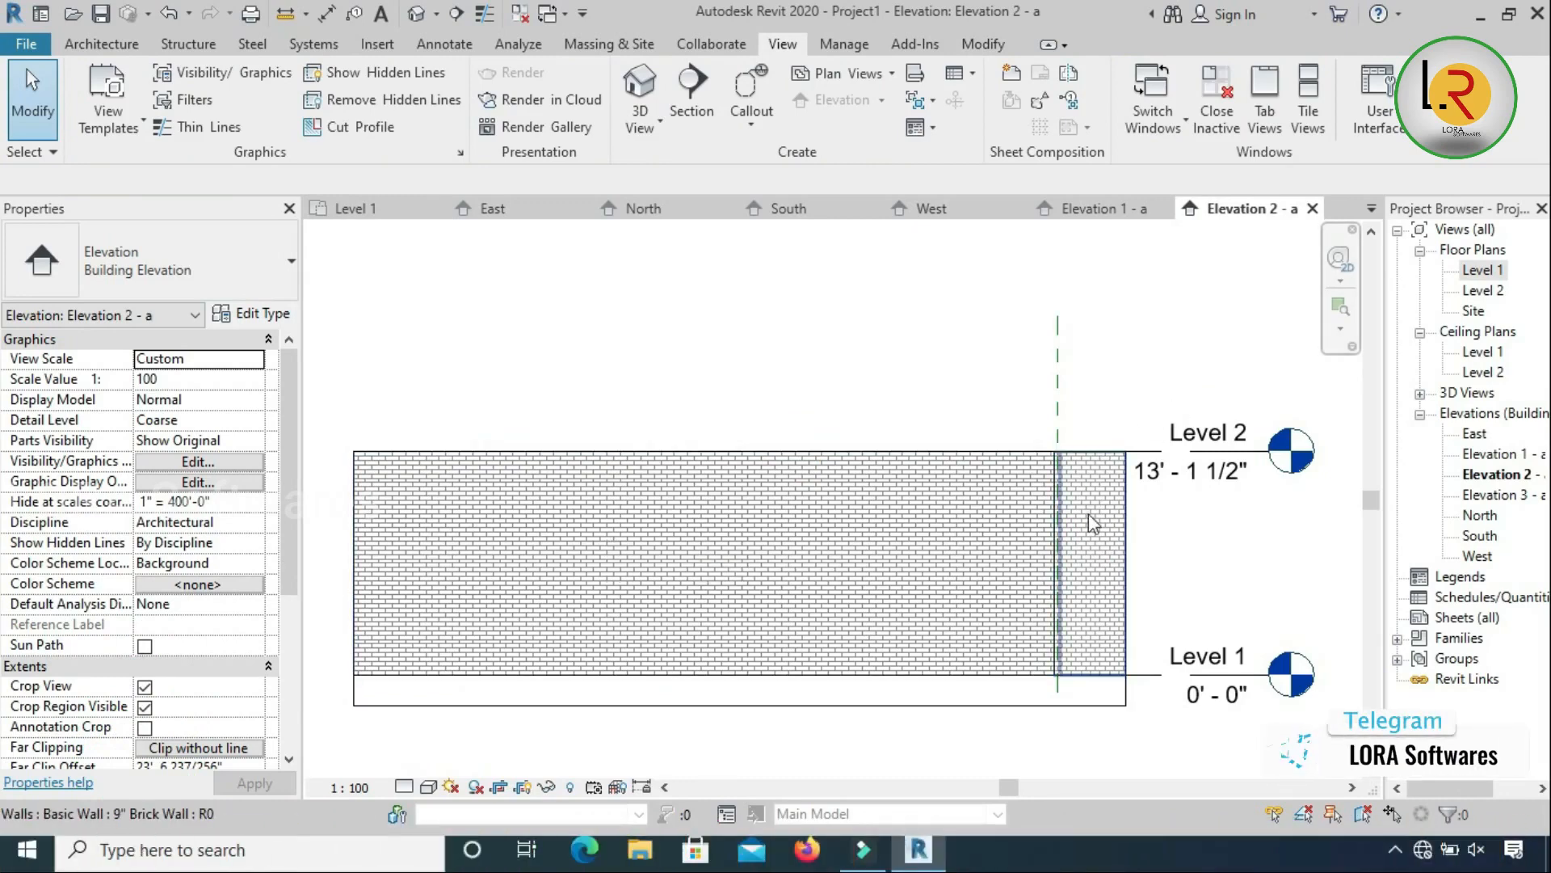
pyautogui.click(1128, 575)
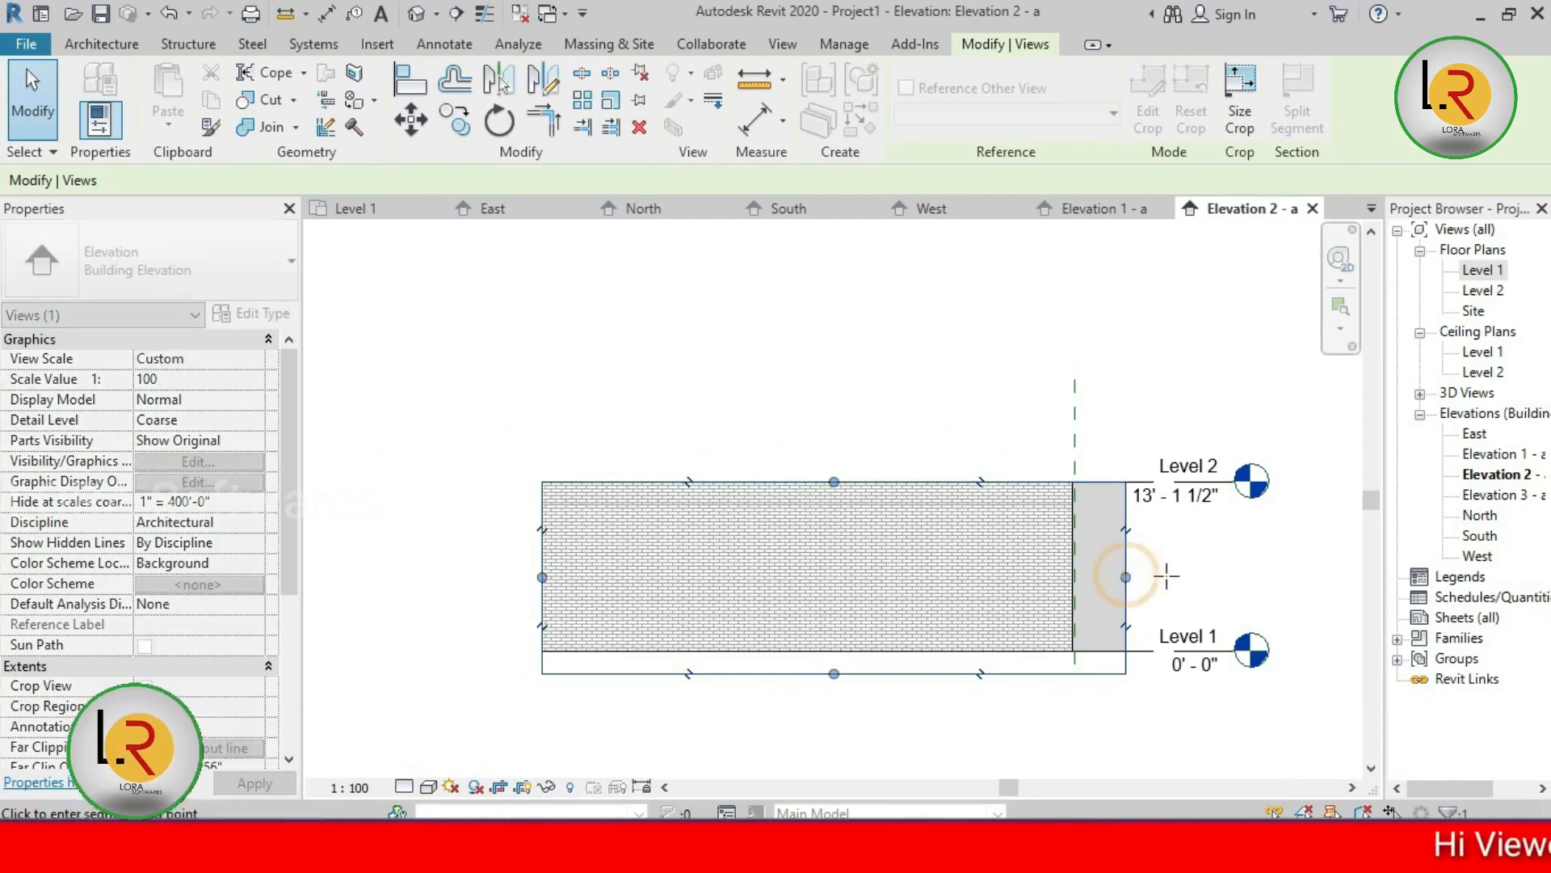
pyautogui.moveTo(1125, 576); pyautogui.dragTo(1169, 577)
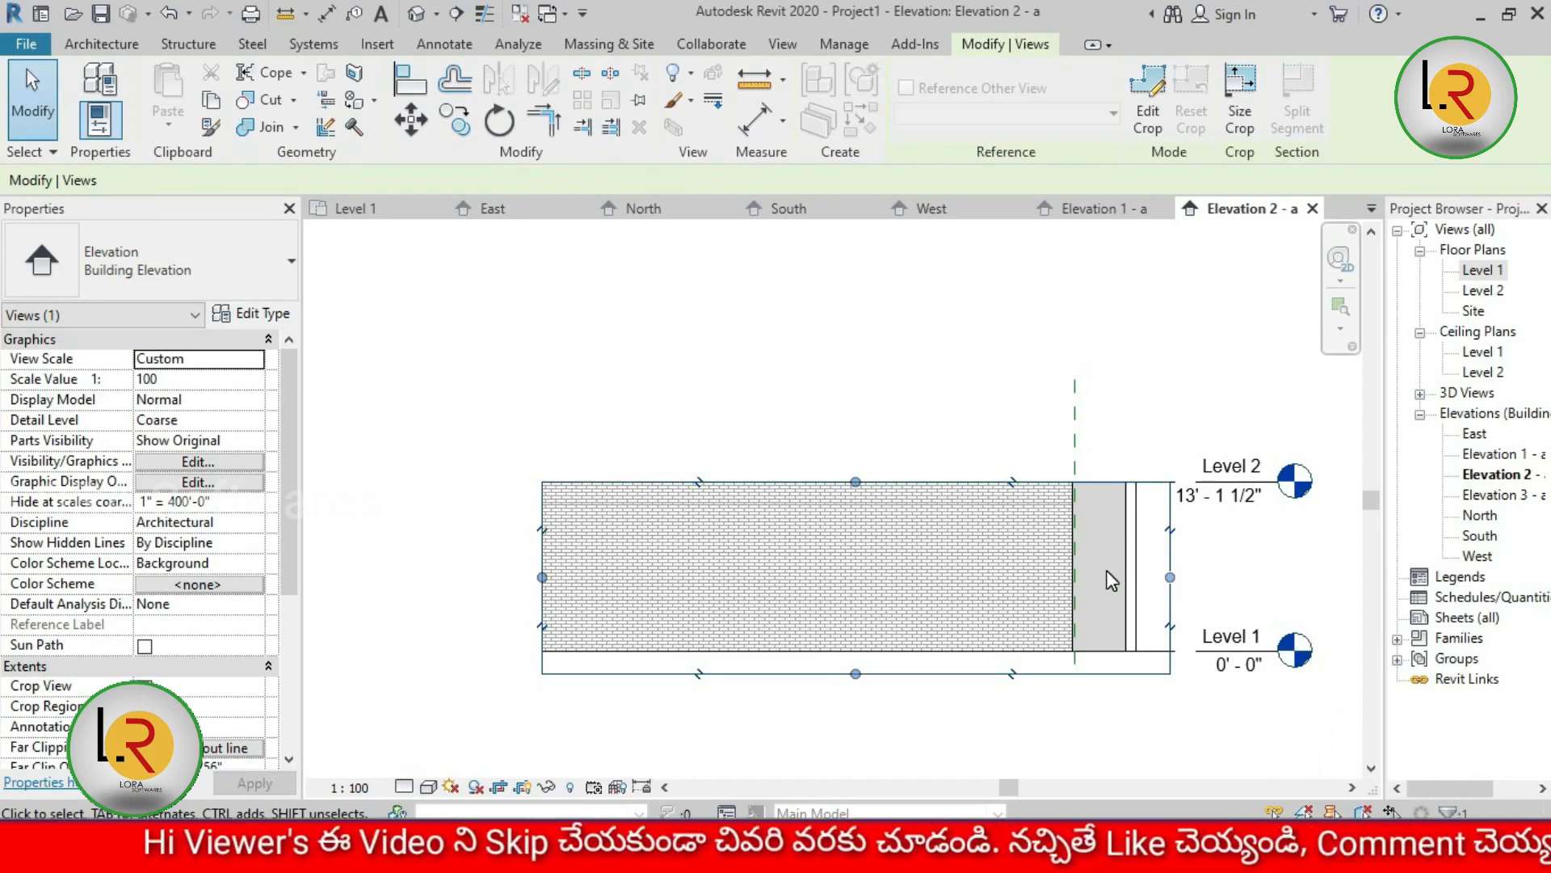
pyautogui.doubleClick(1484, 271)
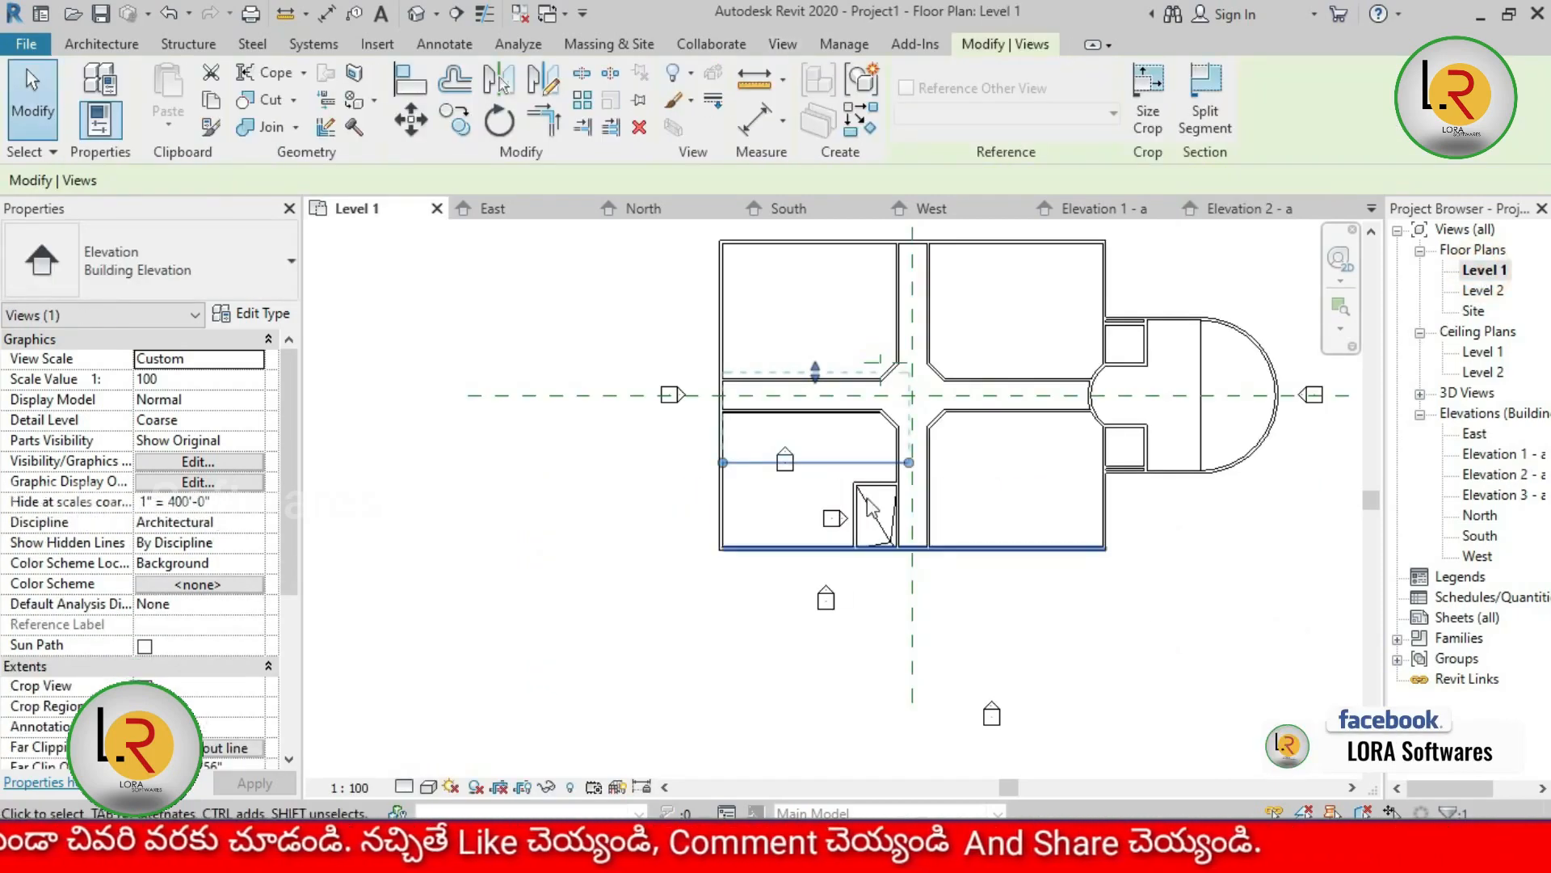
# Open the east-facing interior elevation from its marker beside the small enclosure in the southwest room.
pyautogui.click(731, 637)
pyautogui.moveTo(733, 642); pyautogui.dragTo(686, 695, button='middle')
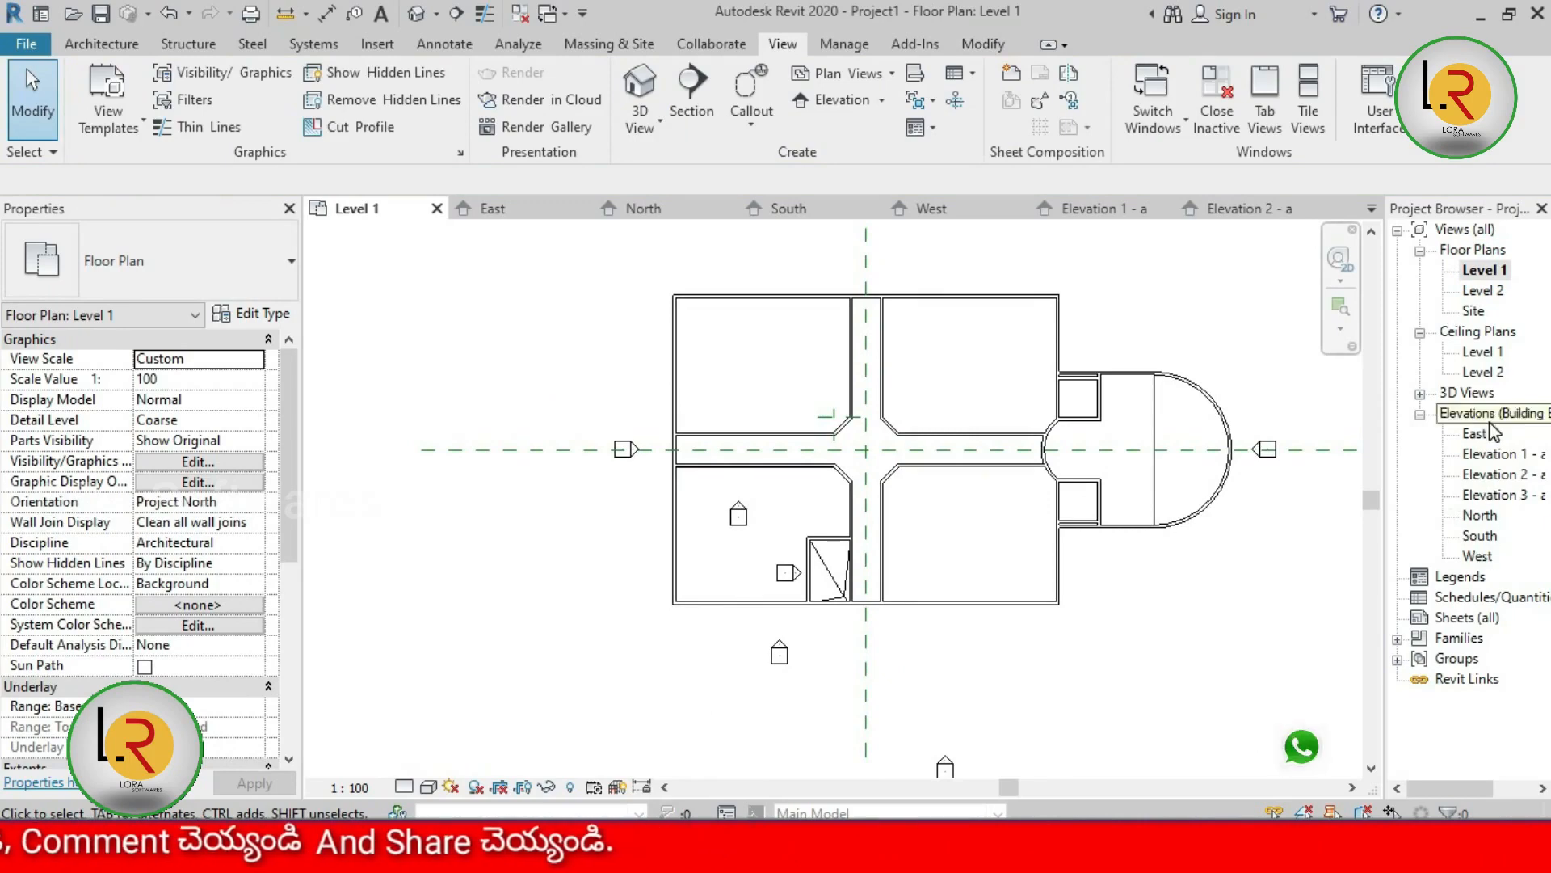
pyautogui.doubleClick(789, 574)
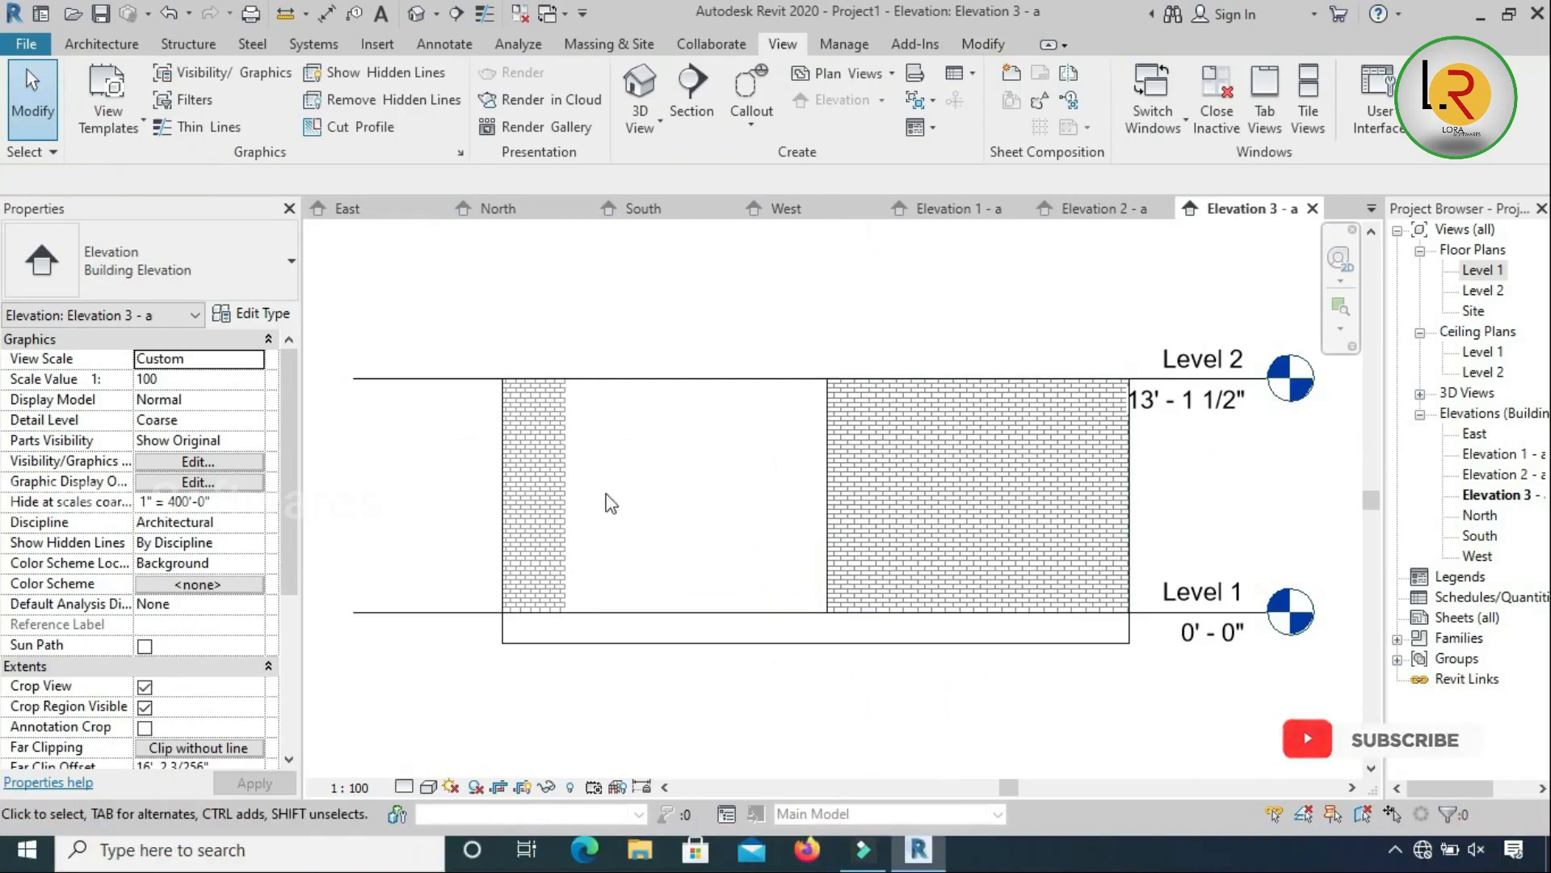
# Inspect the east-facing interior elevation's extent in the Level 1 floor plan, and reopen its elevation view.
pyautogui.doubleClick(1472, 270)
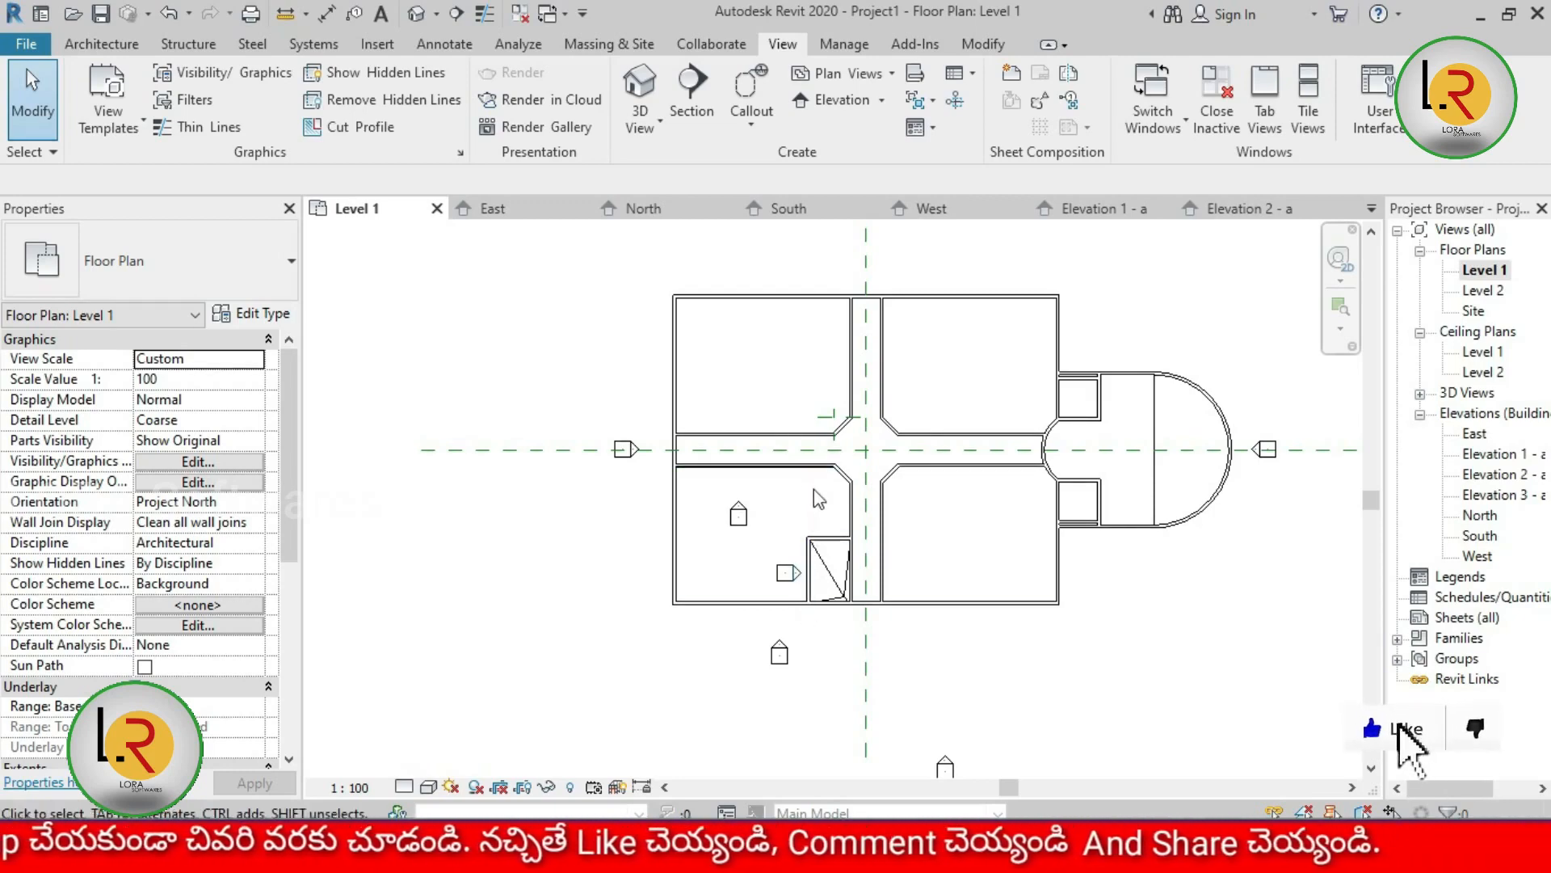
pyautogui.click(796, 575)
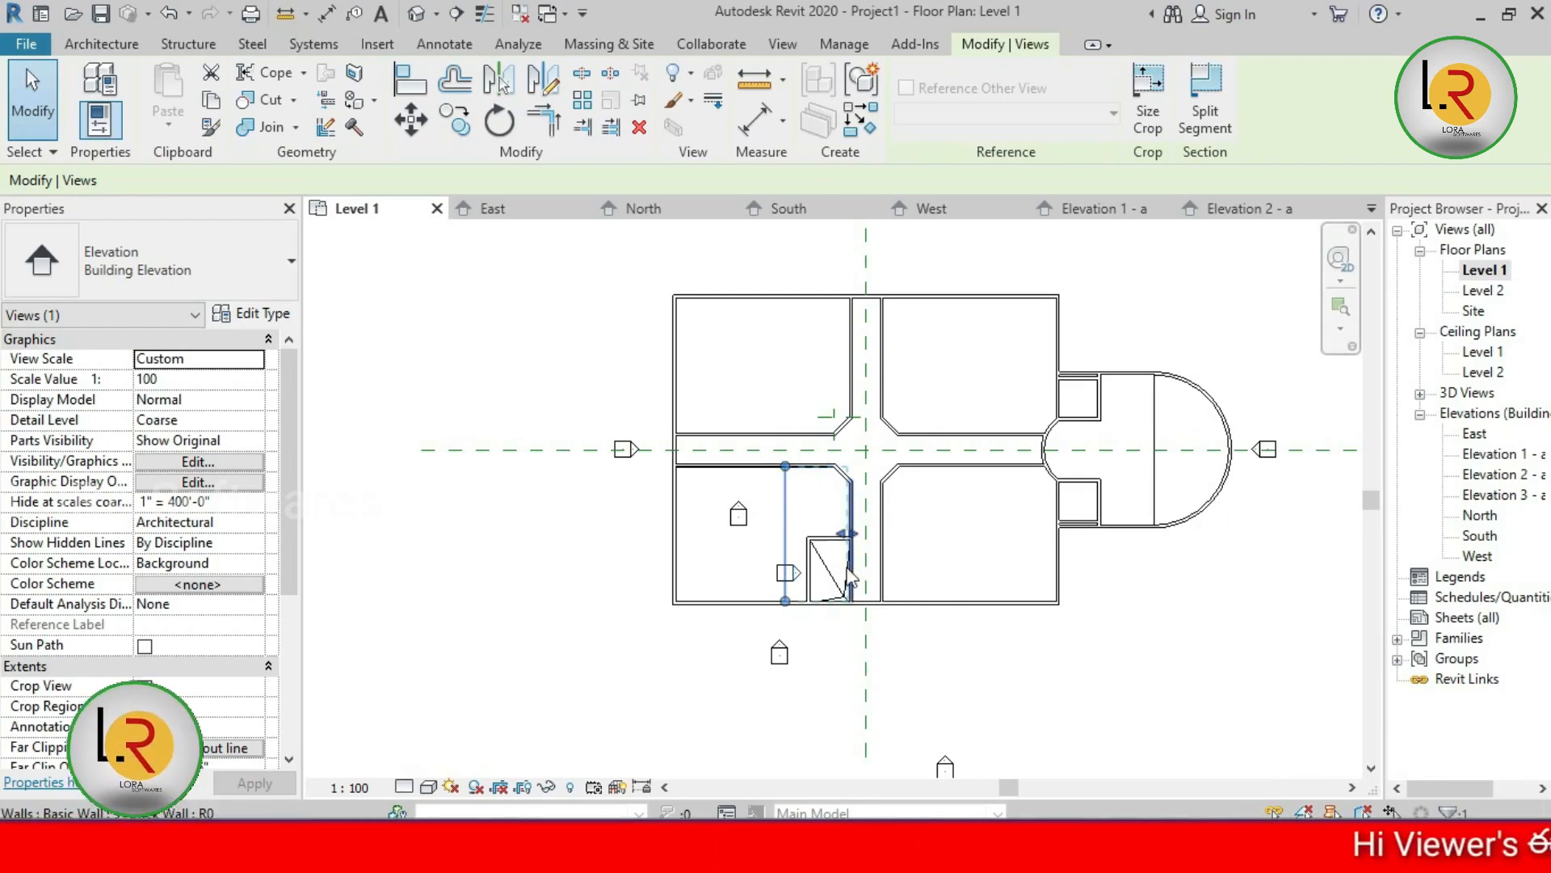
pyautogui.doubleClick(803, 572)
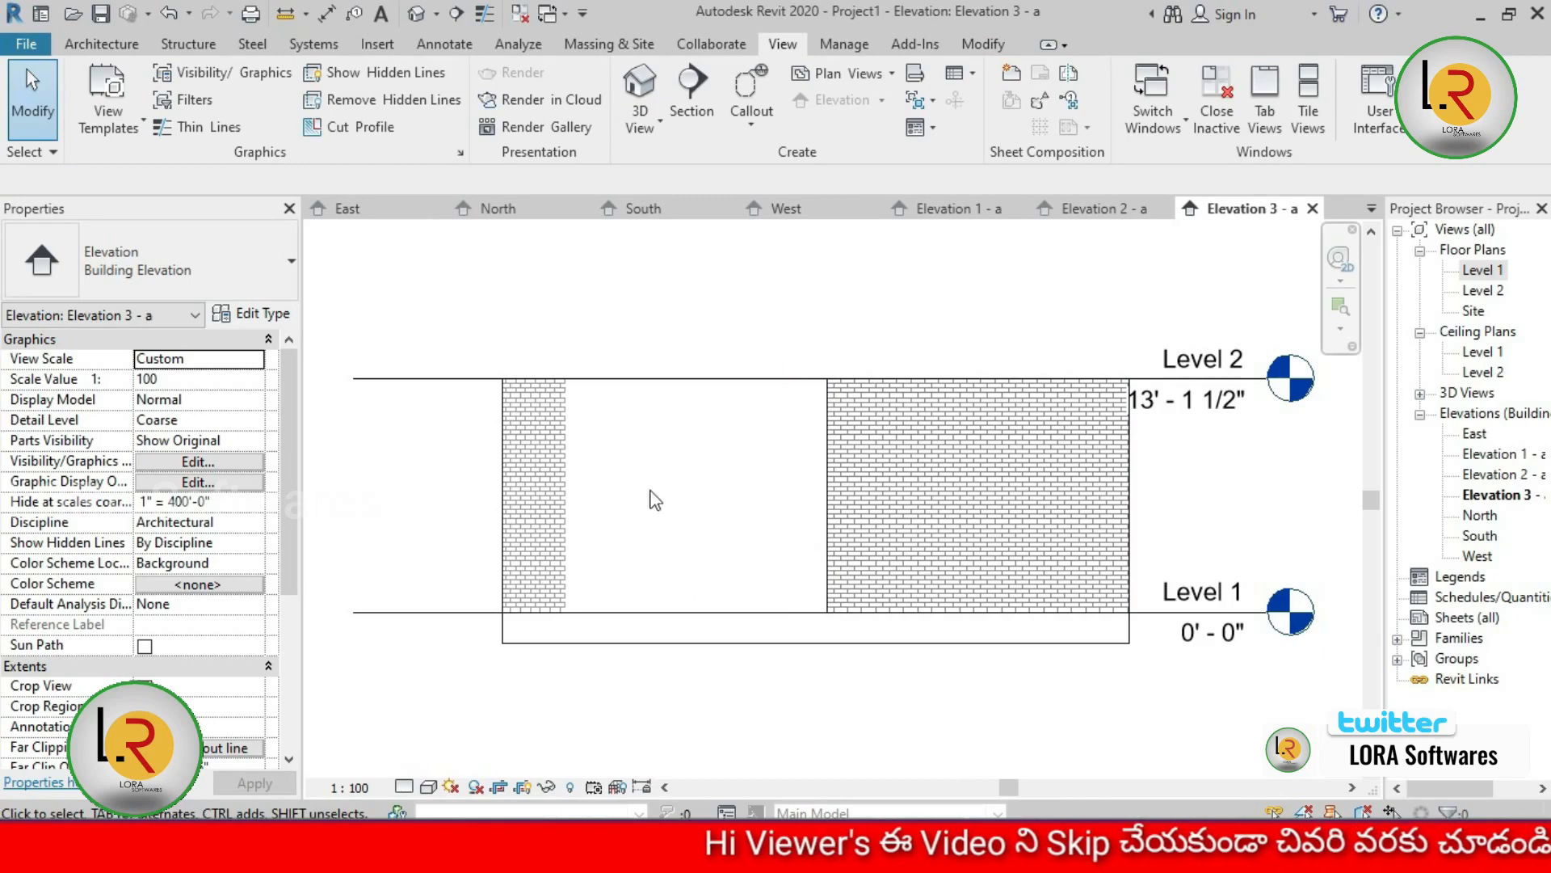
# Extend the east-facing interior elevation's far clip in the Level 1 plan past the southwest room's east wall, and open its view.
pyautogui.doubleClick(1482, 271)
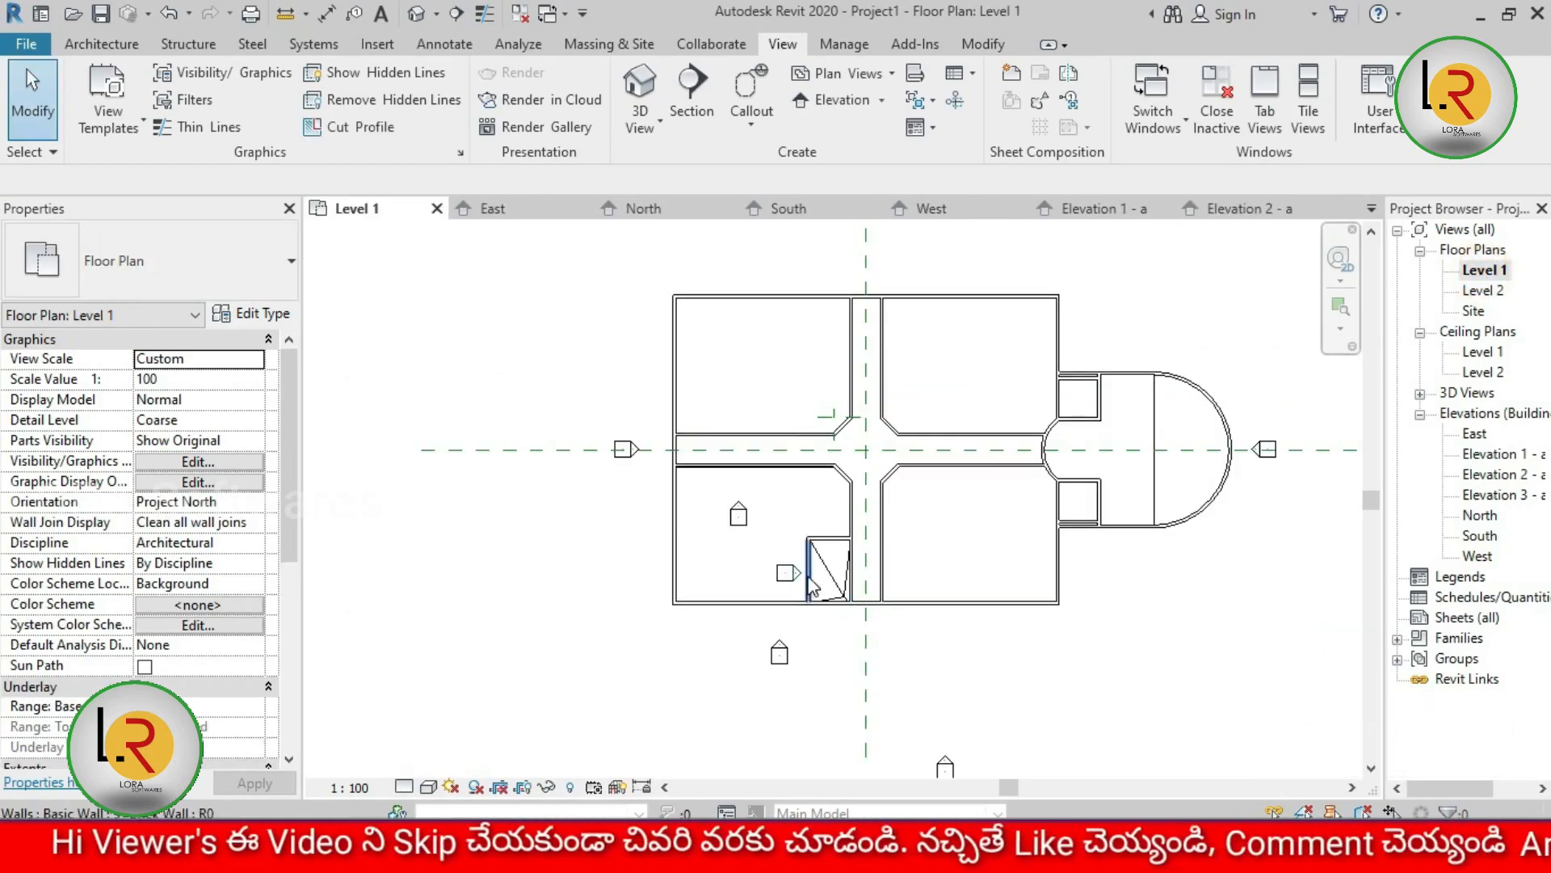
pyautogui.click(809, 580)
pyautogui.scroll(2, 830, 503)
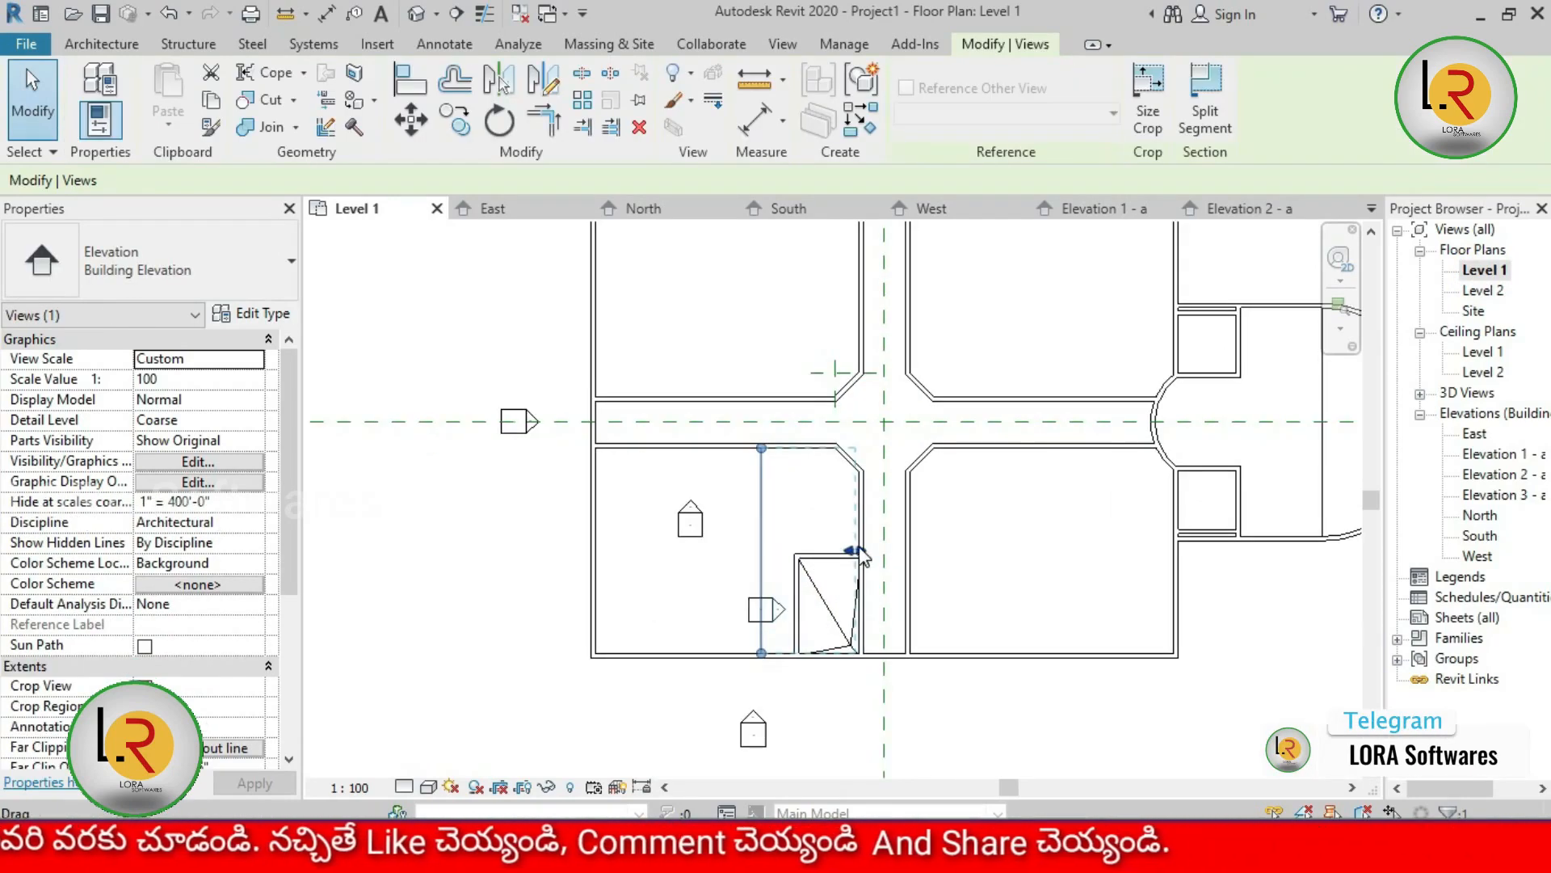
pyautogui.moveTo(861, 554); pyautogui.dragTo(878, 557)
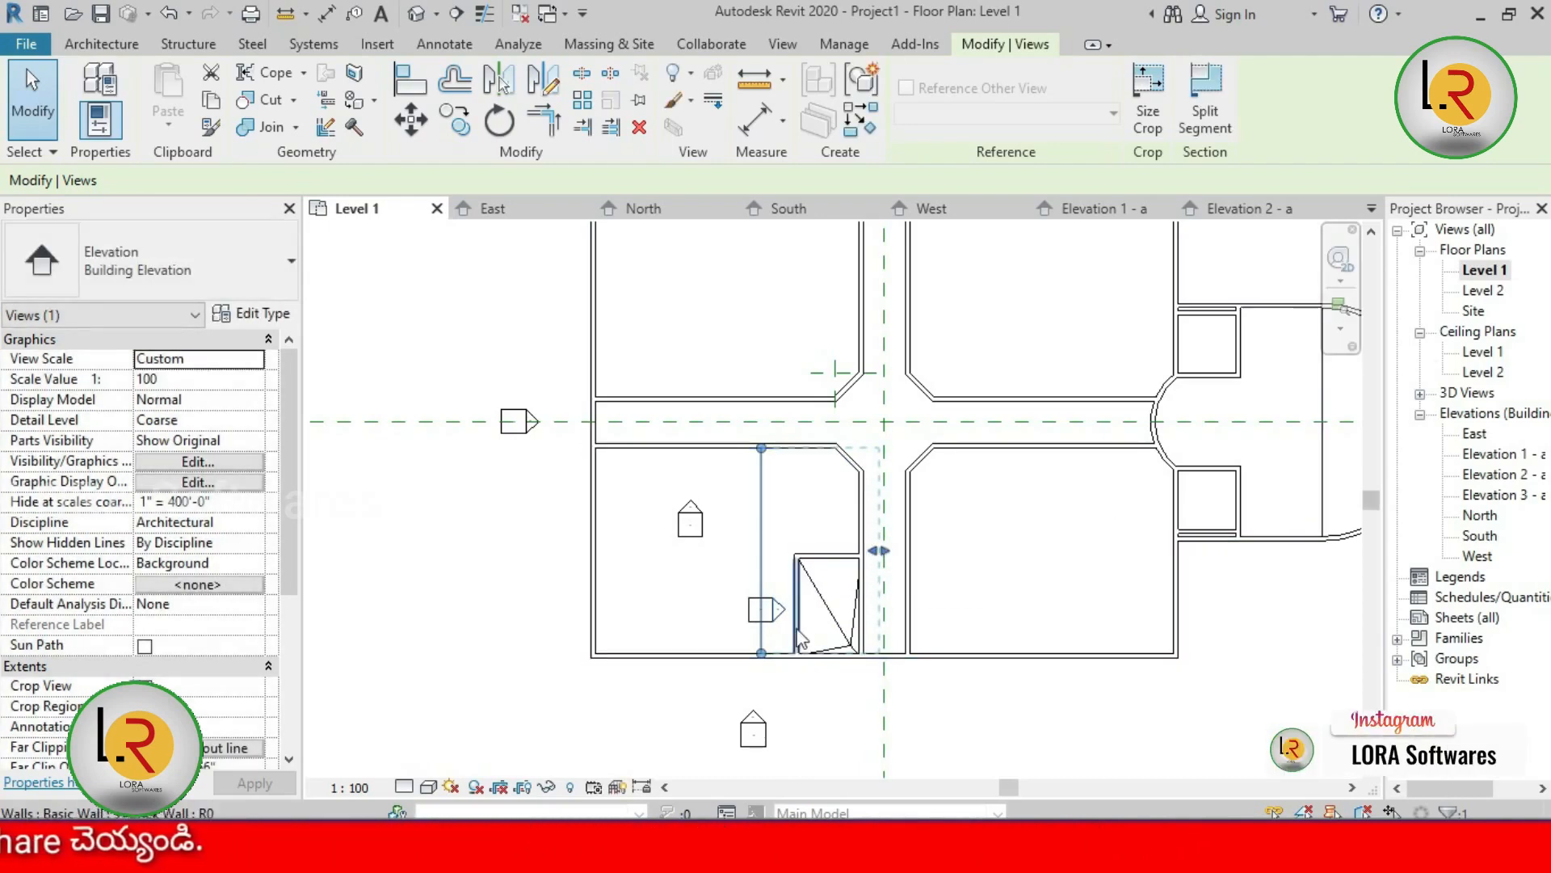
pyautogui.doubleClick(778, 609)
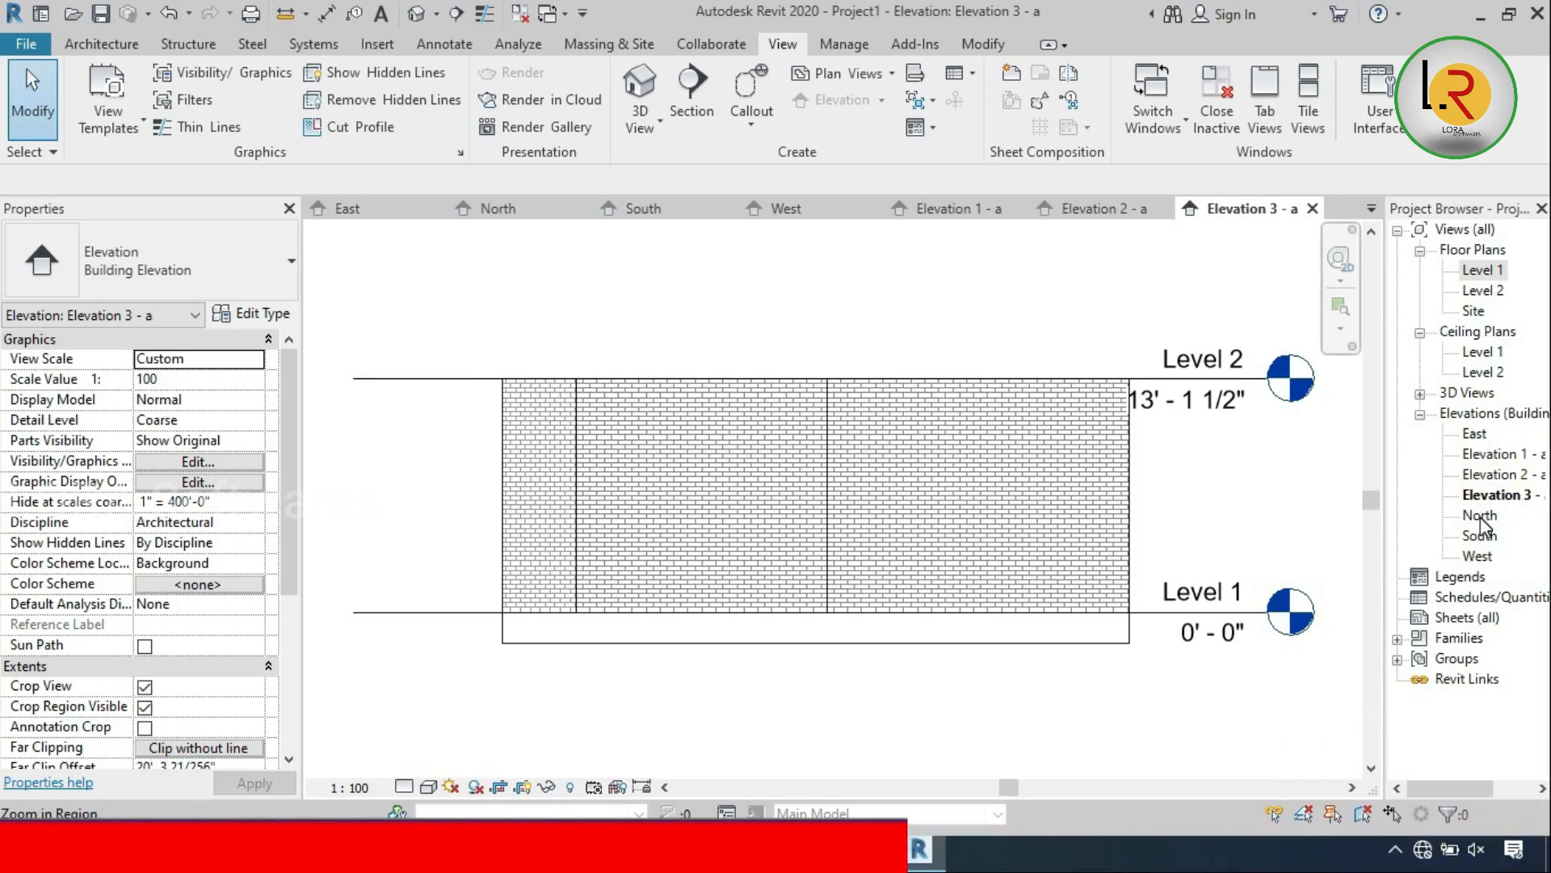
pyautogui.click(1490, 459)
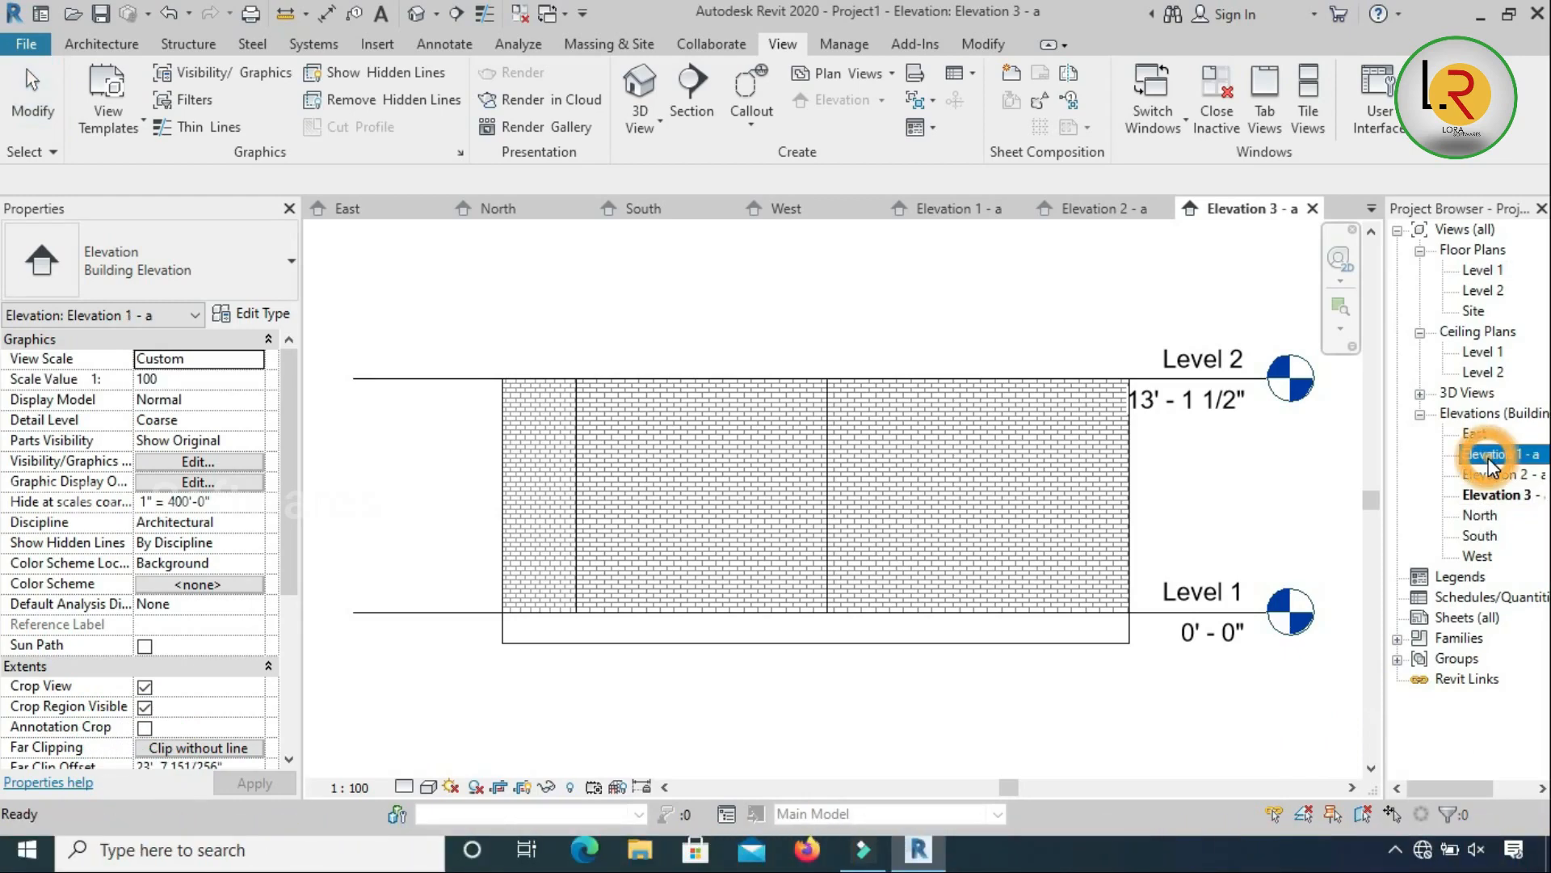
pyautogui.rightClick(1487, 459)
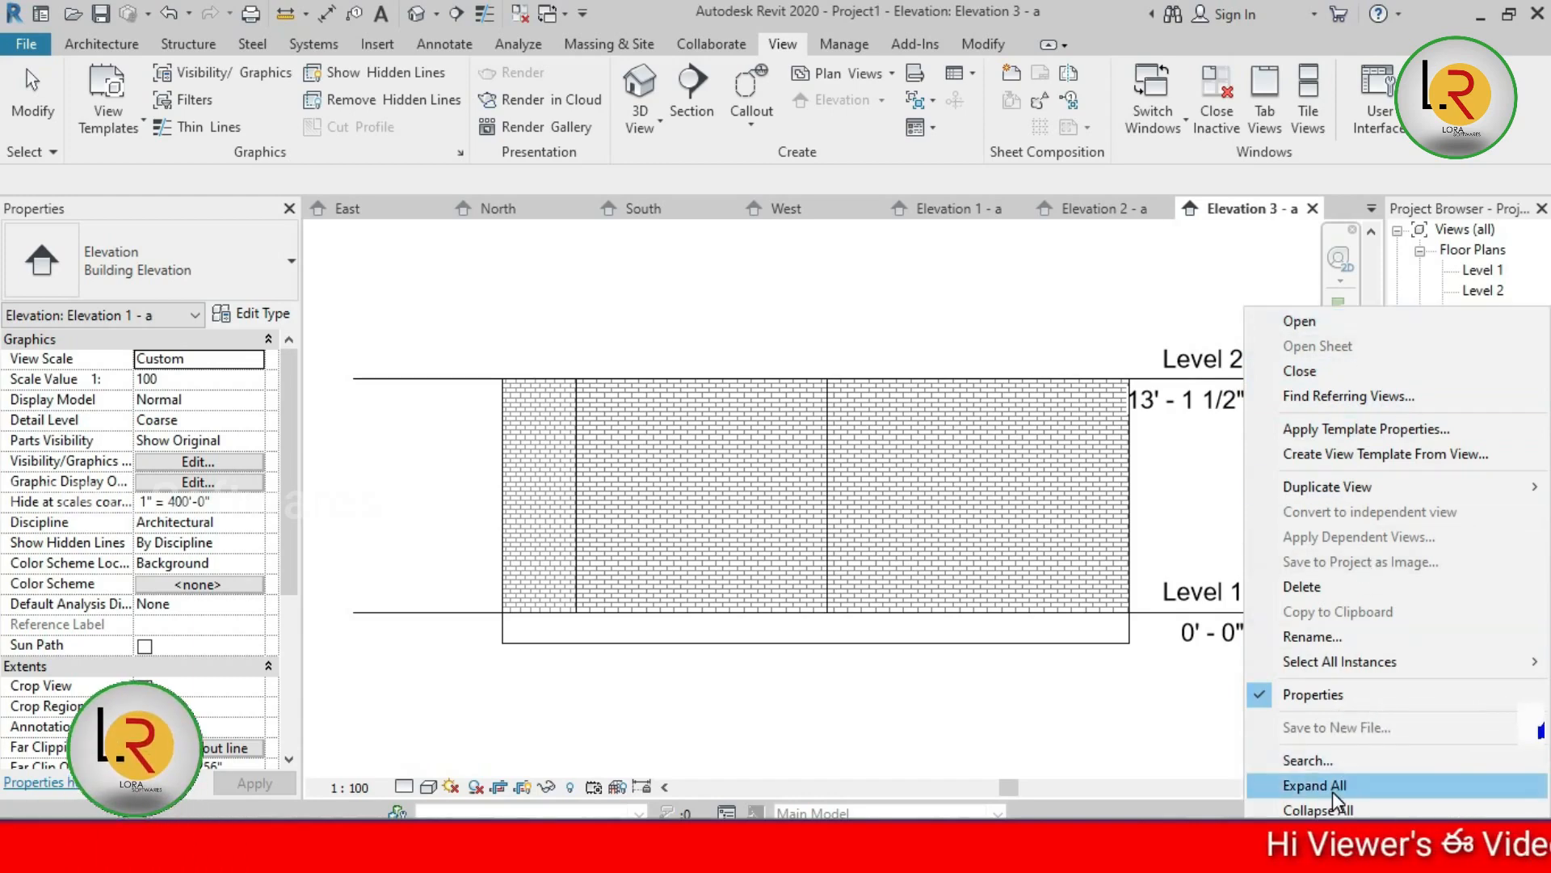
pyautogui.click(1312, 636)
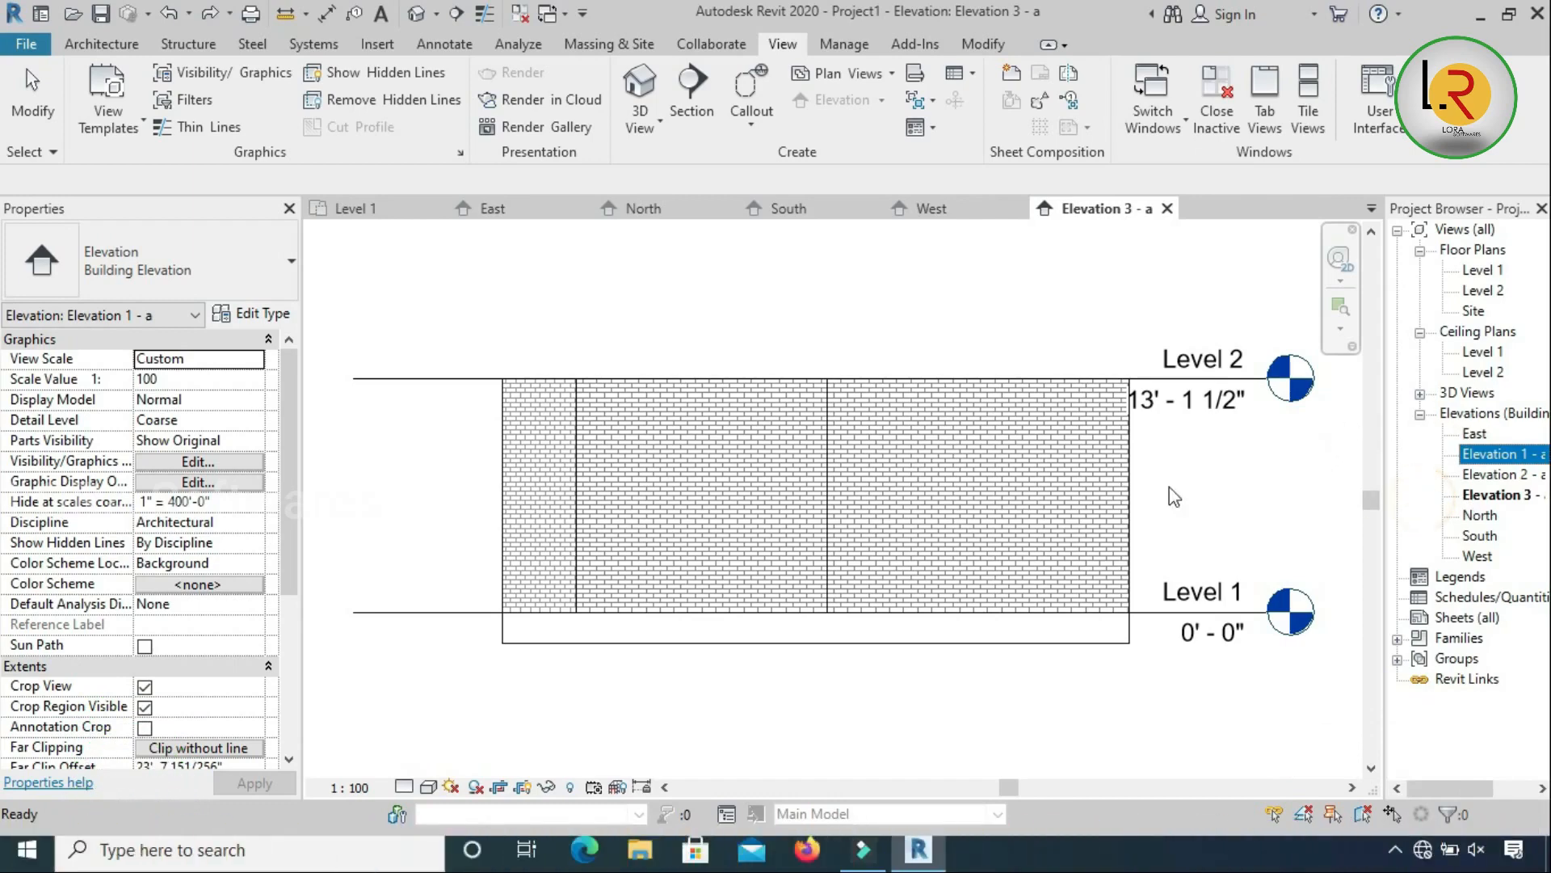
# Rename the Elevation 3 - a view as "bathroom wall".
pyautogui.rightClick(1475, 504)
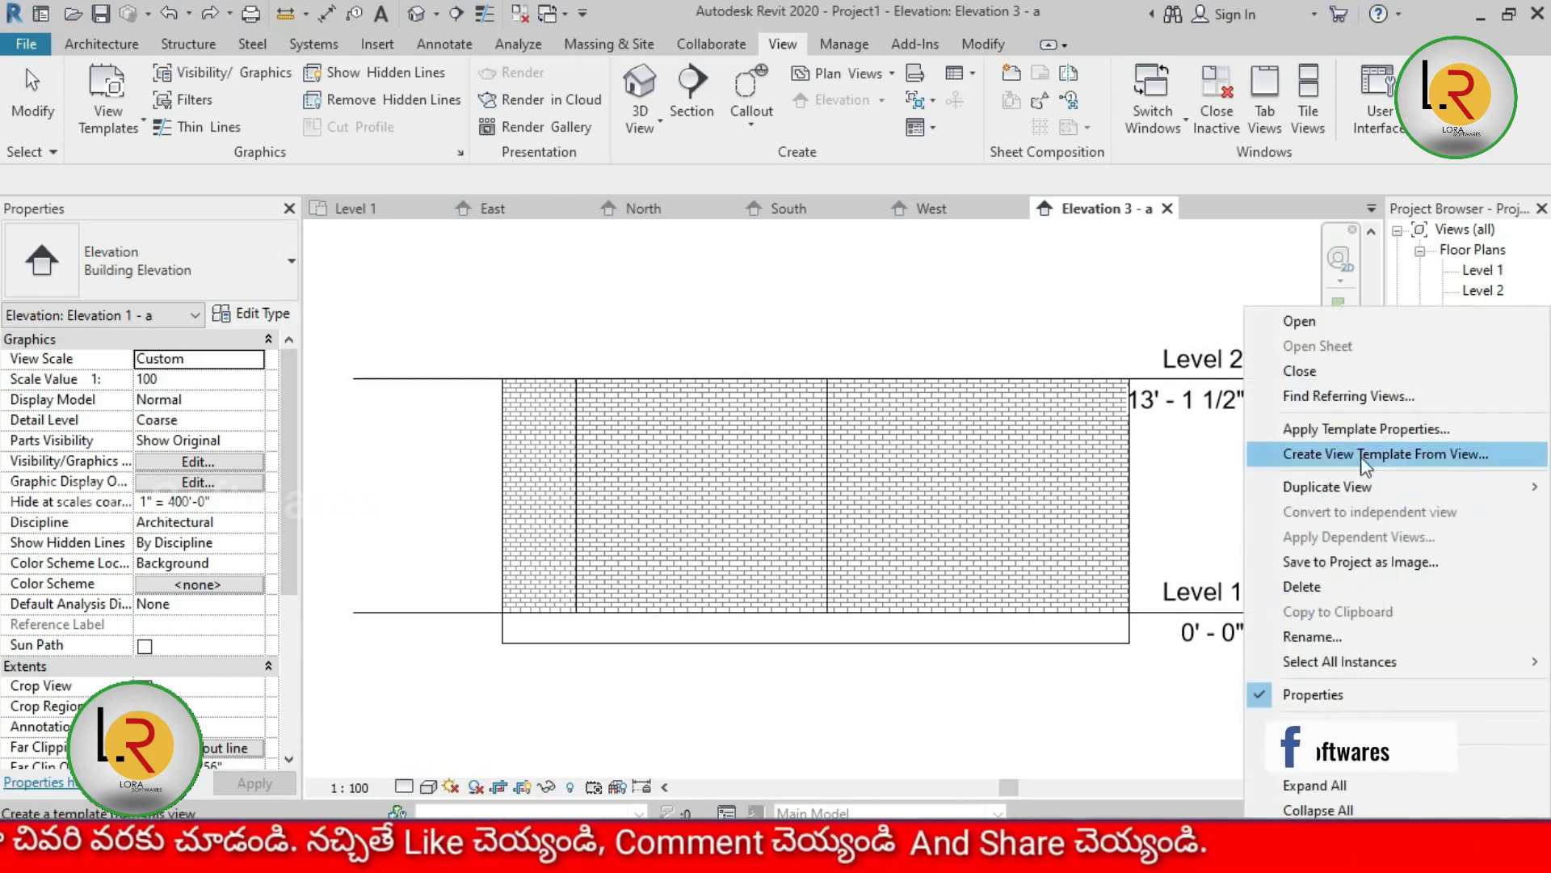
pyautogui.click(1310, 635)
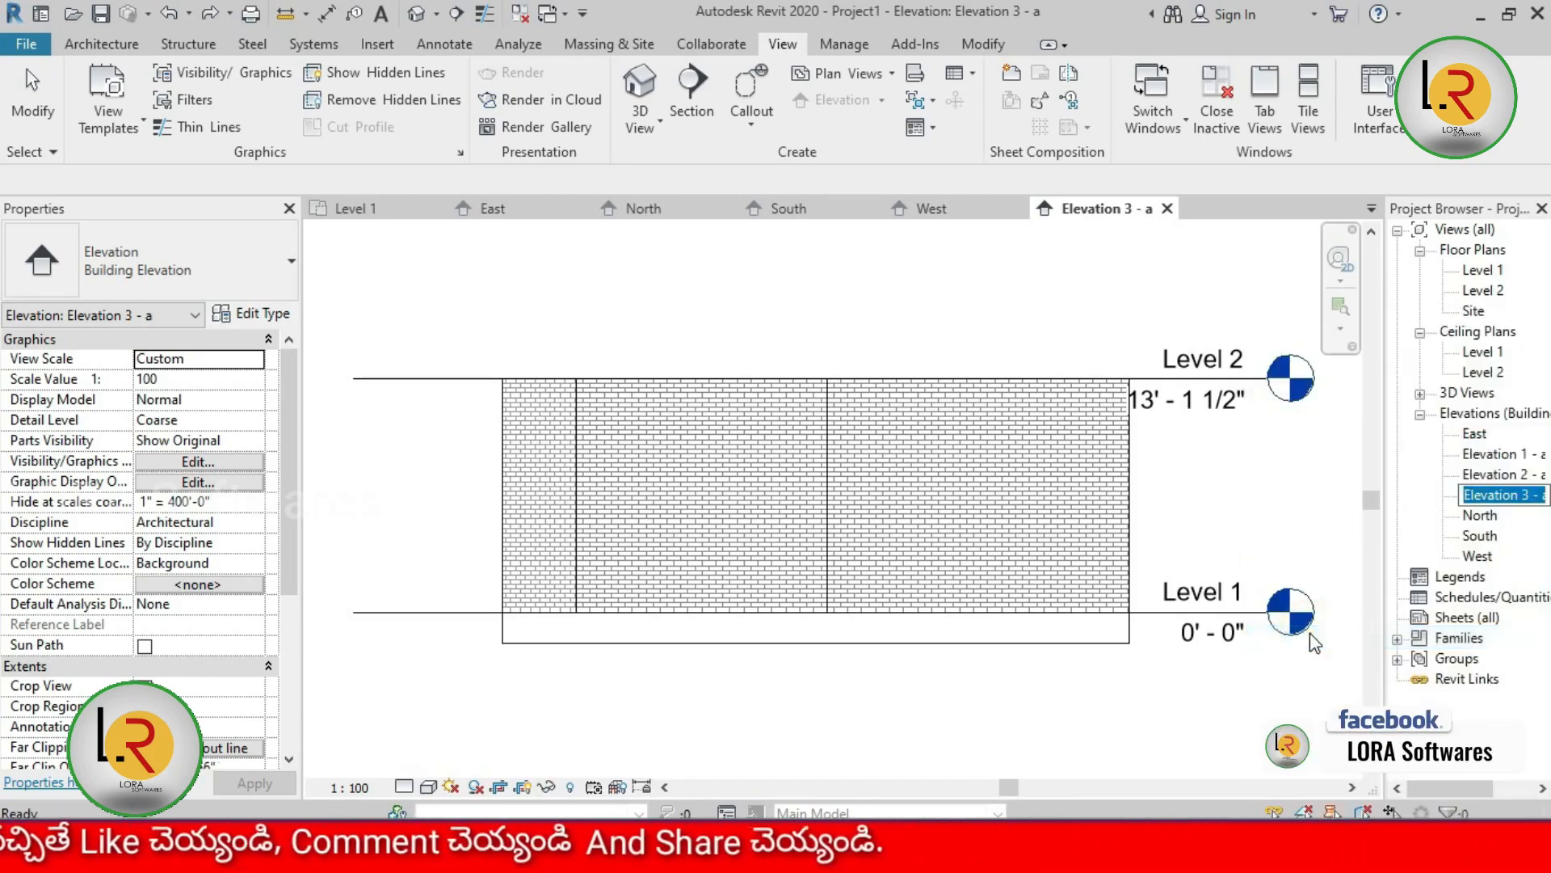
pyautogui.write('bat')
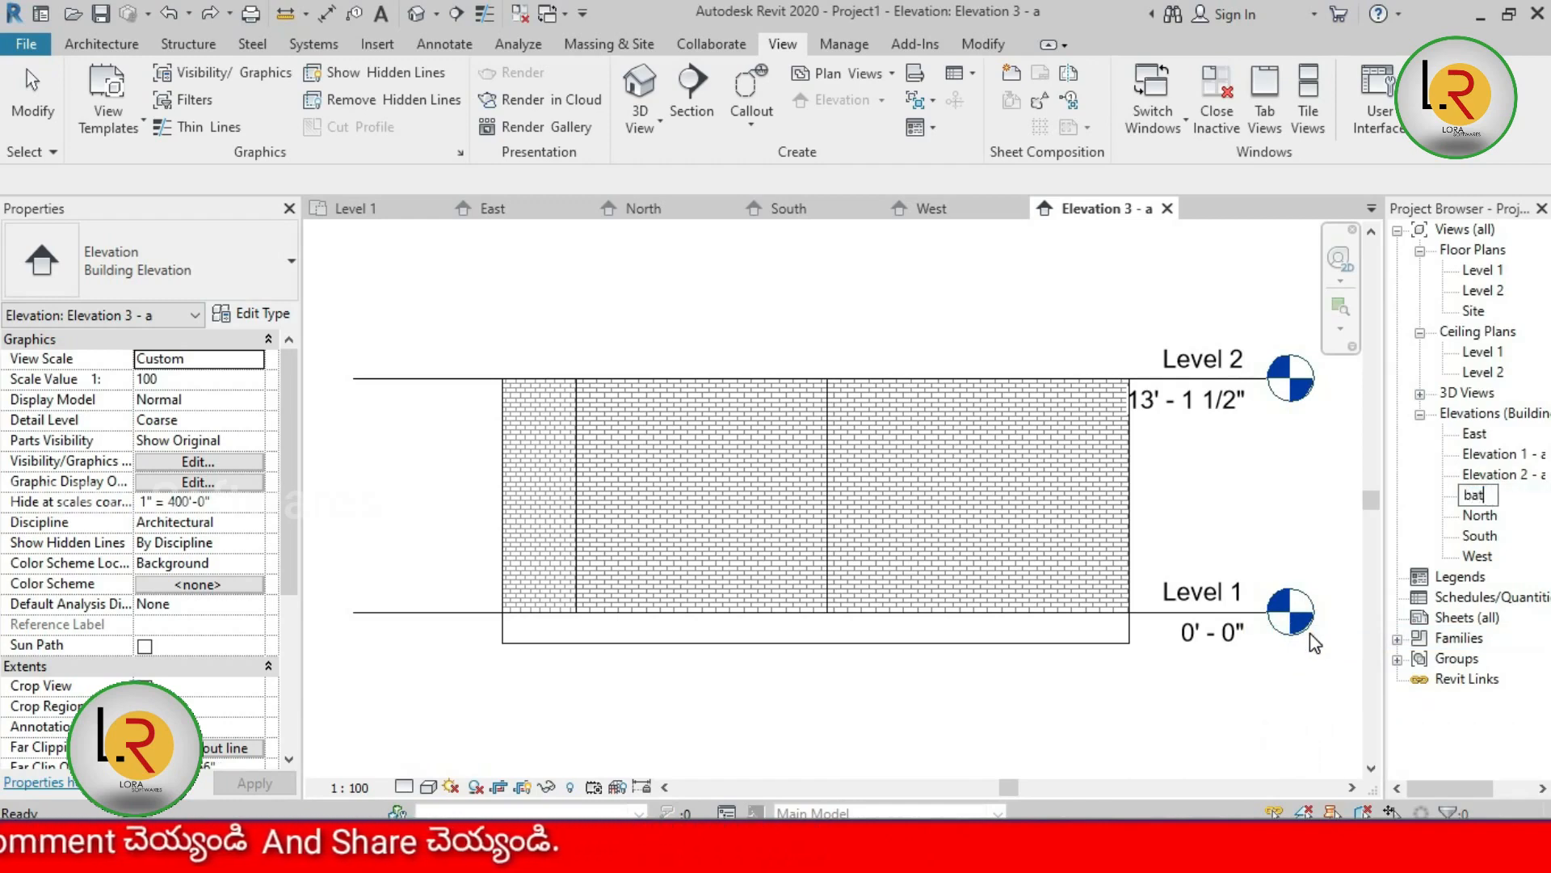
pyautogui.write('hroom wa')
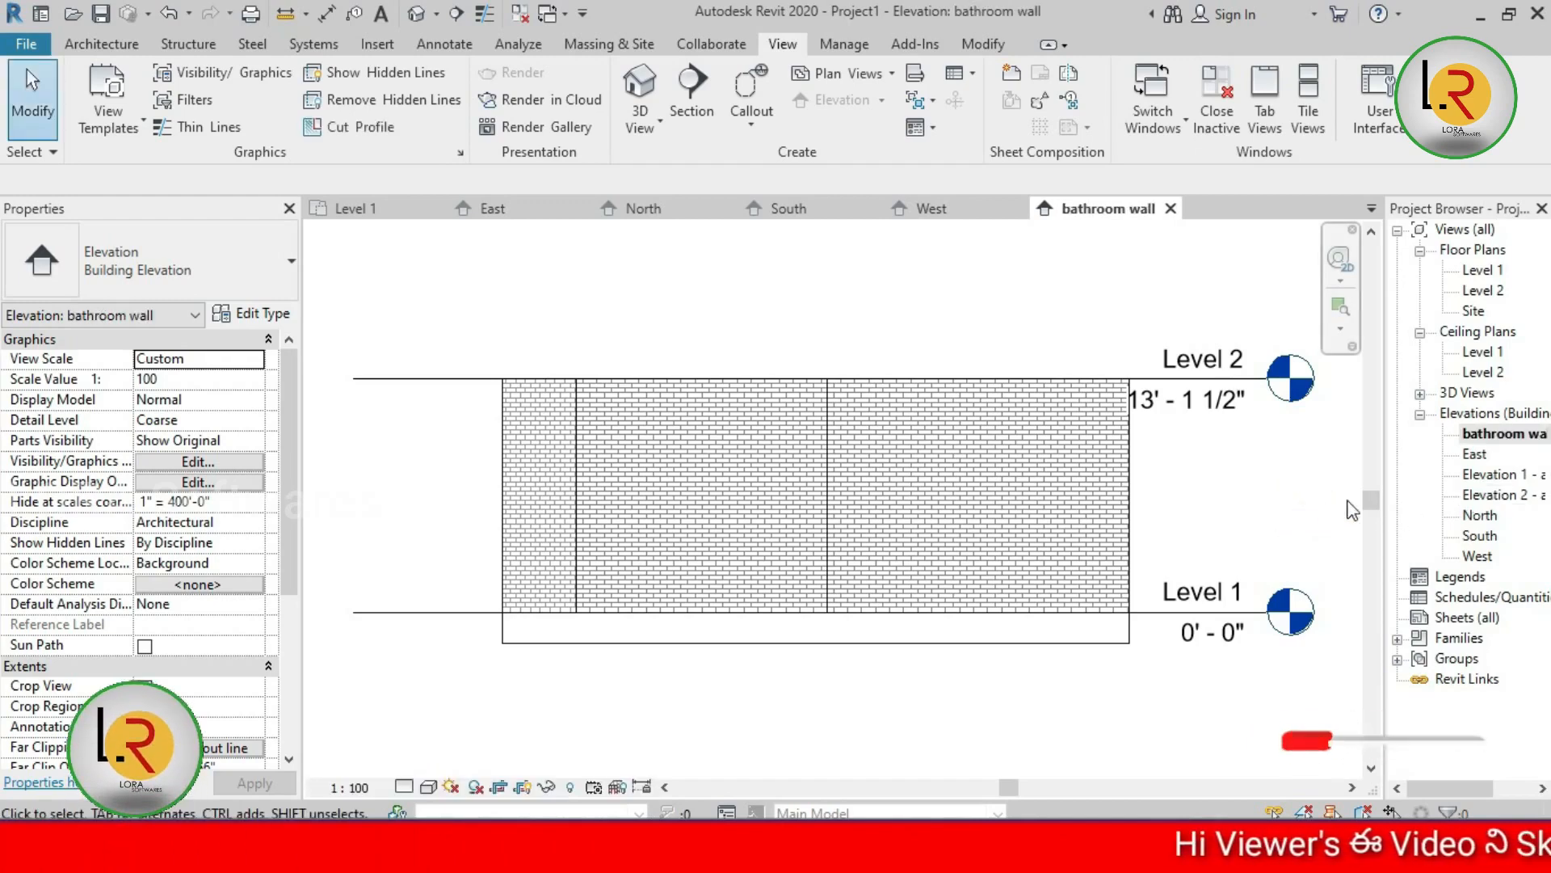
# Review the bathroom wall elevation together with the Level 1 floor plan.
pyautogui.click(1523, 437)
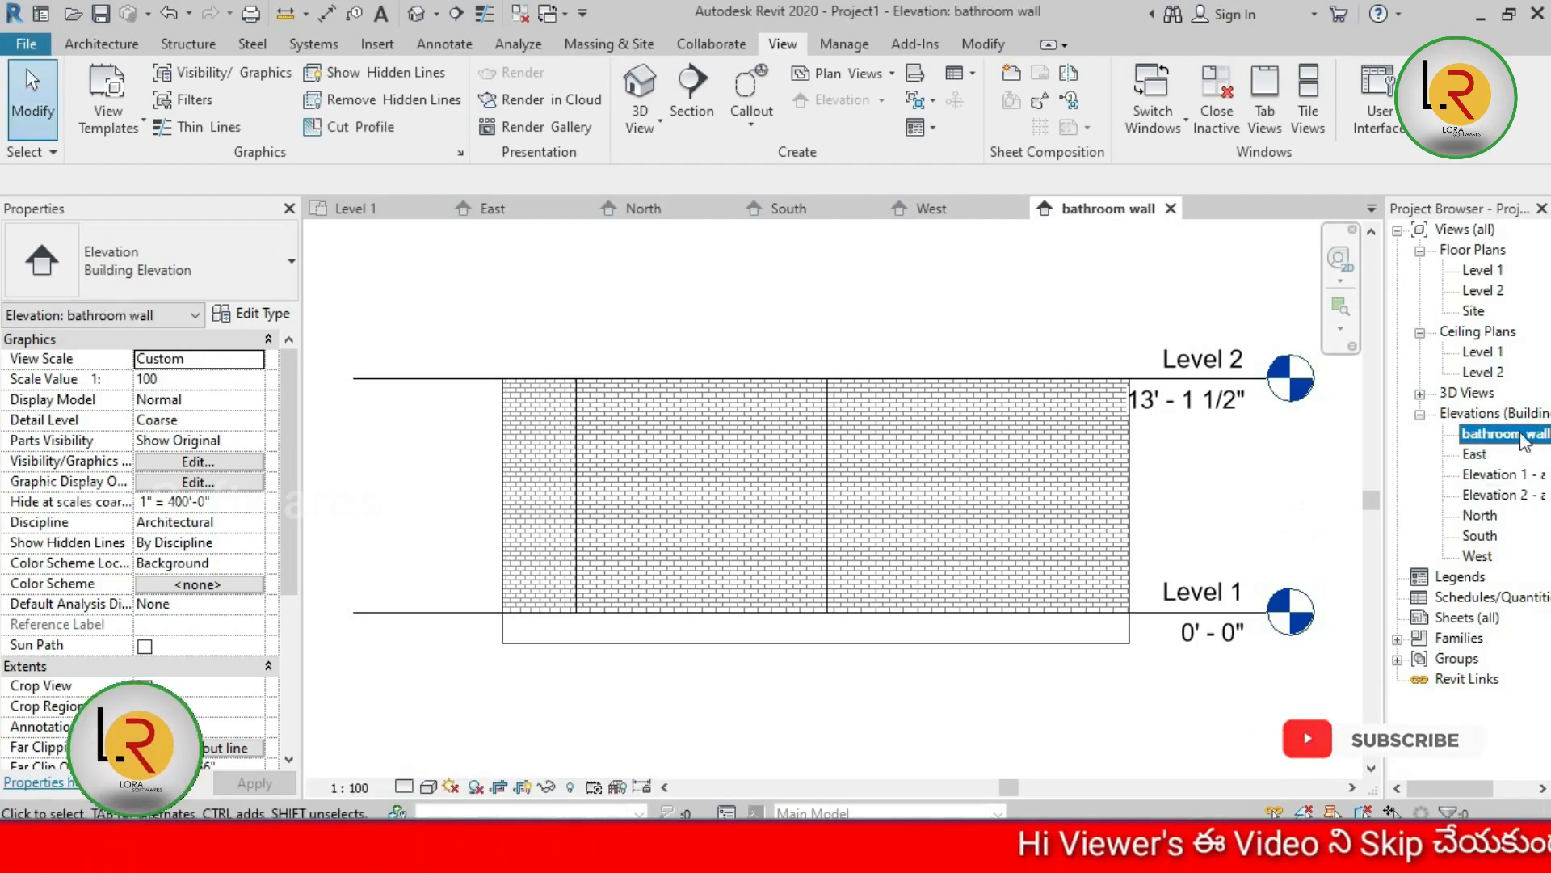
pyautogui.doubleClick(1479, 440)
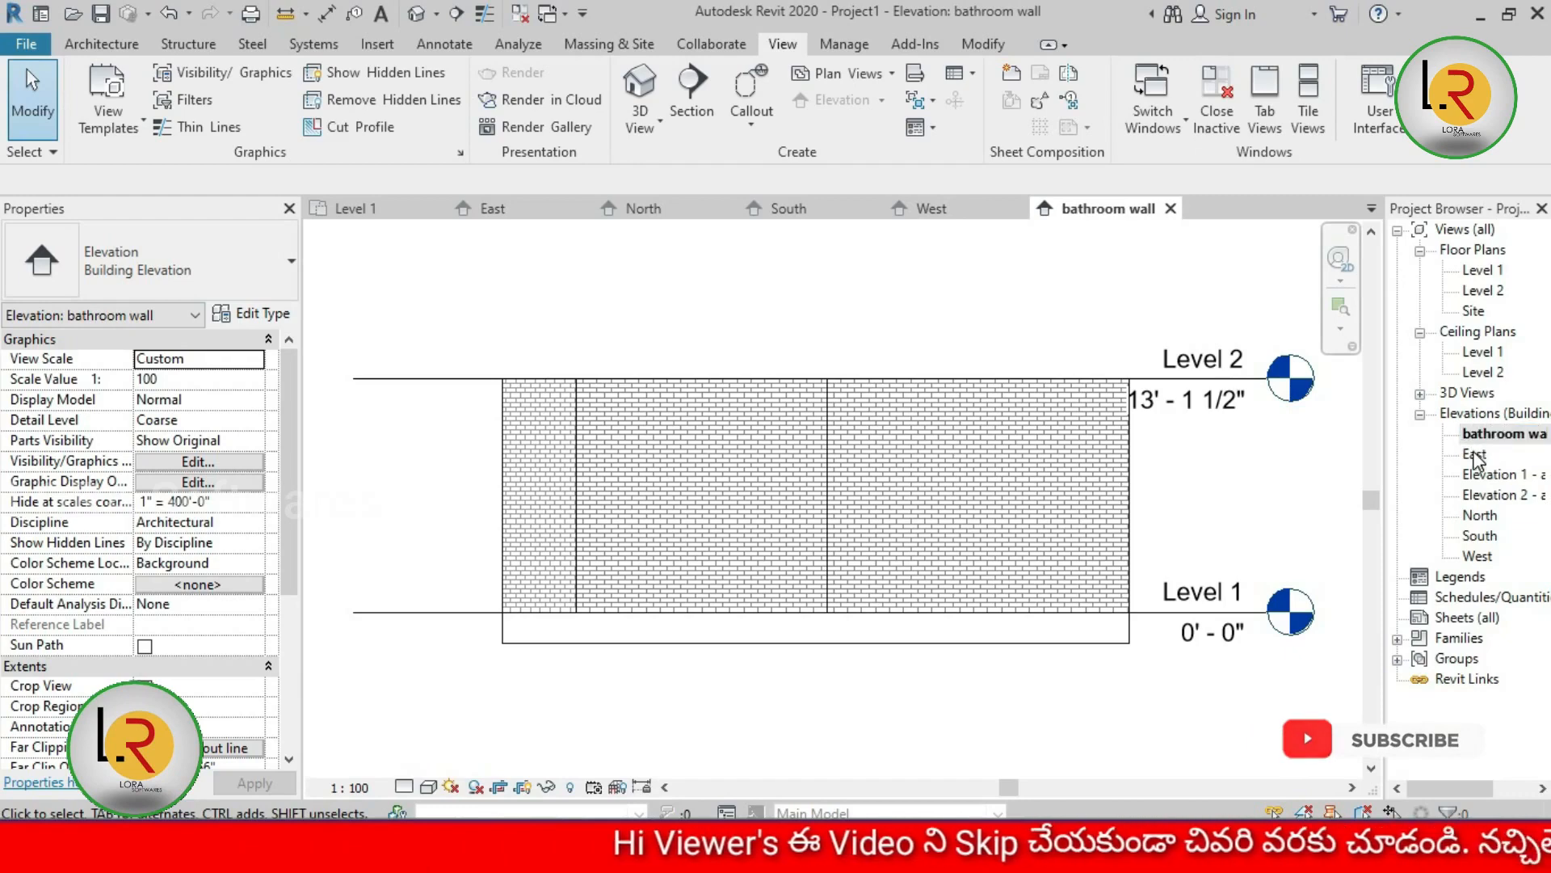
pyautogui.doubleClick(1482, 270)
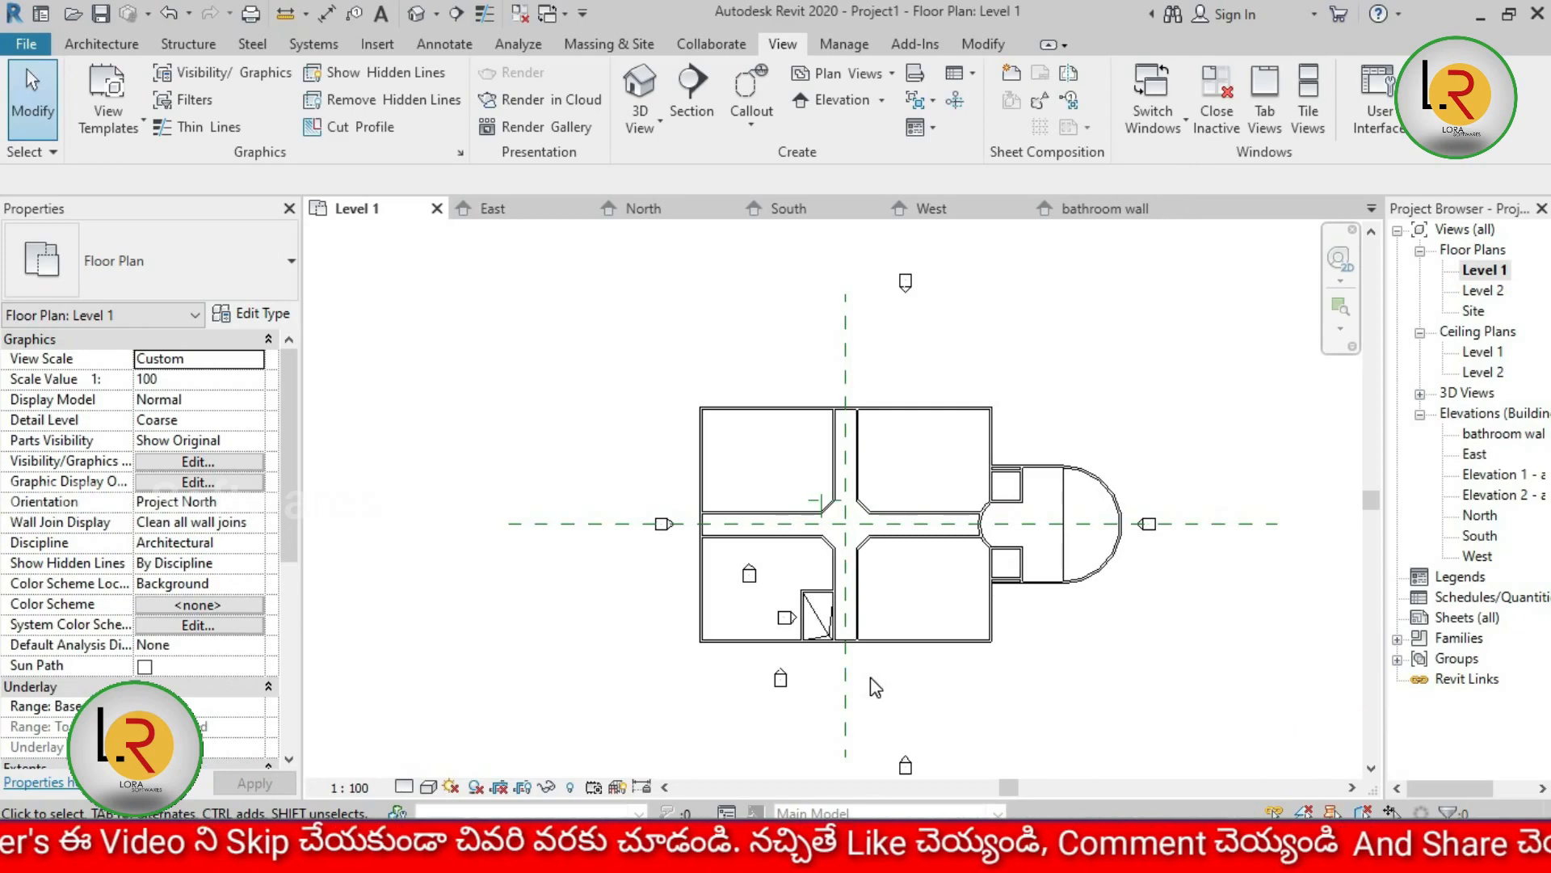
pyautogui.doubleClick(1495, 434)
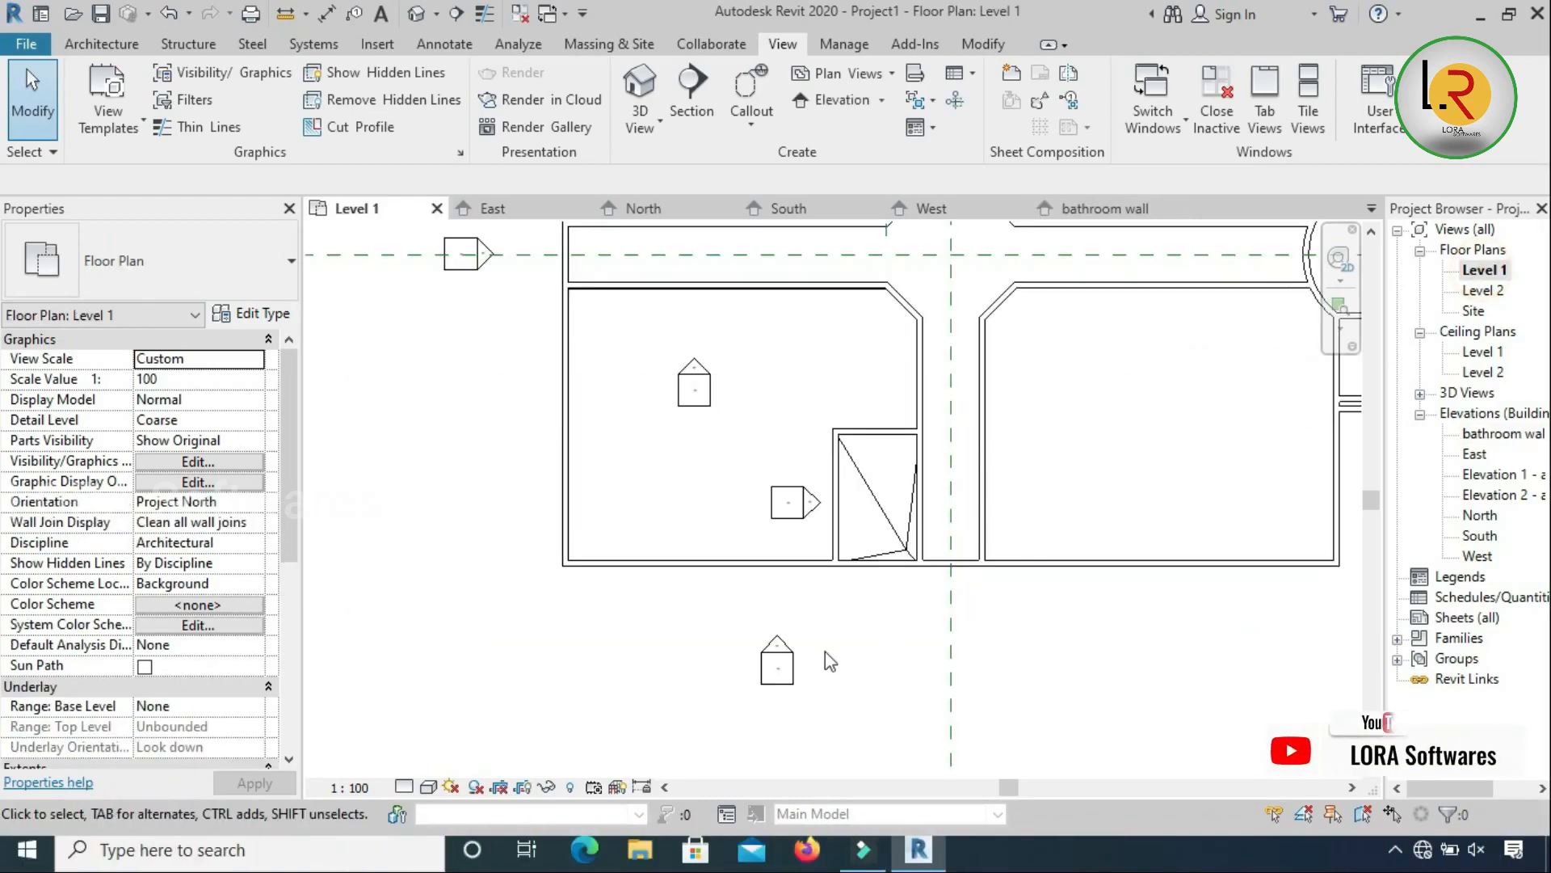
# Add an east-facing view to the north-facing elevation marker in the southwest room and delete its Elevation 2 - a view.
pyautogui.scroll(-3, 824, 652)
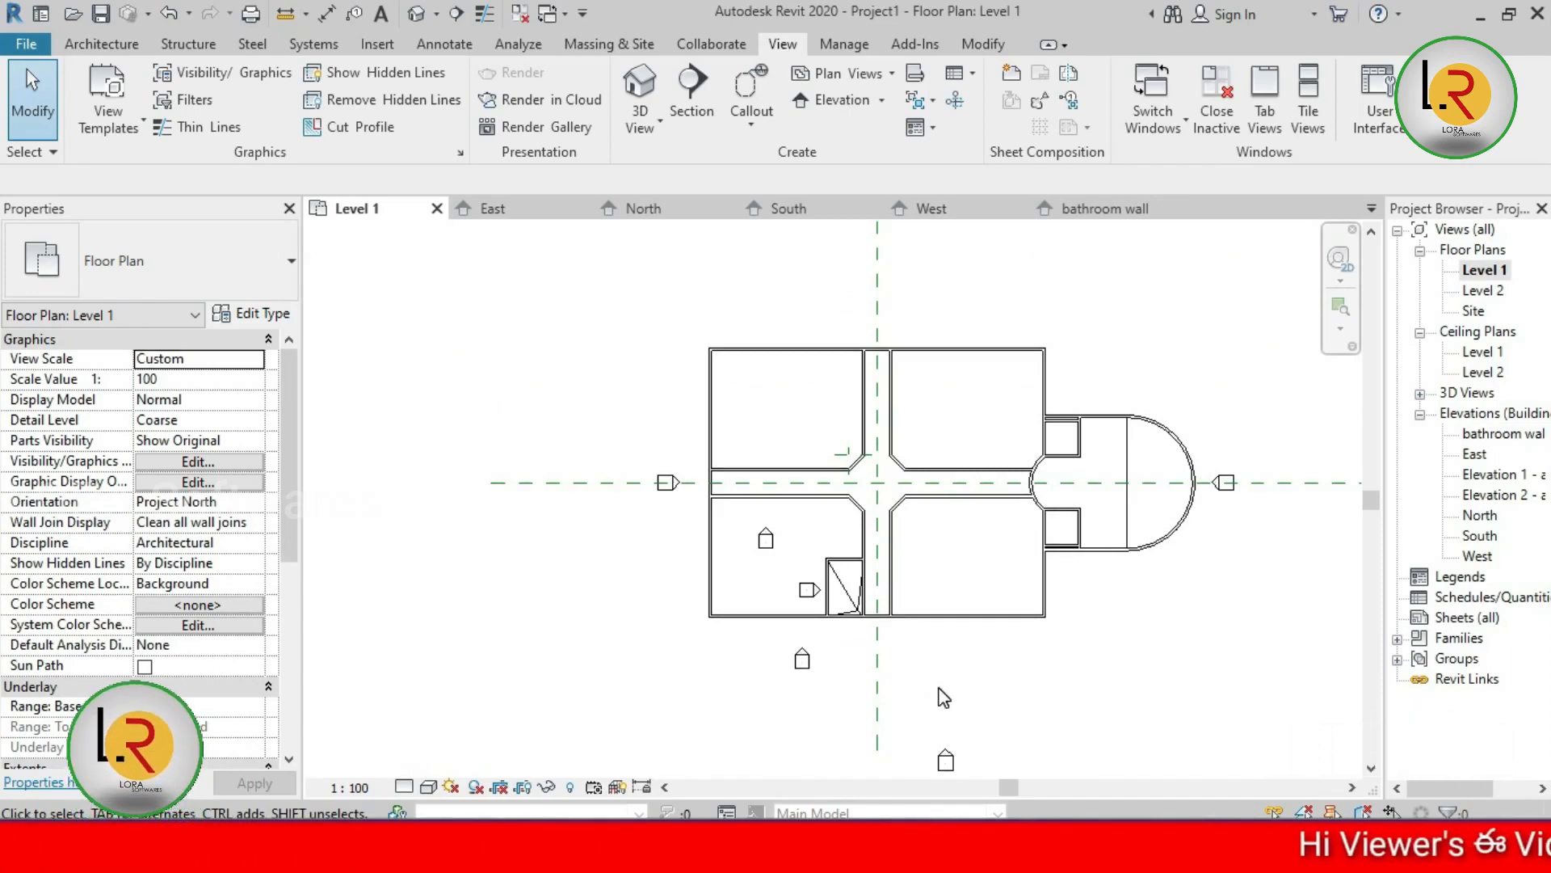
pyautogui.scroll(5, 769, 505)
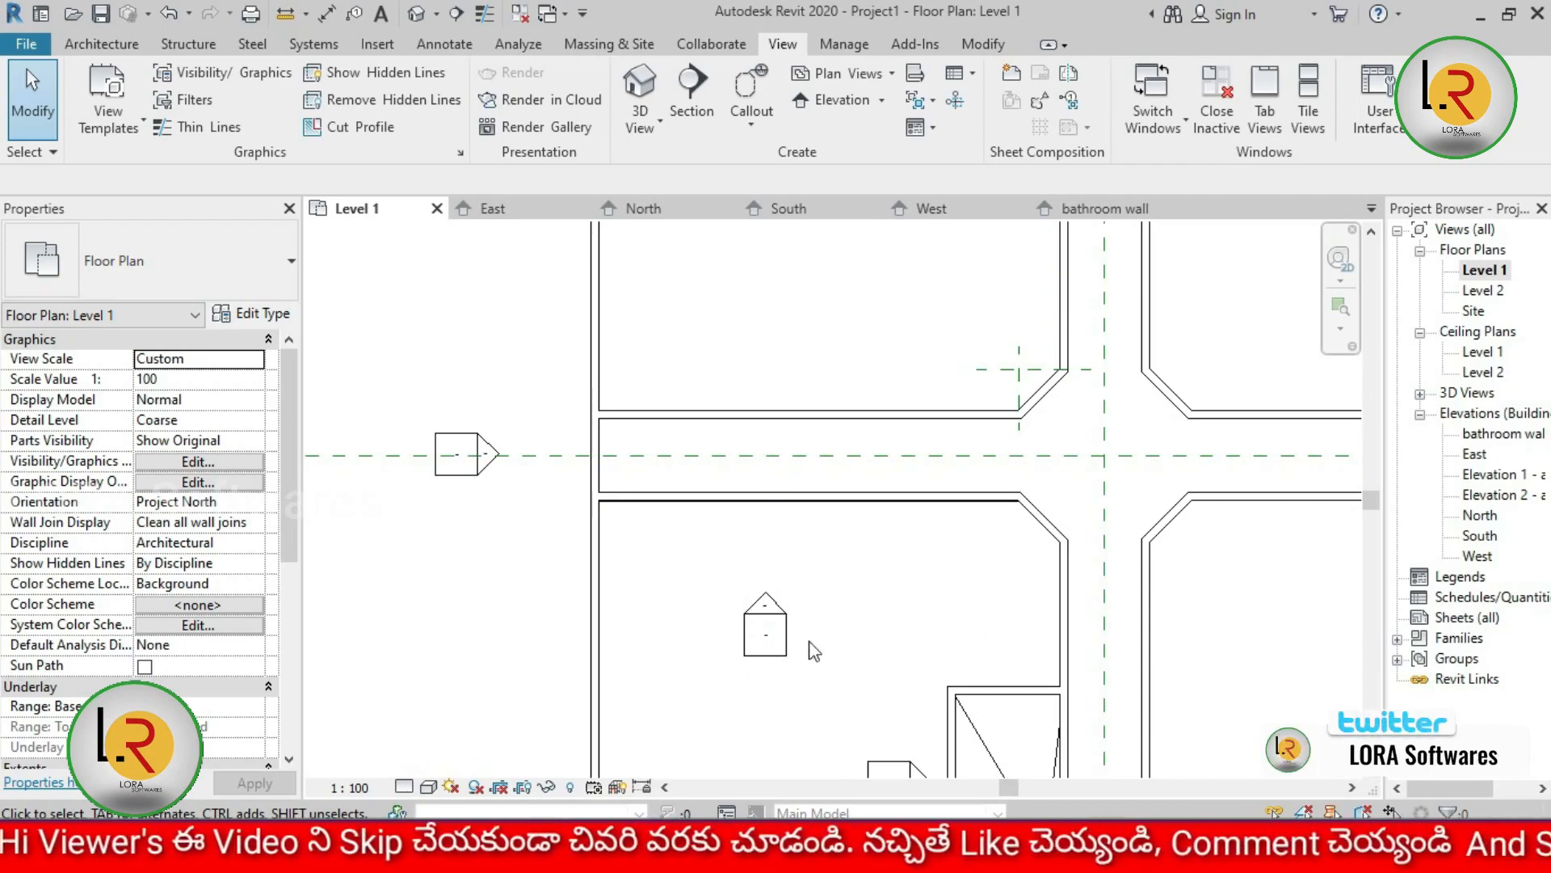
pyautogui.click(771, 656)
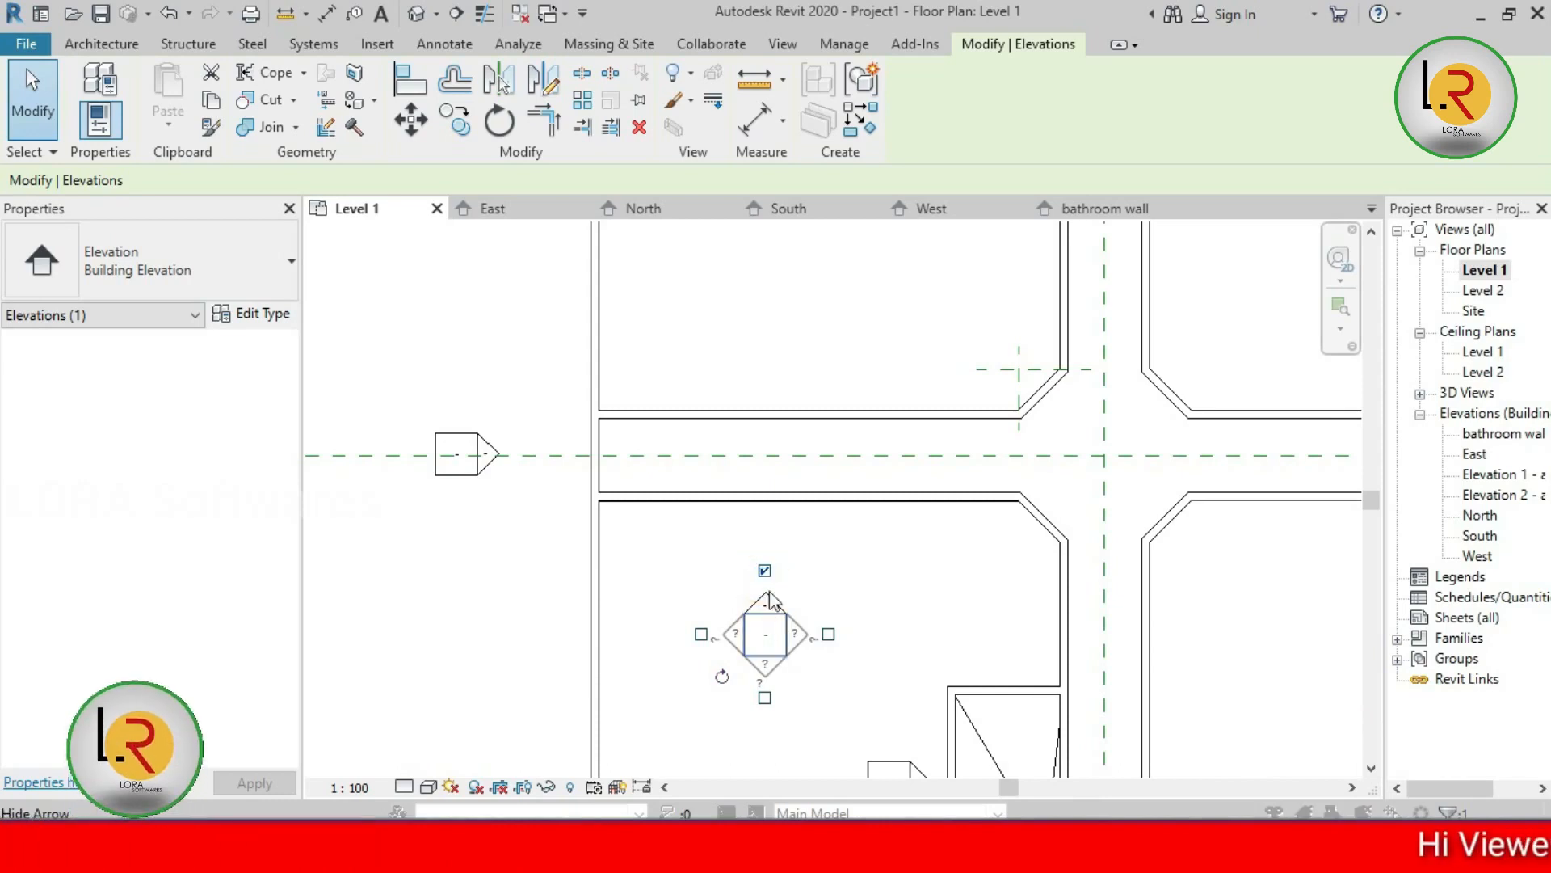
pyautogui.press('Delete')
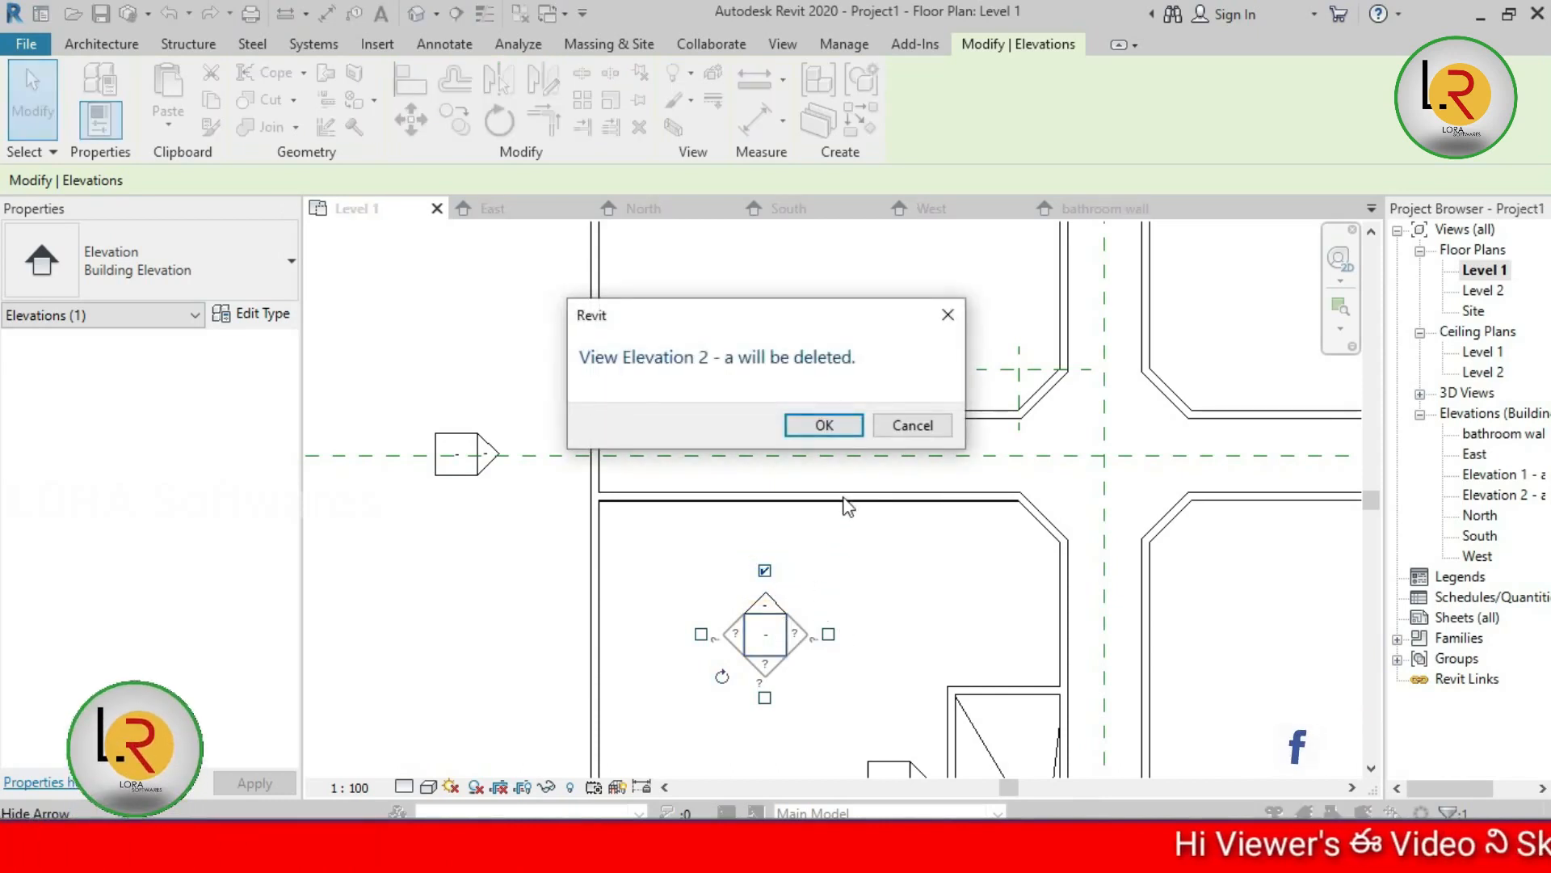
pyautogui.click(907, 426)
pyautogui.click(829, 634)
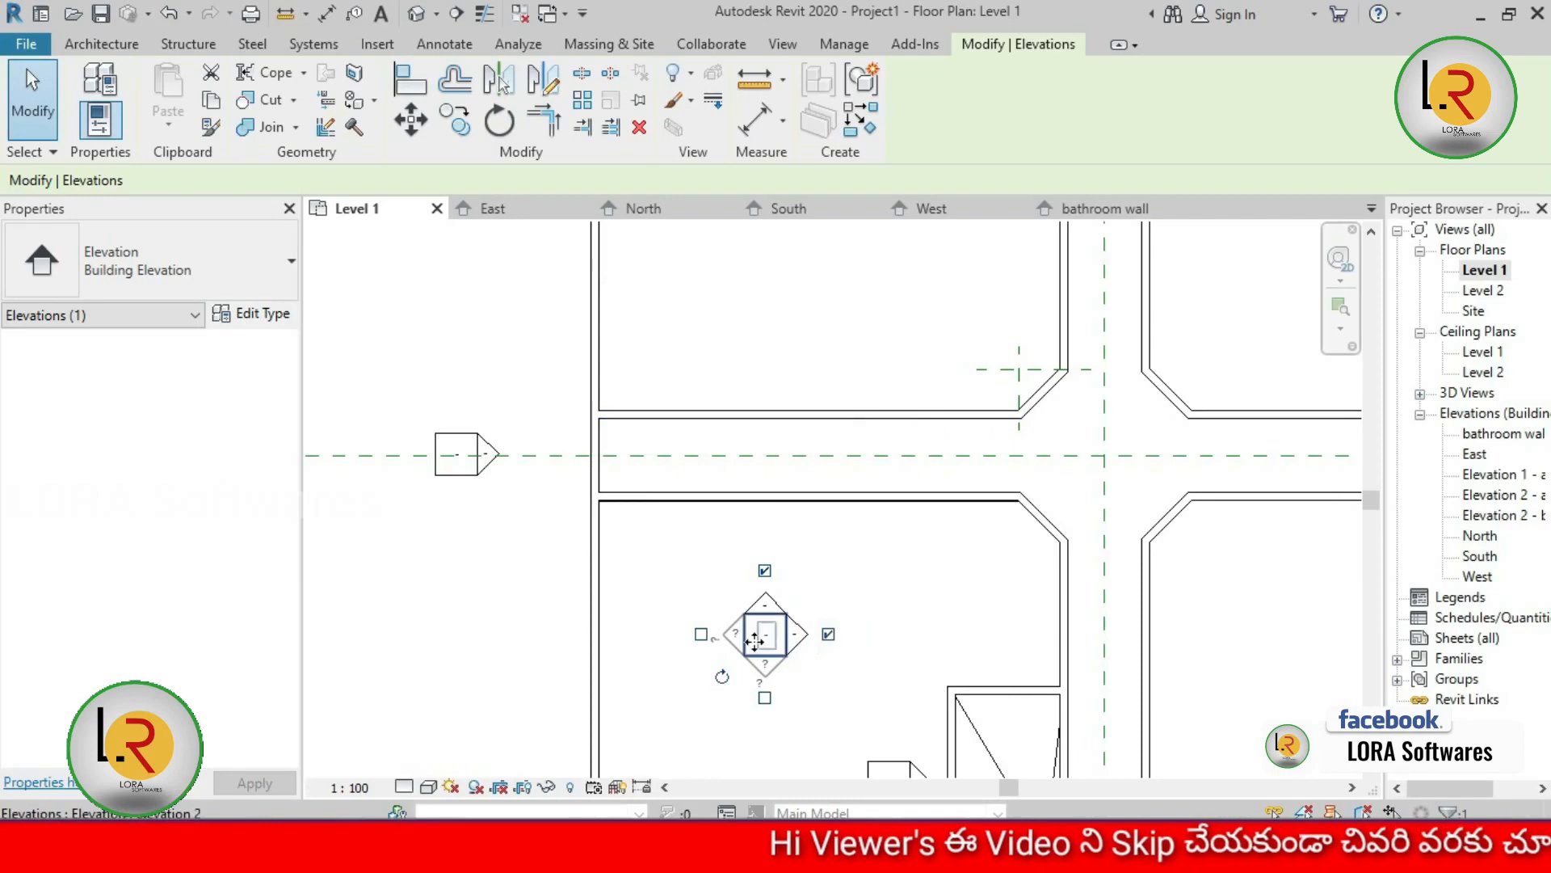
pyautogui.click(765, 571)
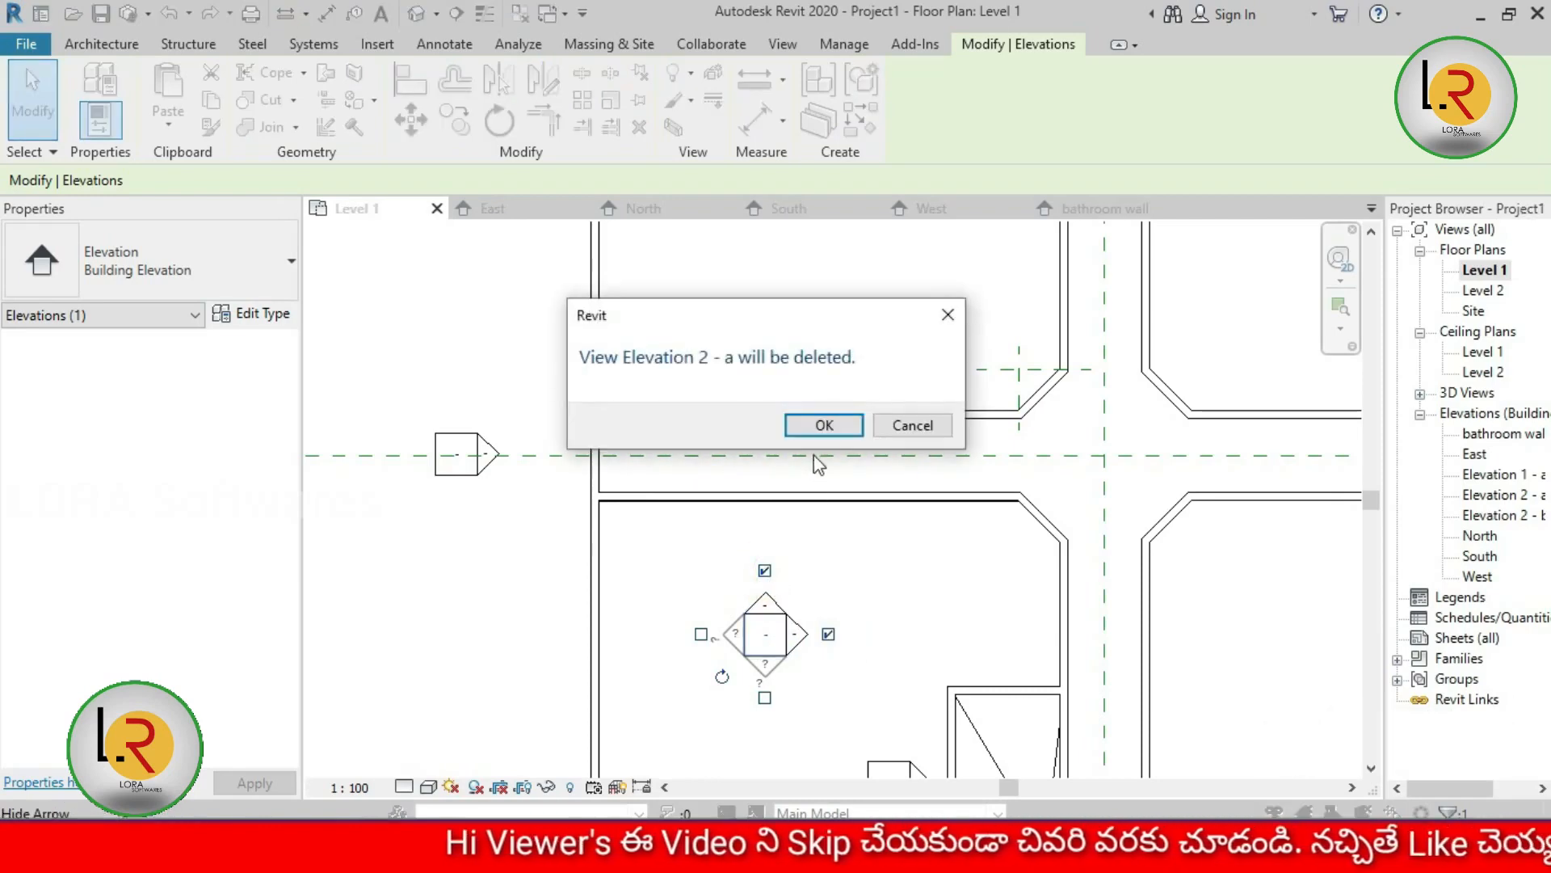
pyautogui.click(823, 425)
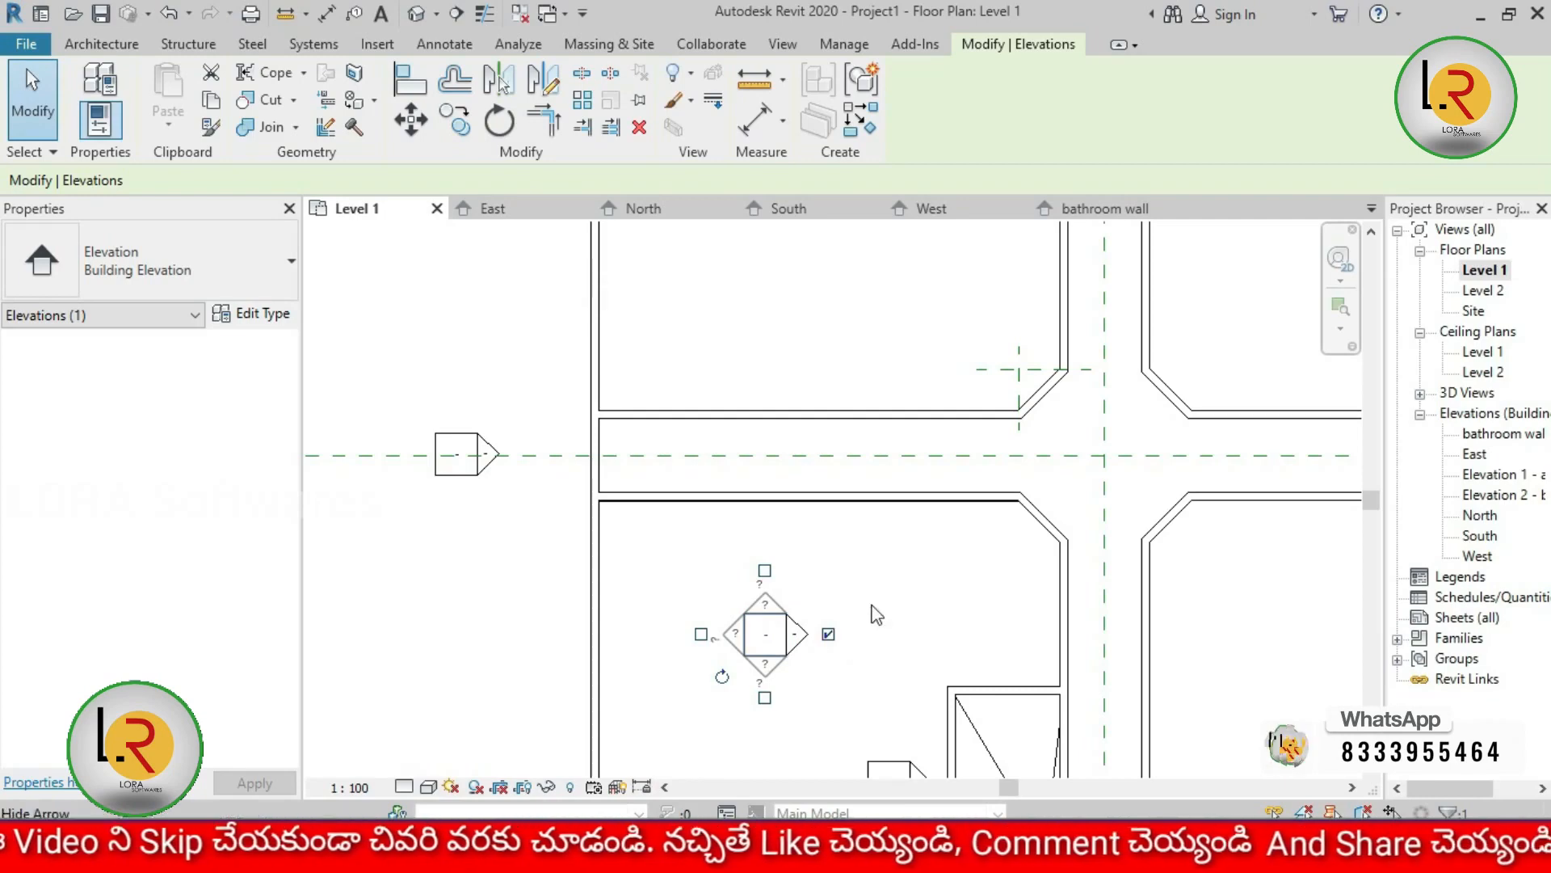
pyautogui.click(915, 607)
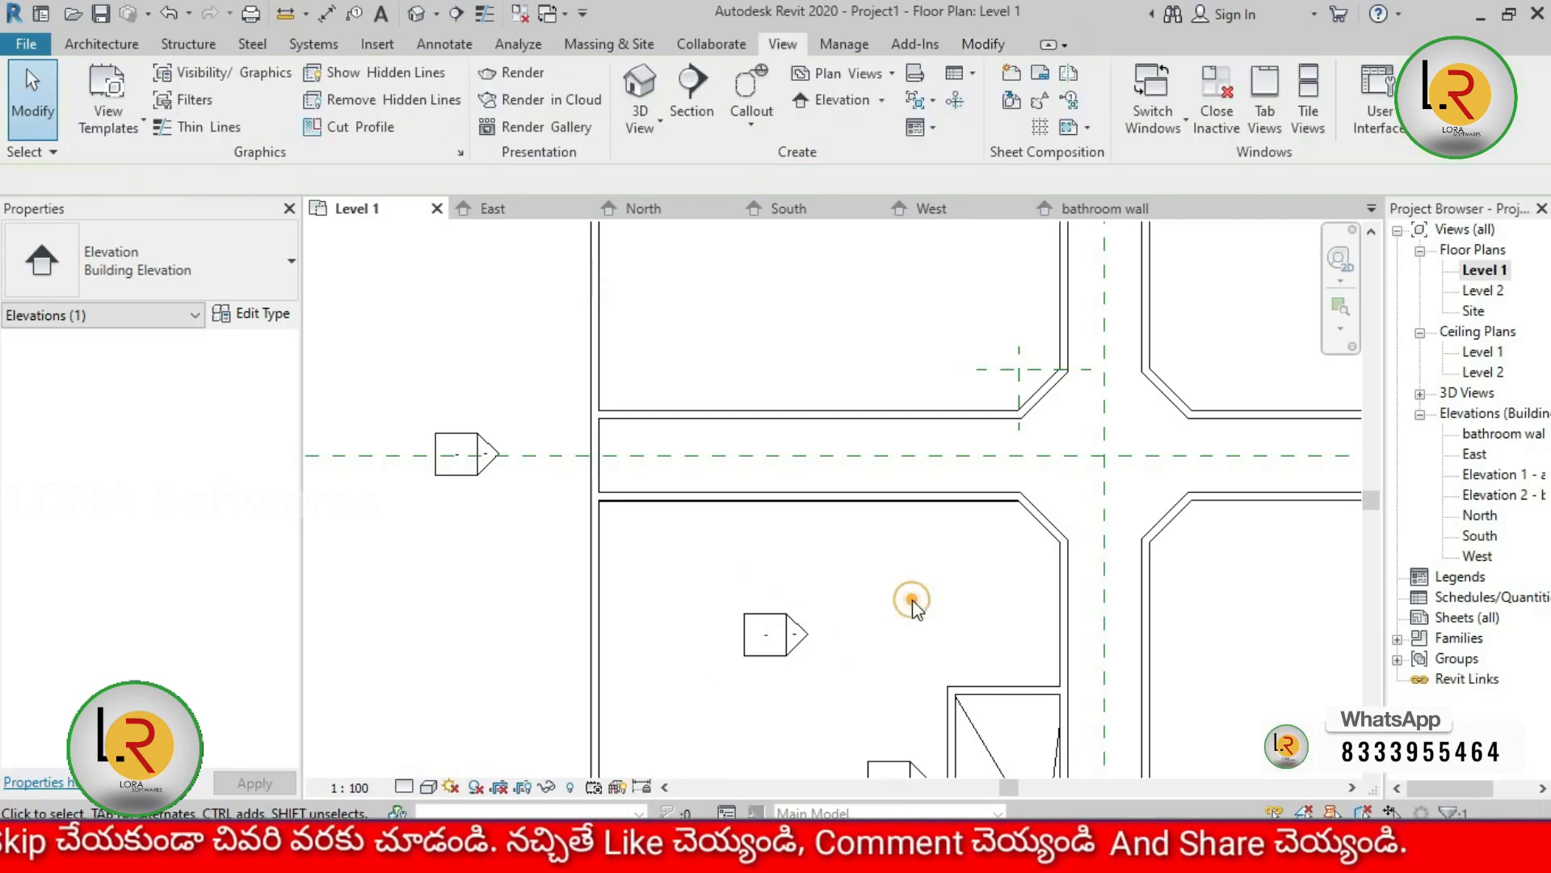
# Replace the southwest room marker's east-facing view with a south-facing one, and check the new elevation.
pyautogui.click(785, 655)
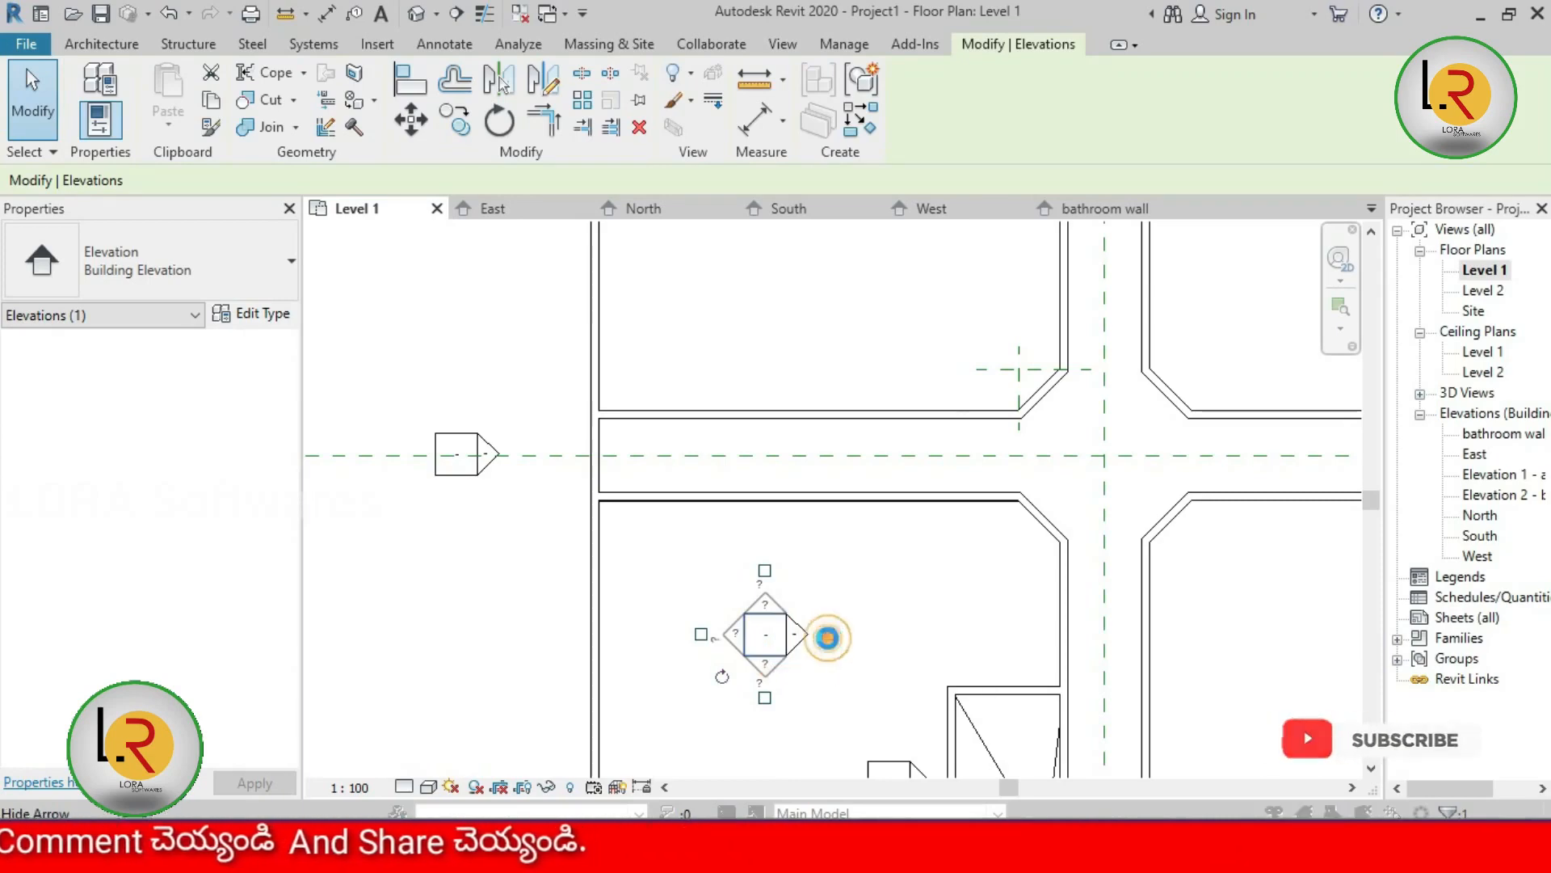
pyautogui.press('Delete')
pyautogui.click(826, 424)
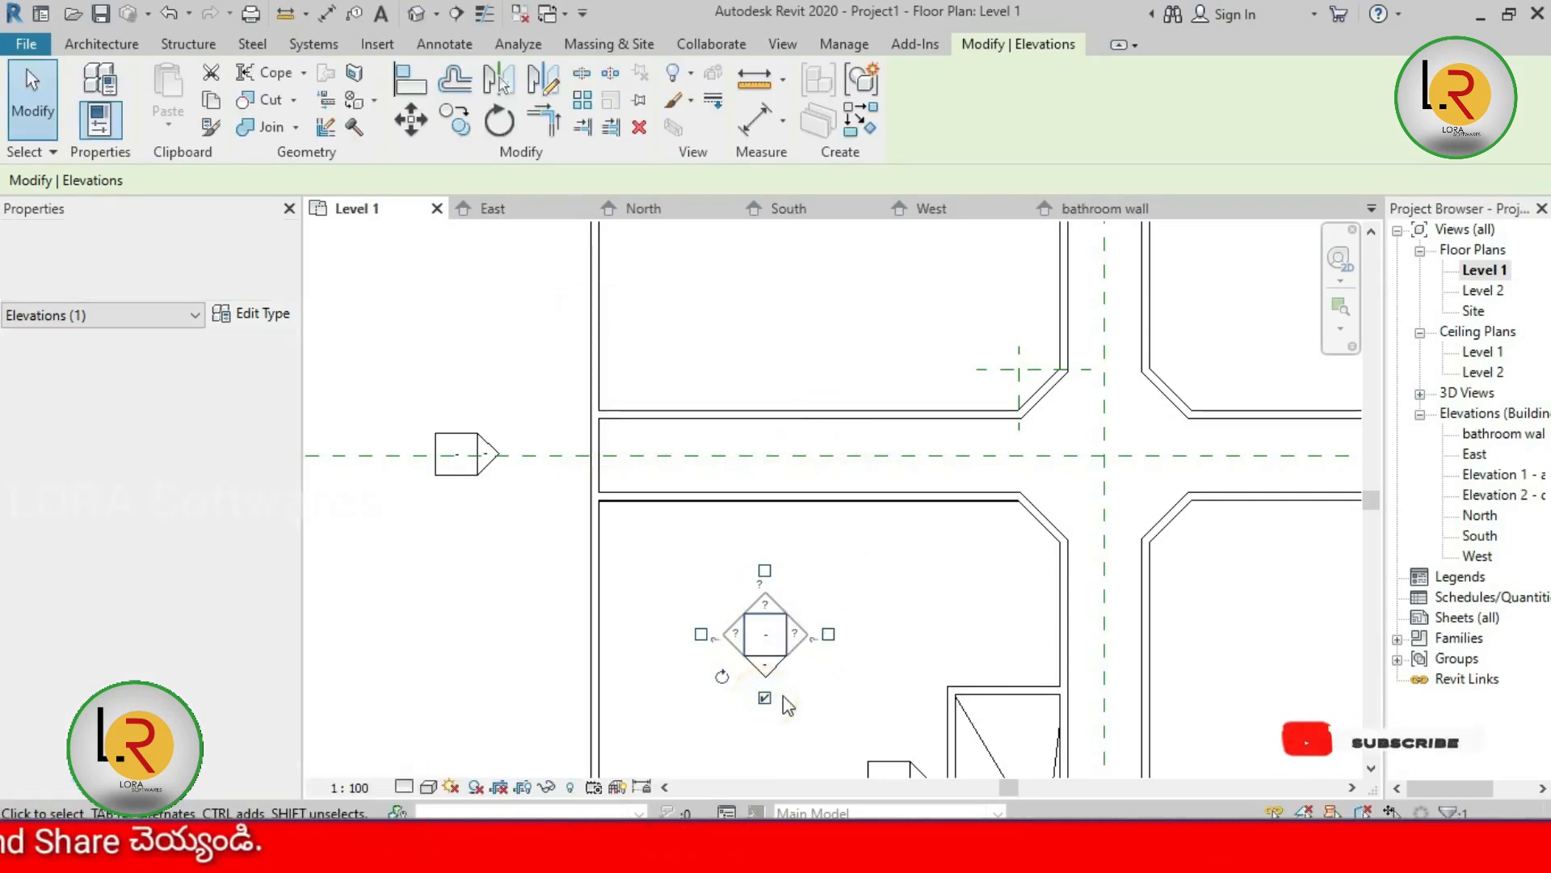
pyautogui.click(826, 682)
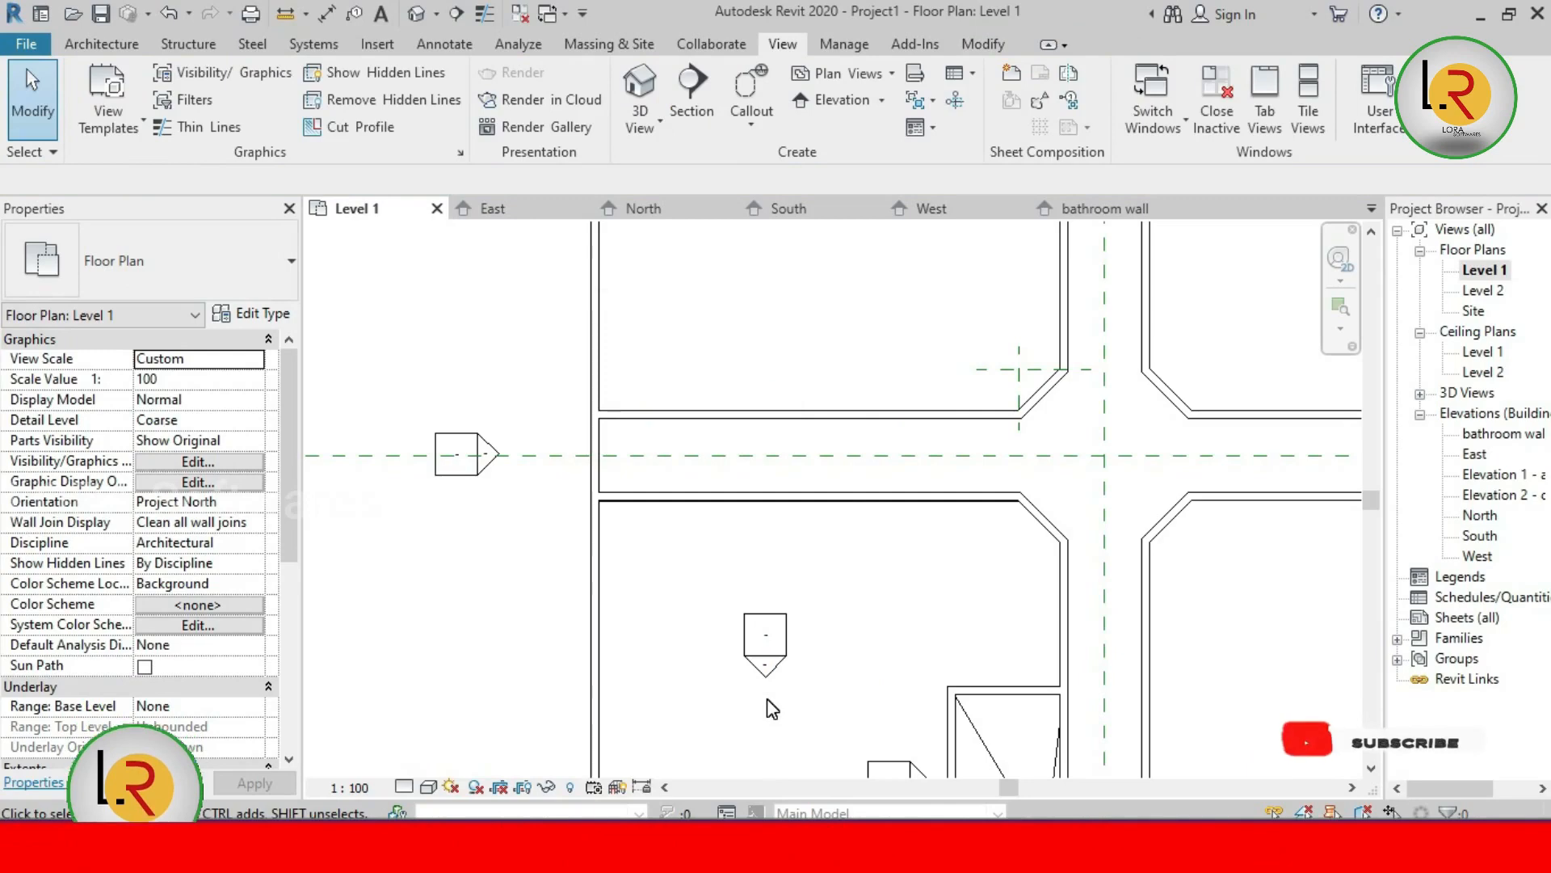
pyautogui.click(782, 642)
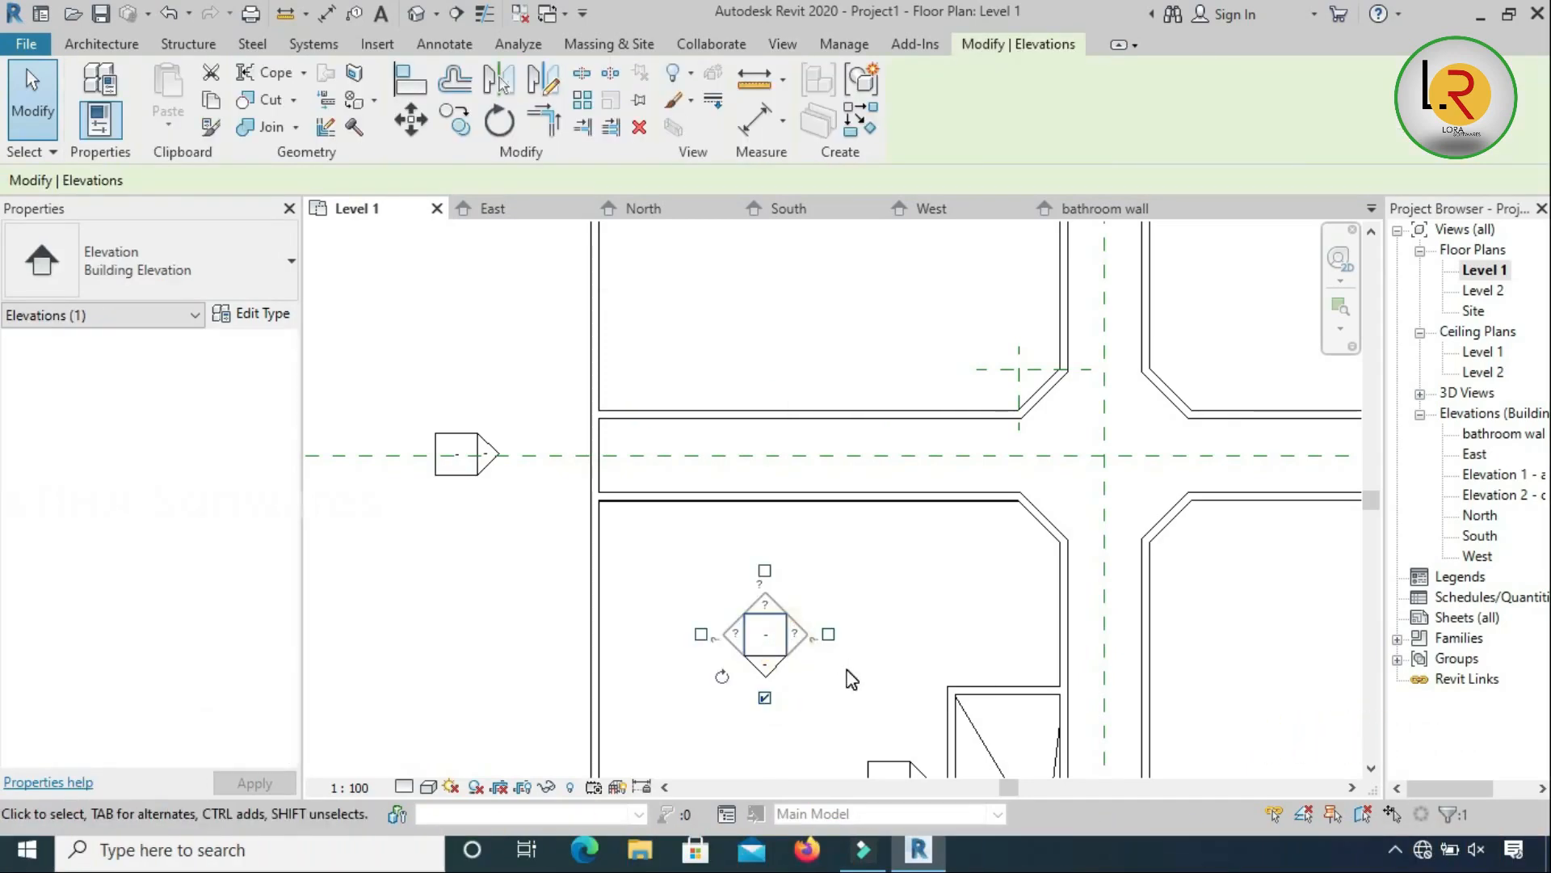
pyautogui.click(832, 660)
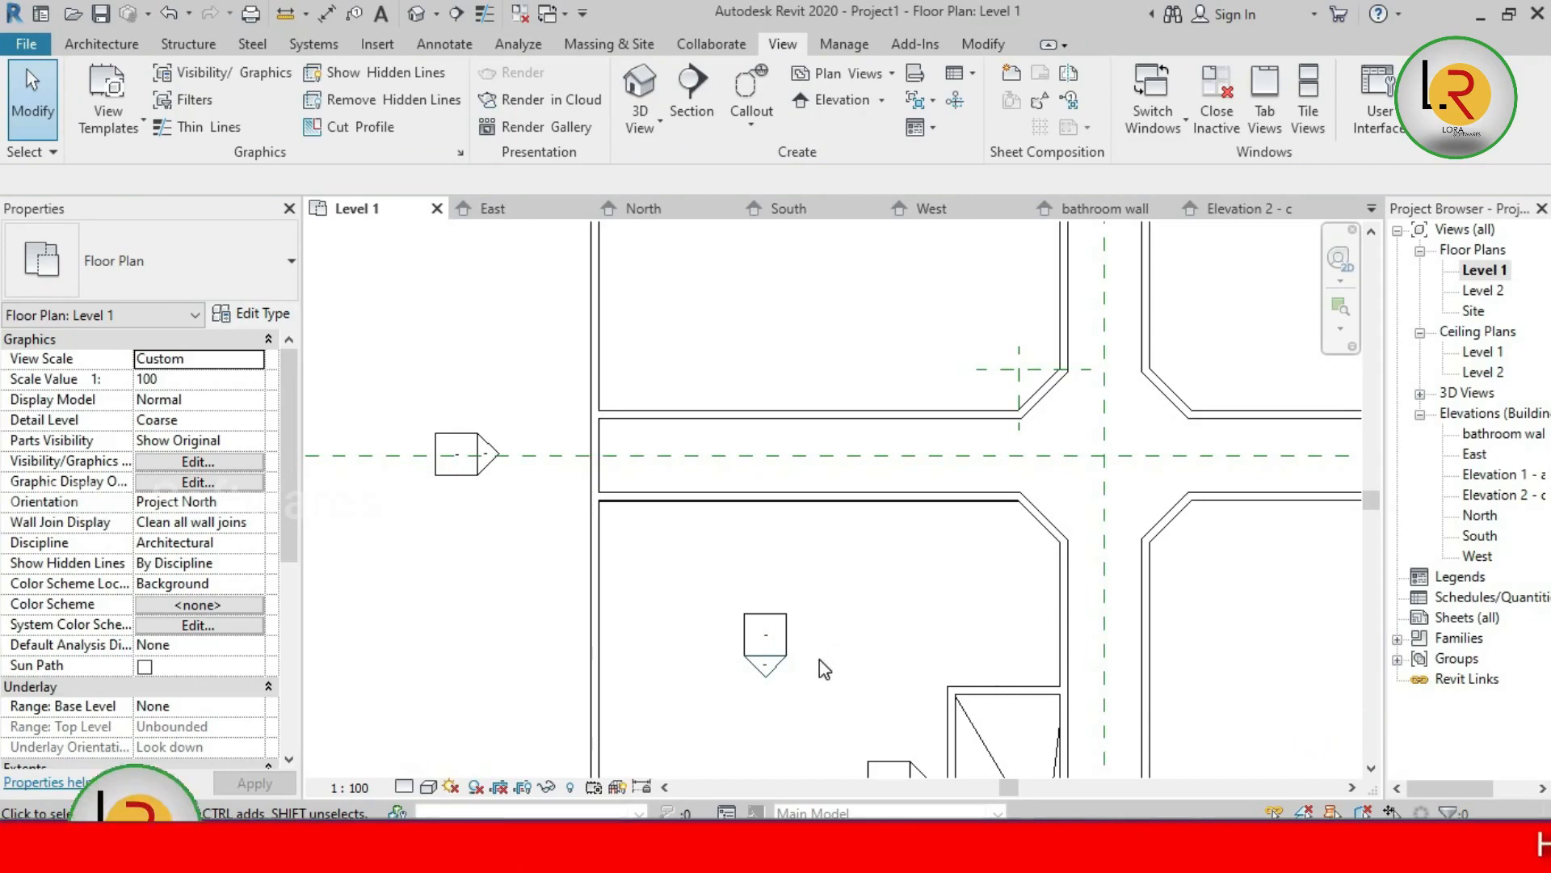
# Add a north-facing view to the same southwest room marker and delete its south-facing view.
pyautogui.scroll(-4, 819, 659)
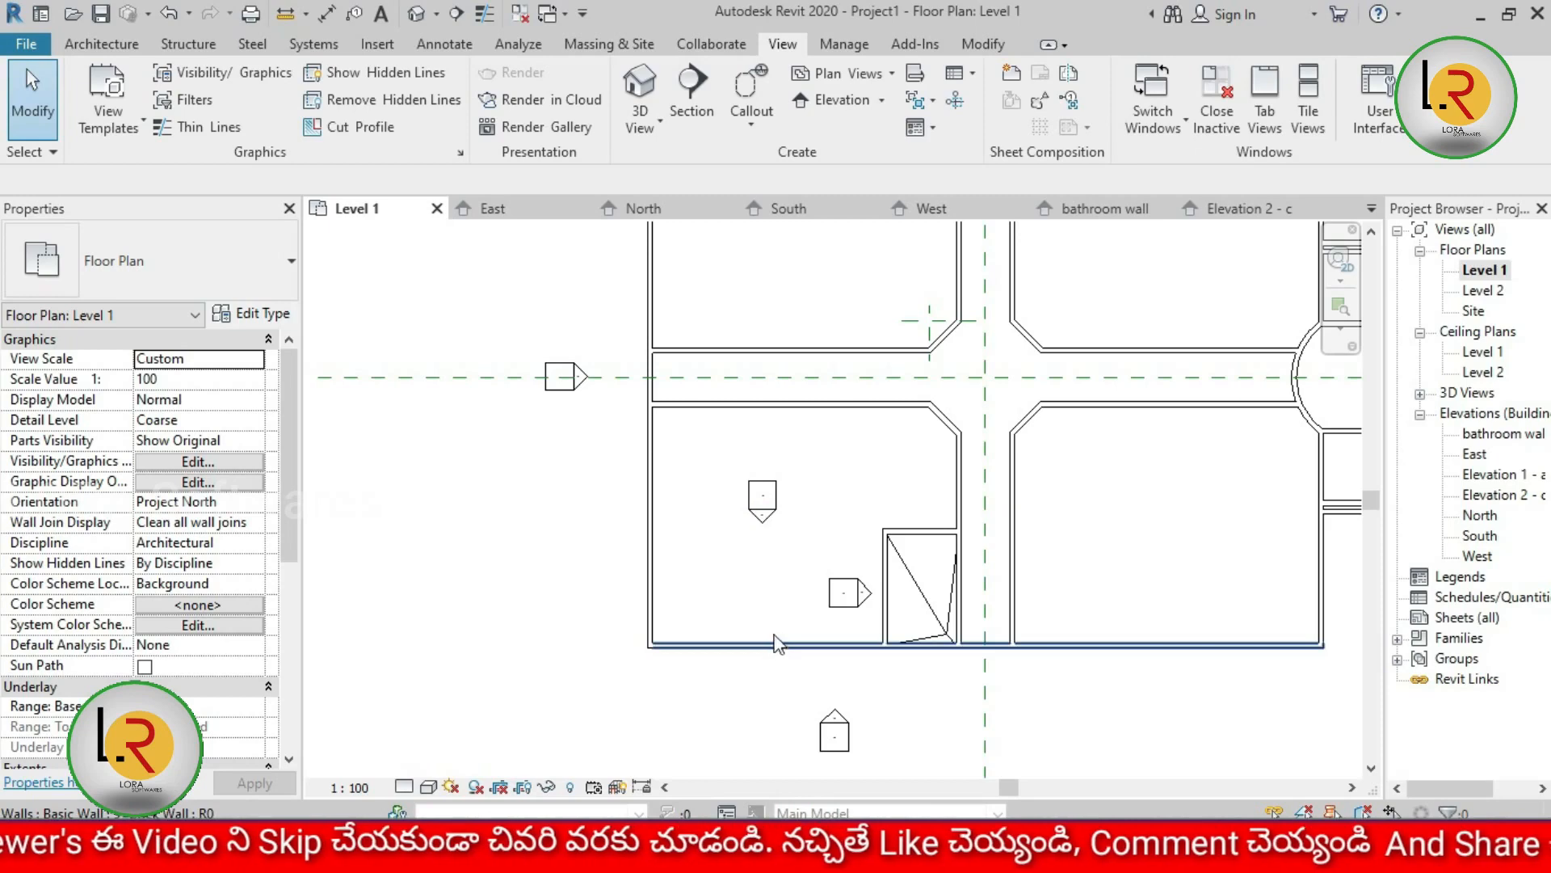
pyautogui.click(767, 499)
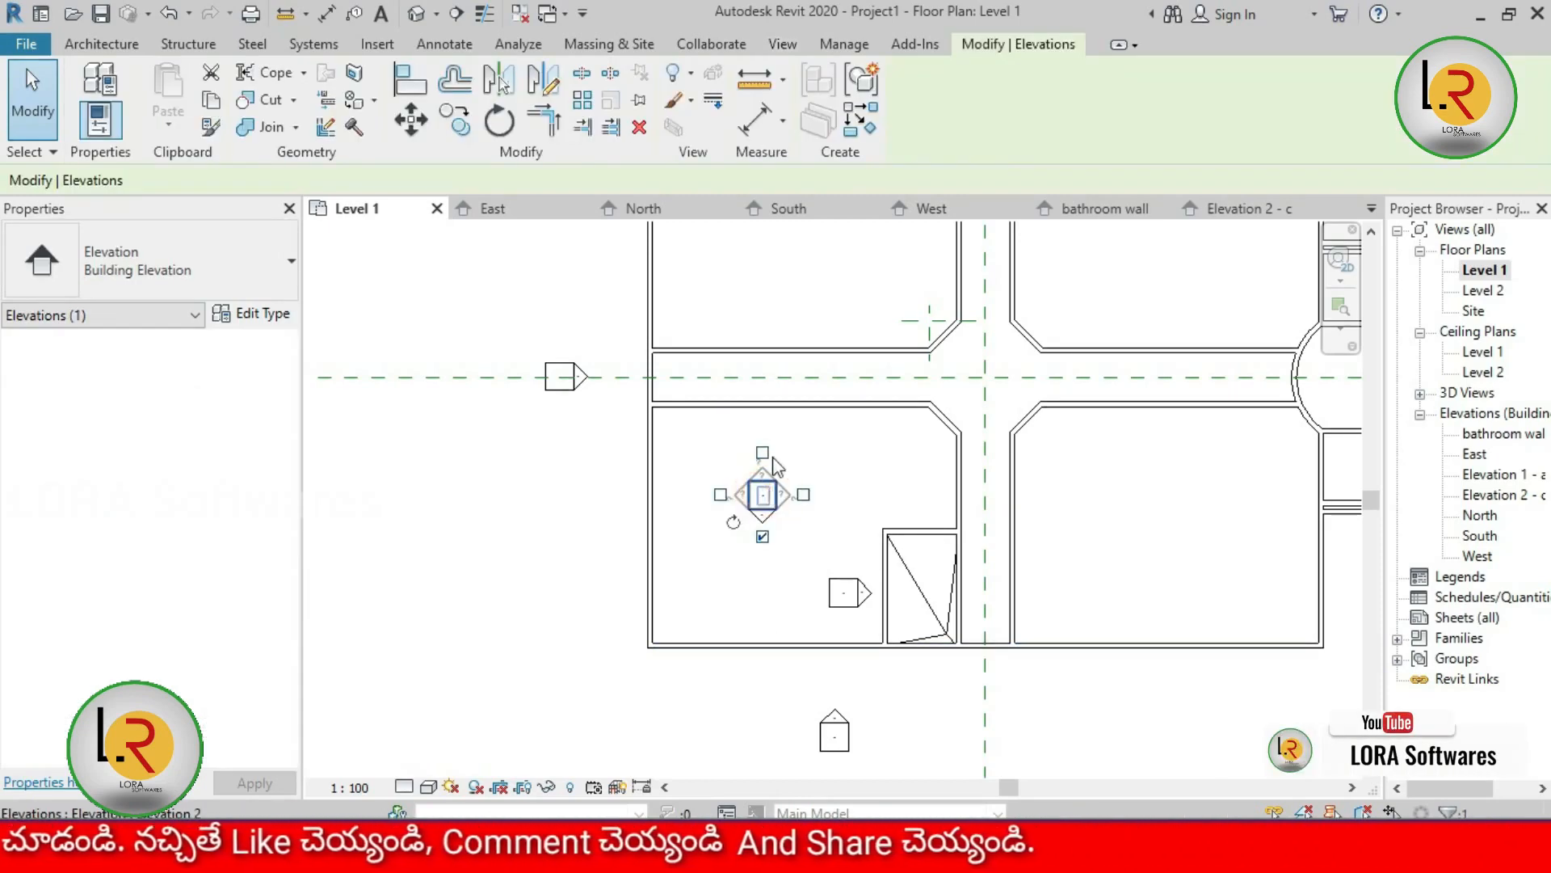
pyautogui.click(762, 452)
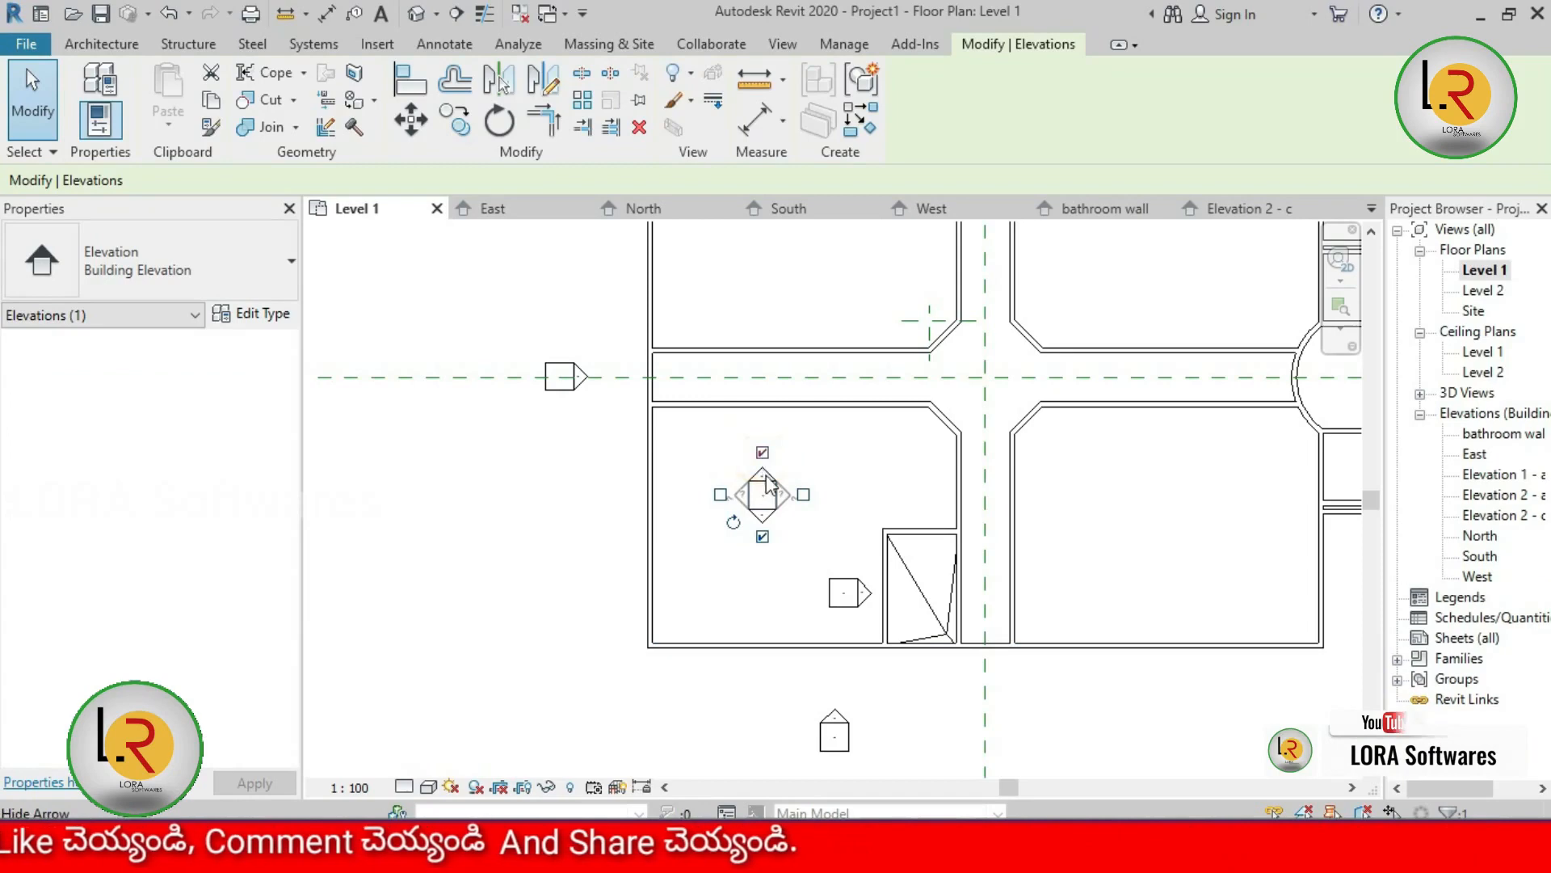
pyautogui.click(762, 536)
pyautogui.click(824, 426)
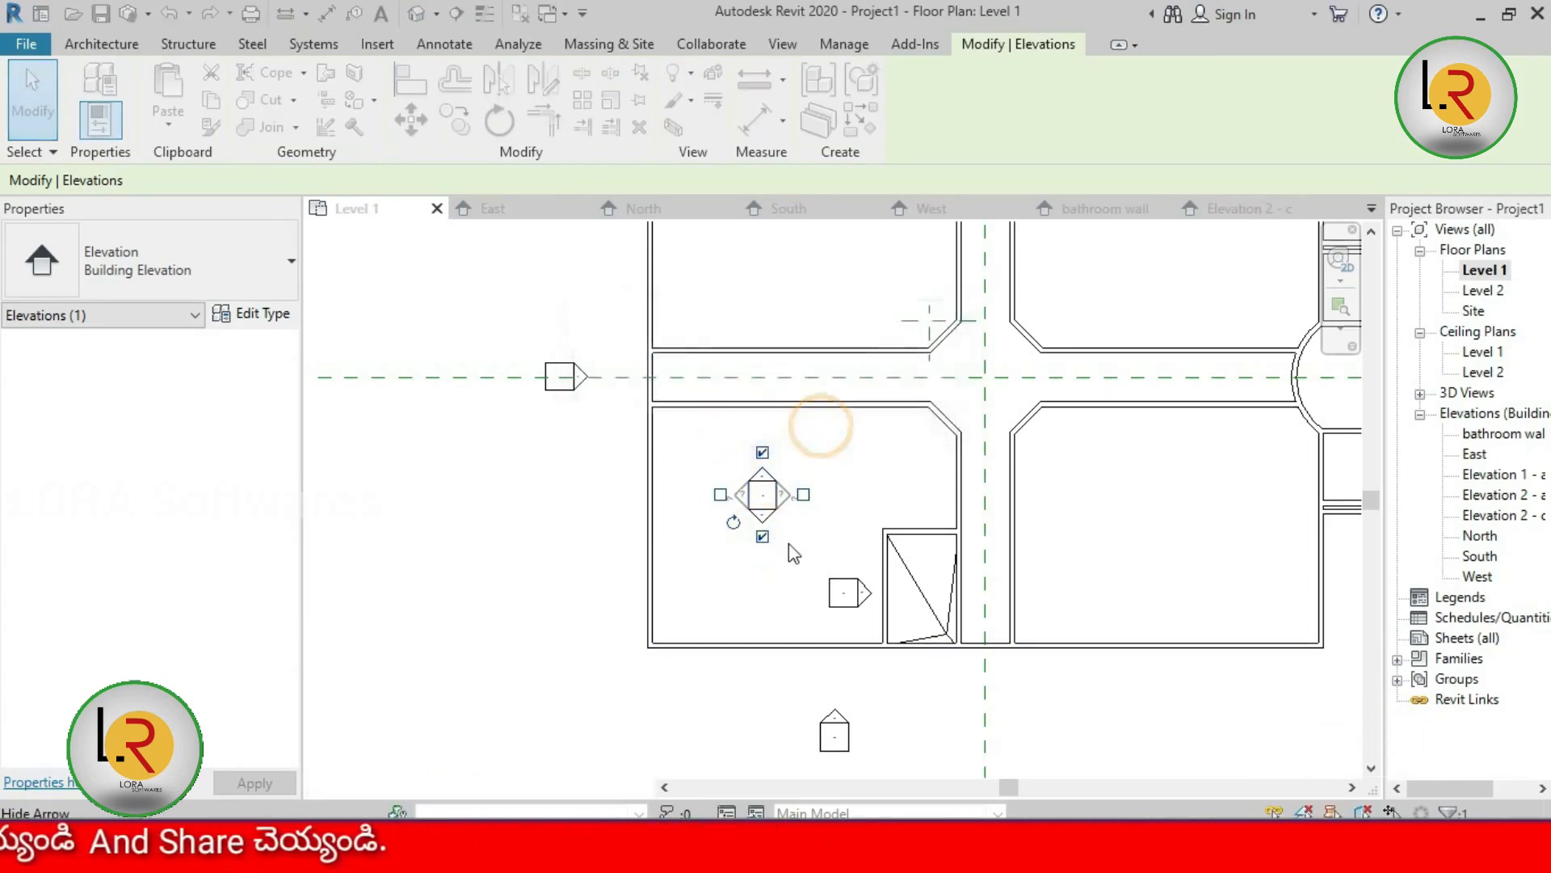
# Add east-, south- and west-facing views to the north-facing elevation marker in the southwest room.
pyautogui.click(824, 550)
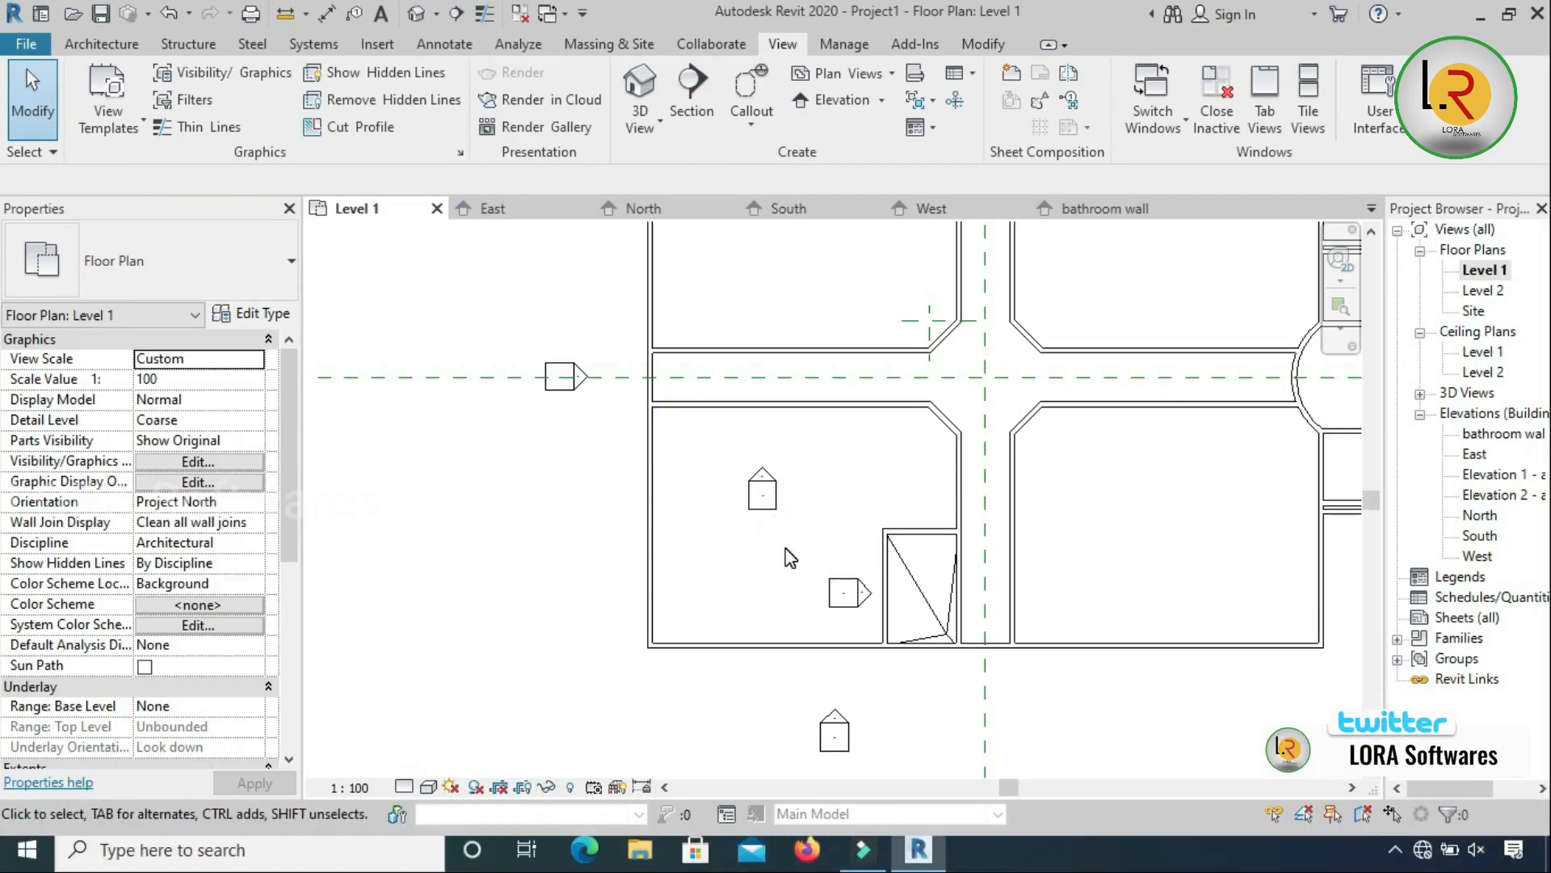
pyautogui.click(775, 509)
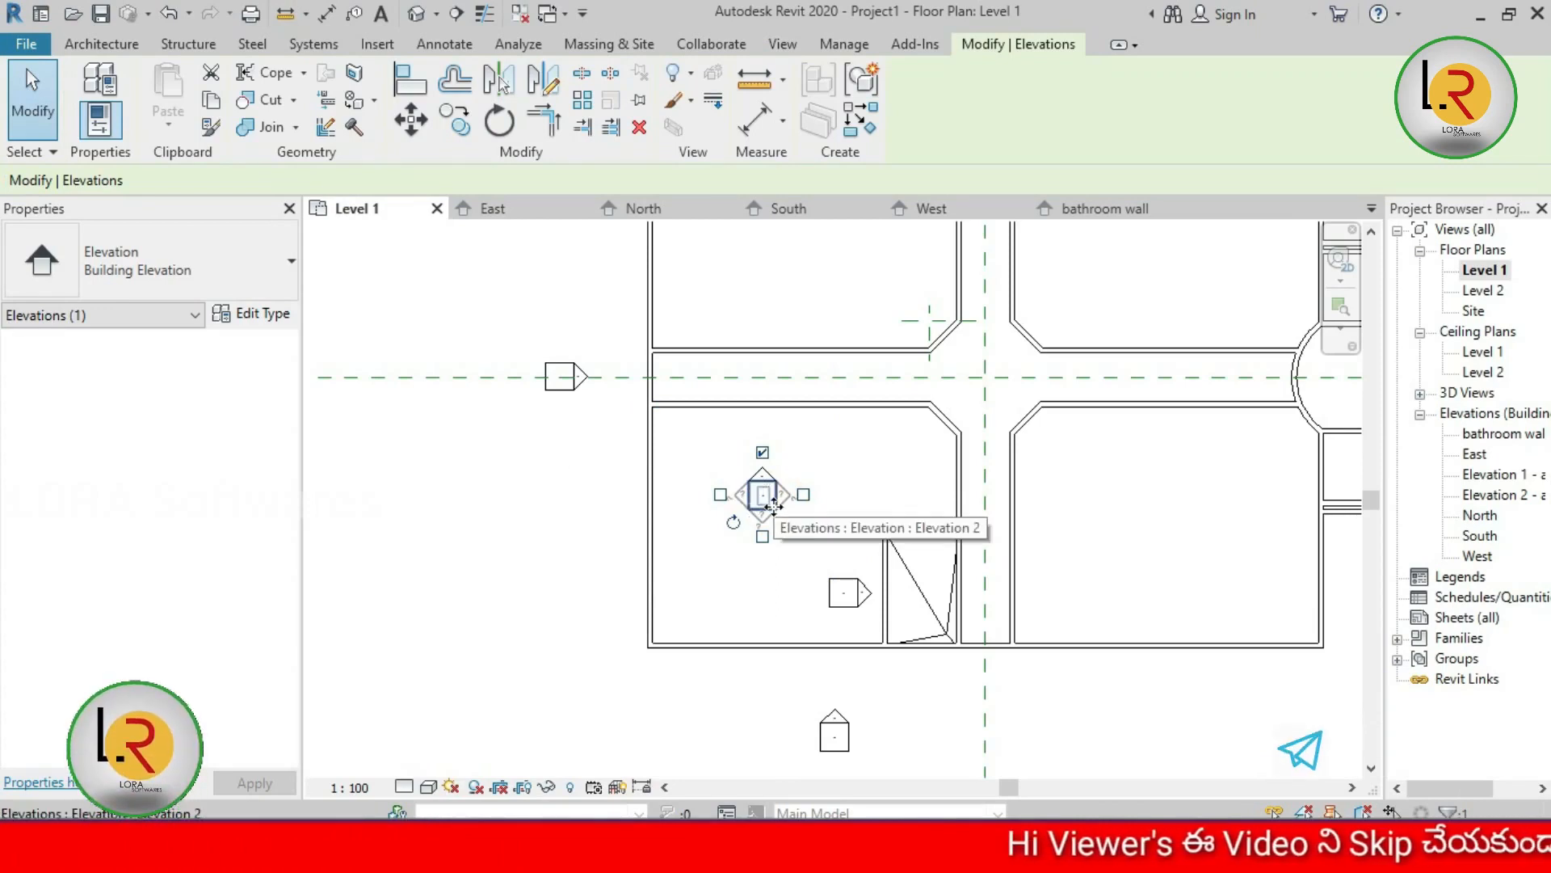
pyautogui.click(803, 494)
pyautogui.click(763, 535)
pyautogui.click(720, 493)
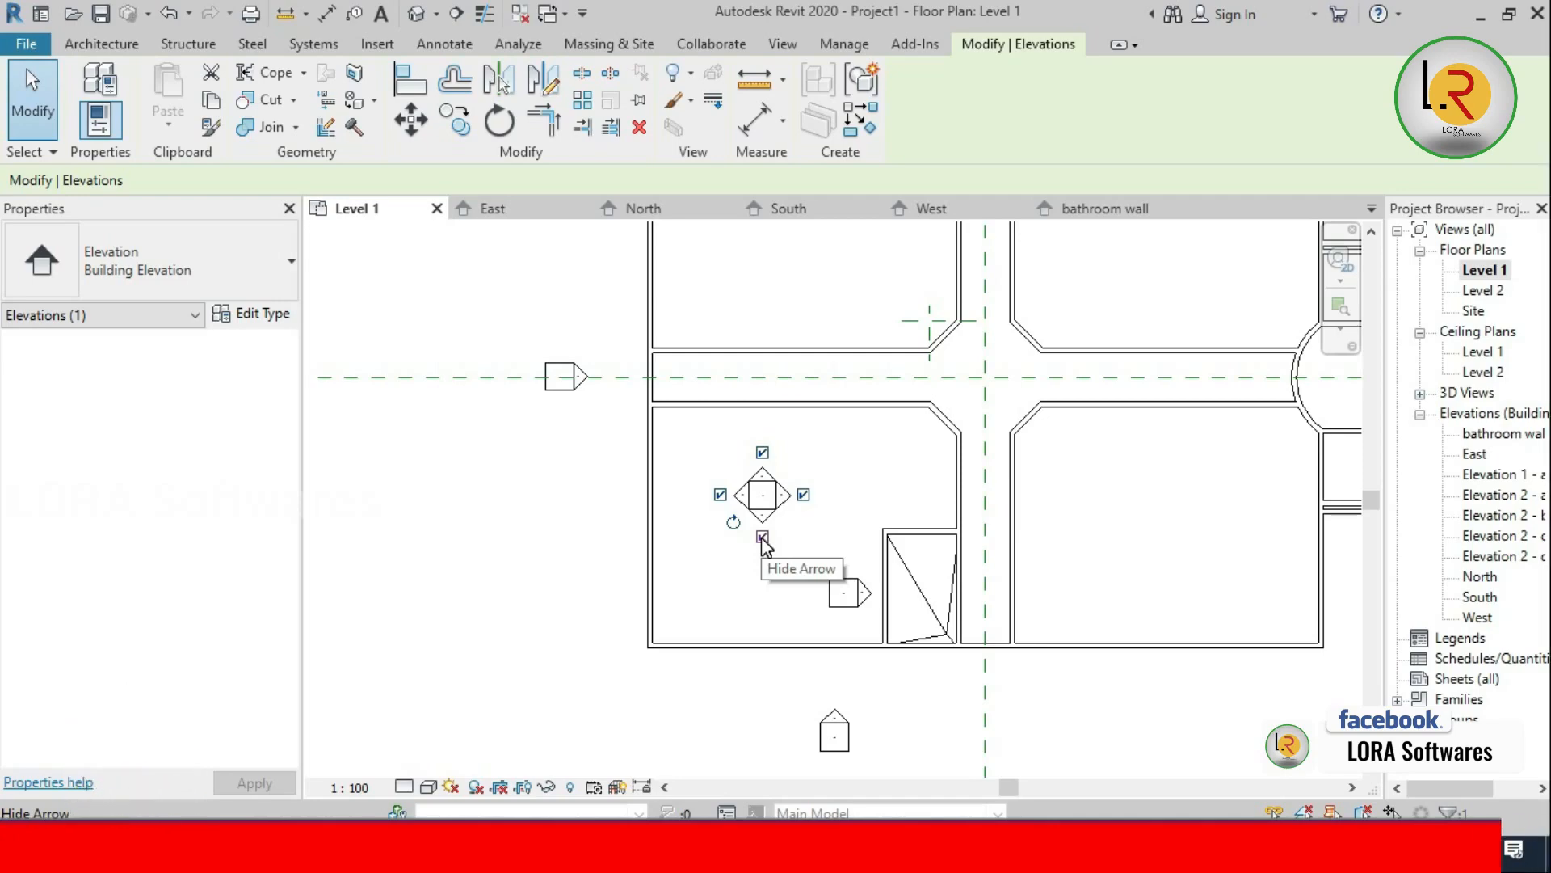
pyautogui.click(780, 578)
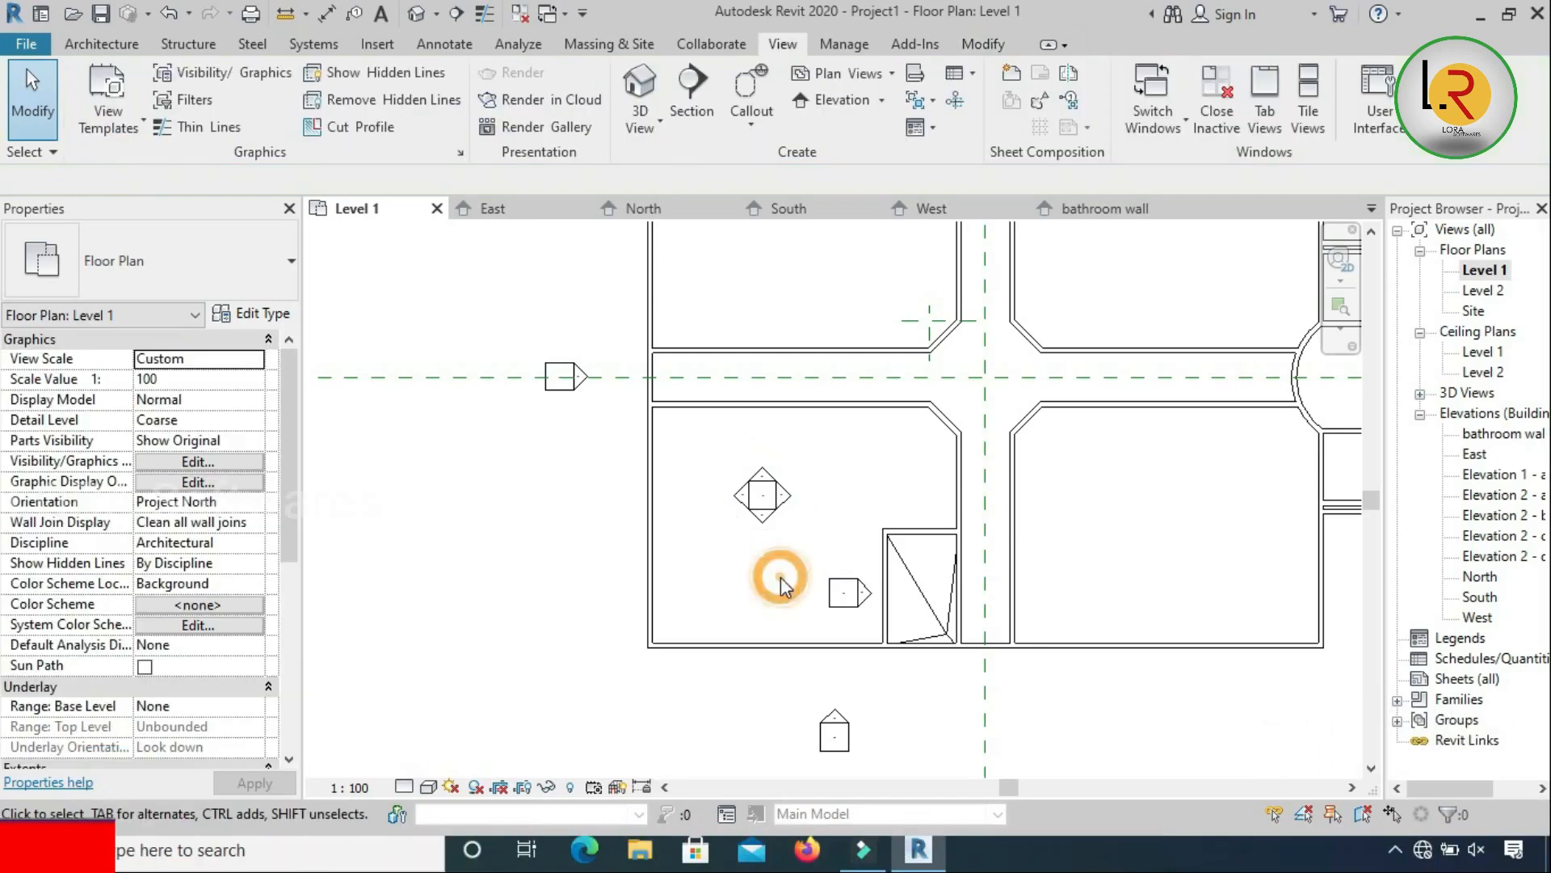
# Review the southwest room marker's east-facing and north-facing elevations, returning to the Level 1 floor plan.
pyautogui.doubleClick(782, 495)
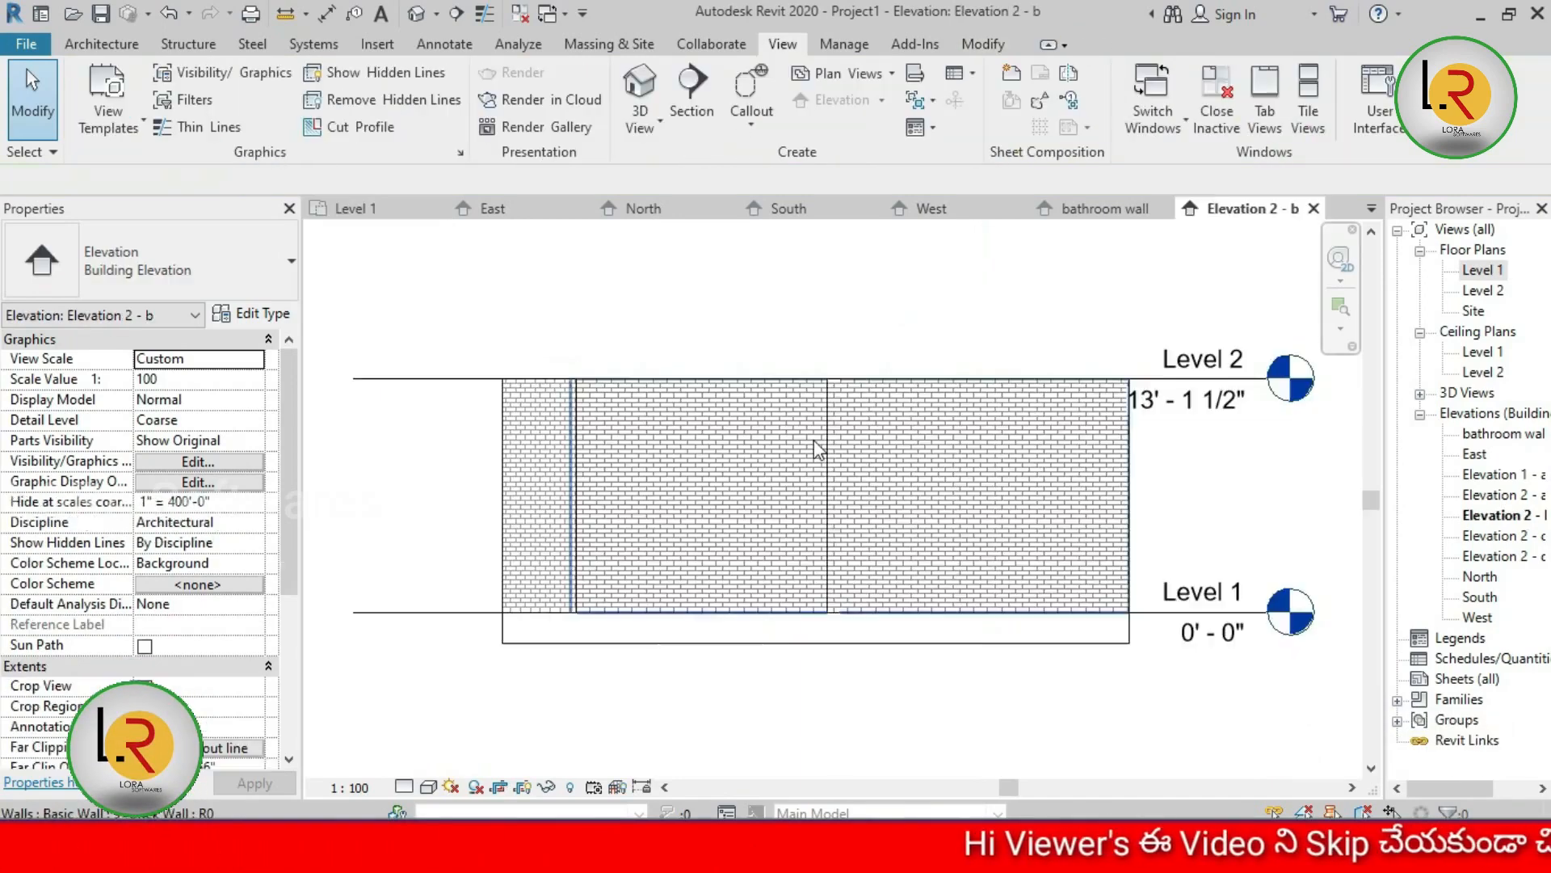
pyautogui.doubleClick(1479, 270)
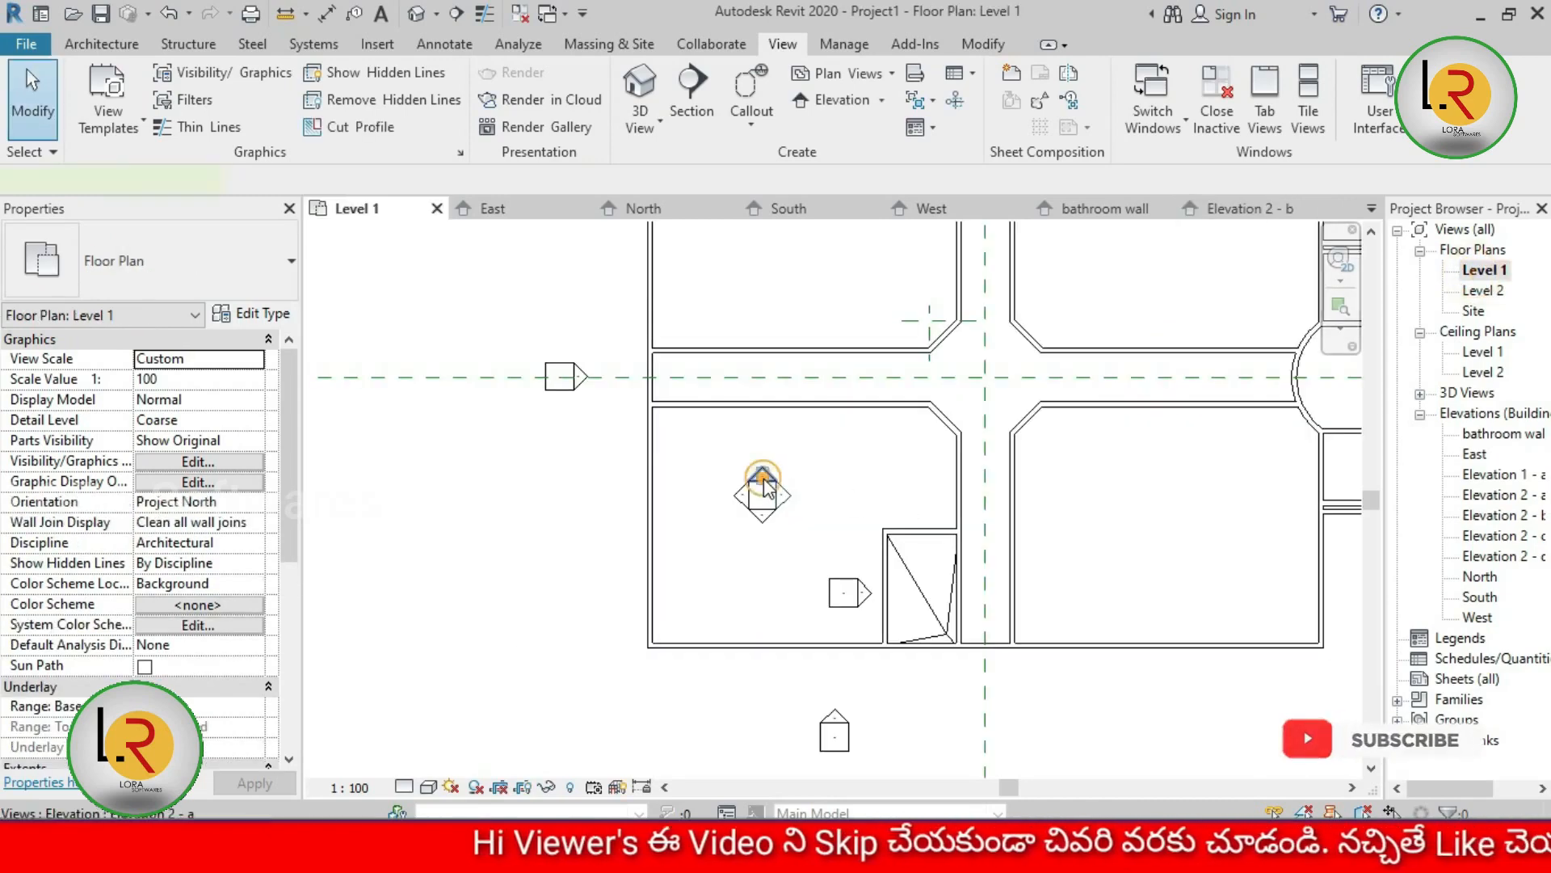
pyautogui.click(768, 485)
pyautogui.doubleClick(767, 487)
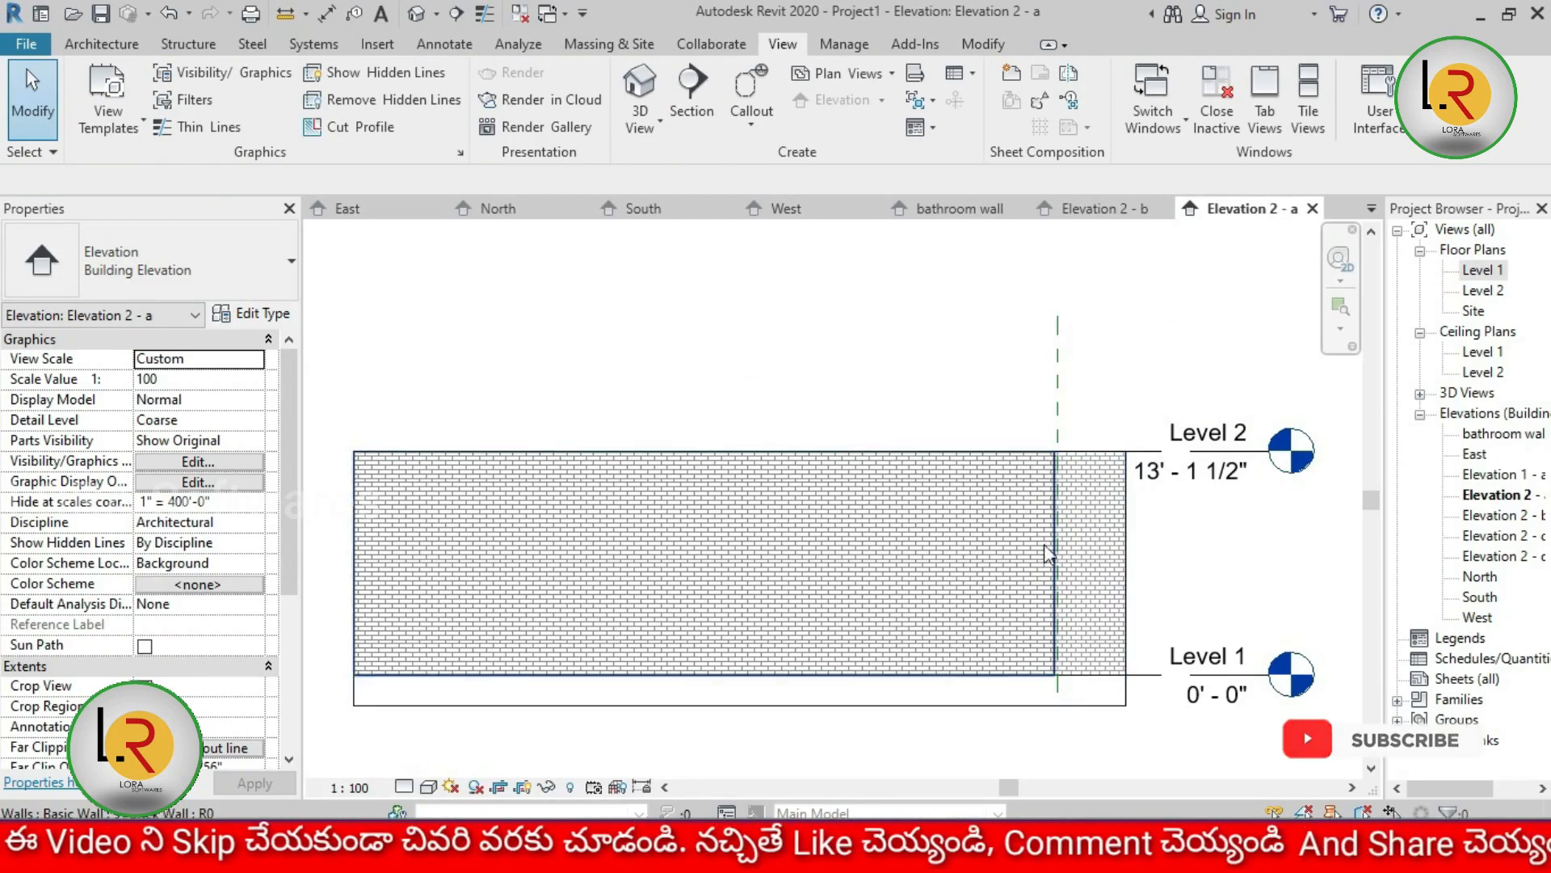
pyautogui.click(1478, 271)
pyautogui.doubleClick(1478, 275)
# Review the southwest room marker's west-facing and south-facing elevations, recheck the east-facing one, and return to the Level 1 plan.
pyautogui.click(742, 495)
pyautogui.doubleClick(743, 496)
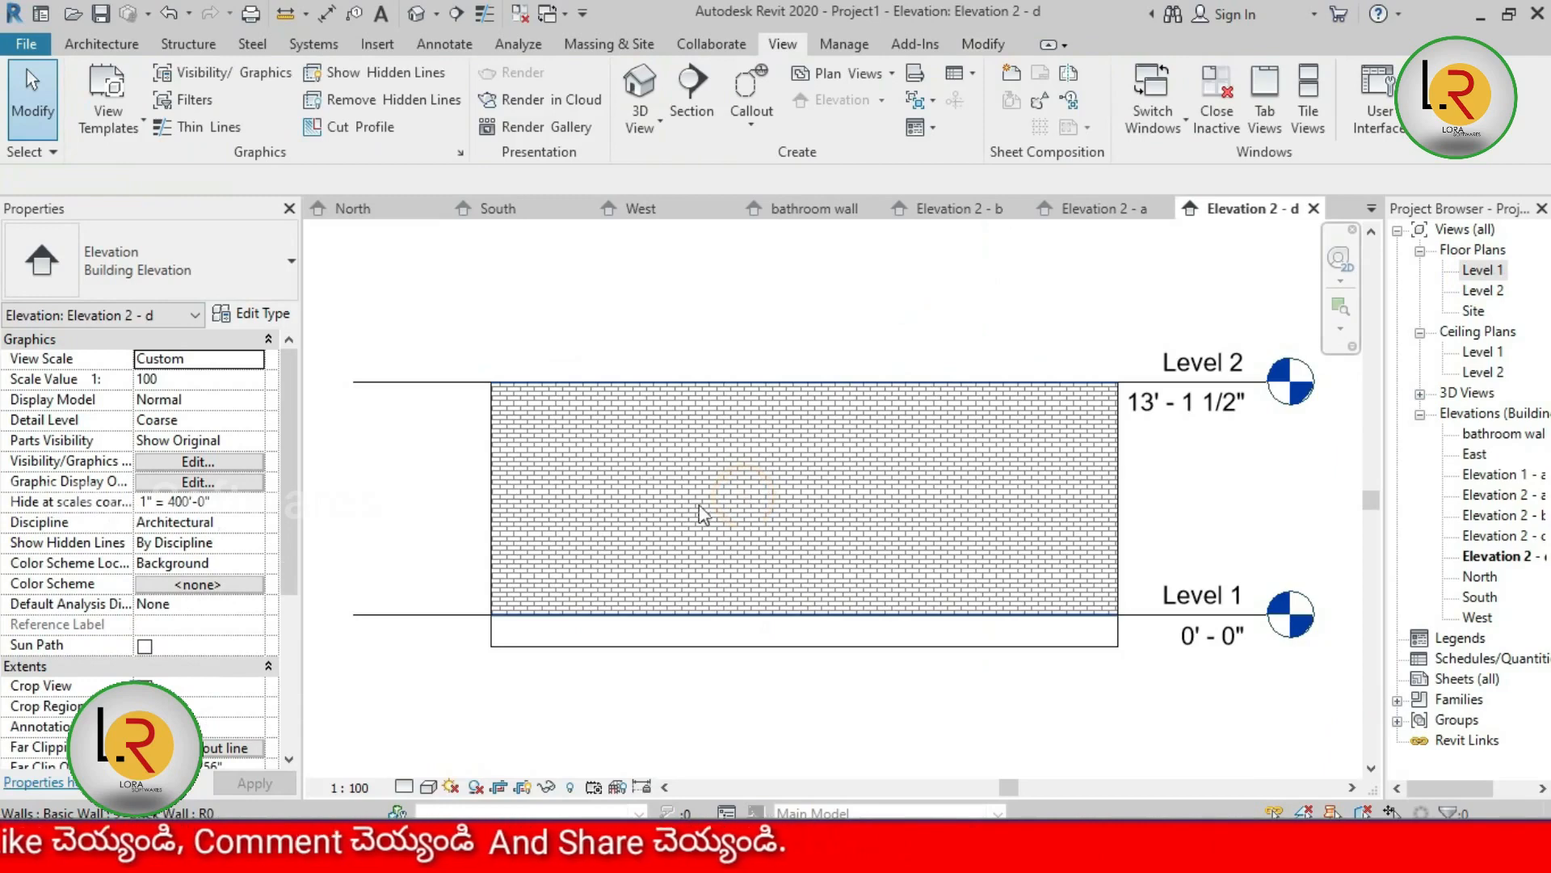
pyautogui.doubleClick(1478, 271)
pyautogui.doubleClick(763, 519)
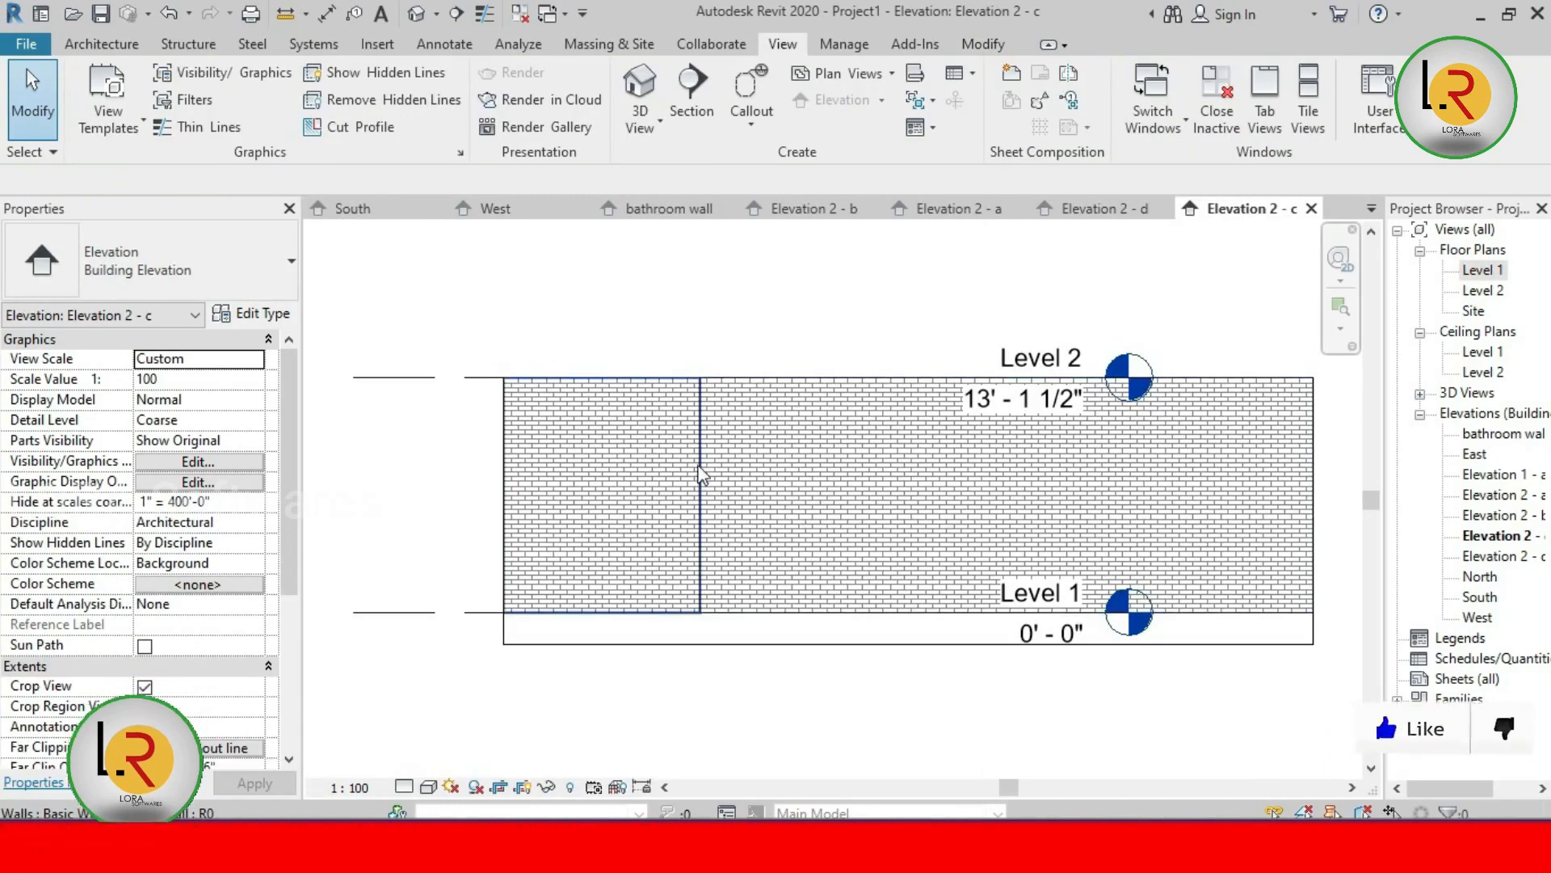
pyautogui.doubleClick(1483, 273)
pyautogui.doubleClick(782, 491)
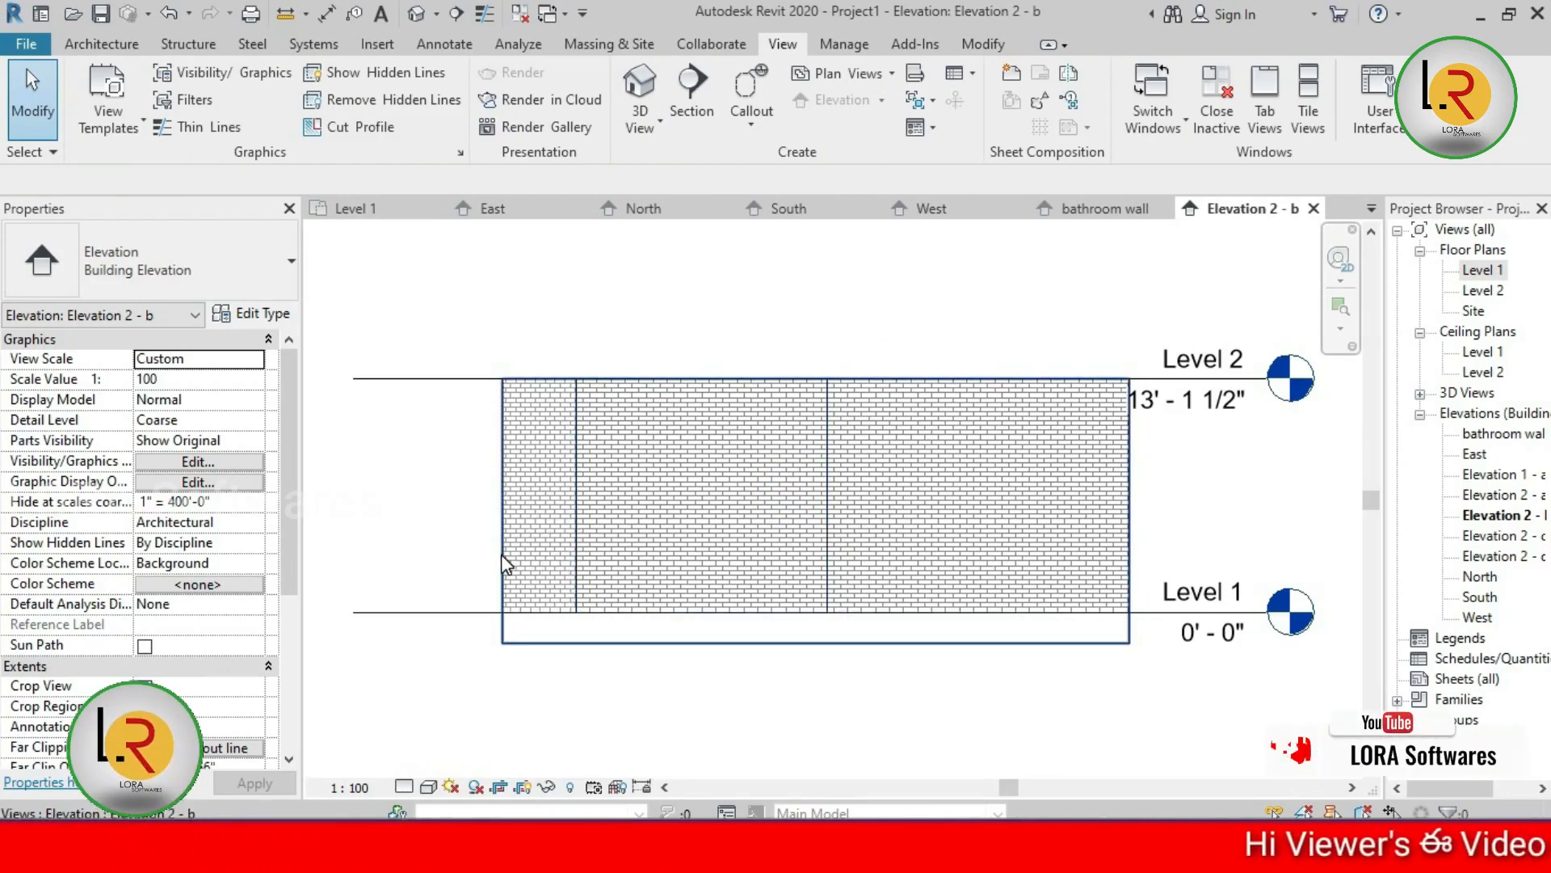
pyautogui.doubleClick(1482, 273)
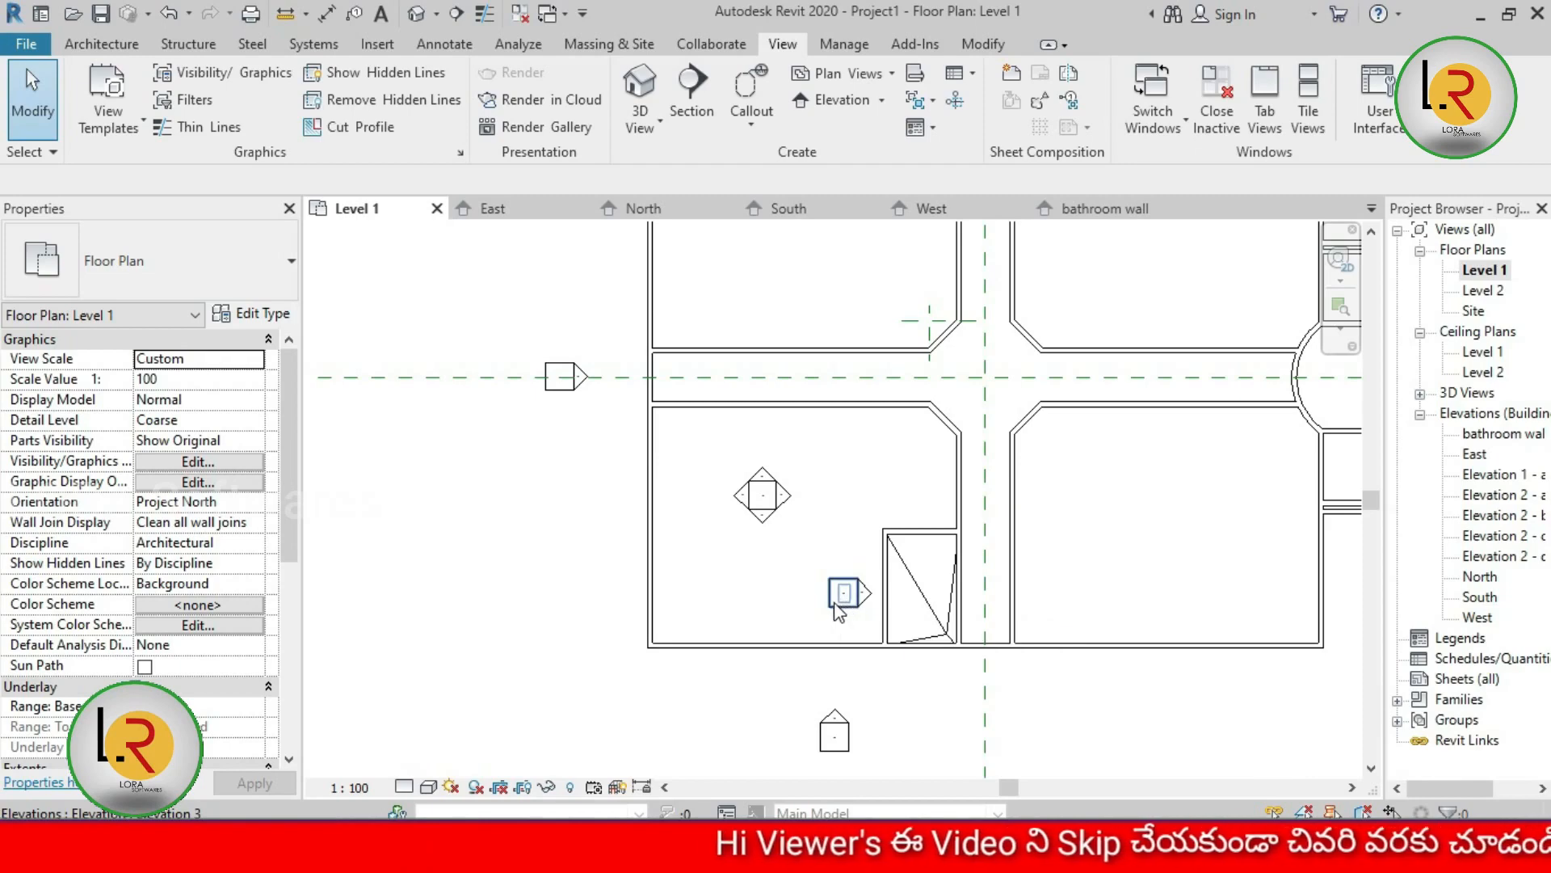
# Rotate the elevation marker just outside the southwest room's south wall clockwise toward the northeast, and check its elevation view.
pyautogui.click(826, 719)
pyautogui.moveTo(825, 719); pyautogui.dragTo(816, 578, button='middle')
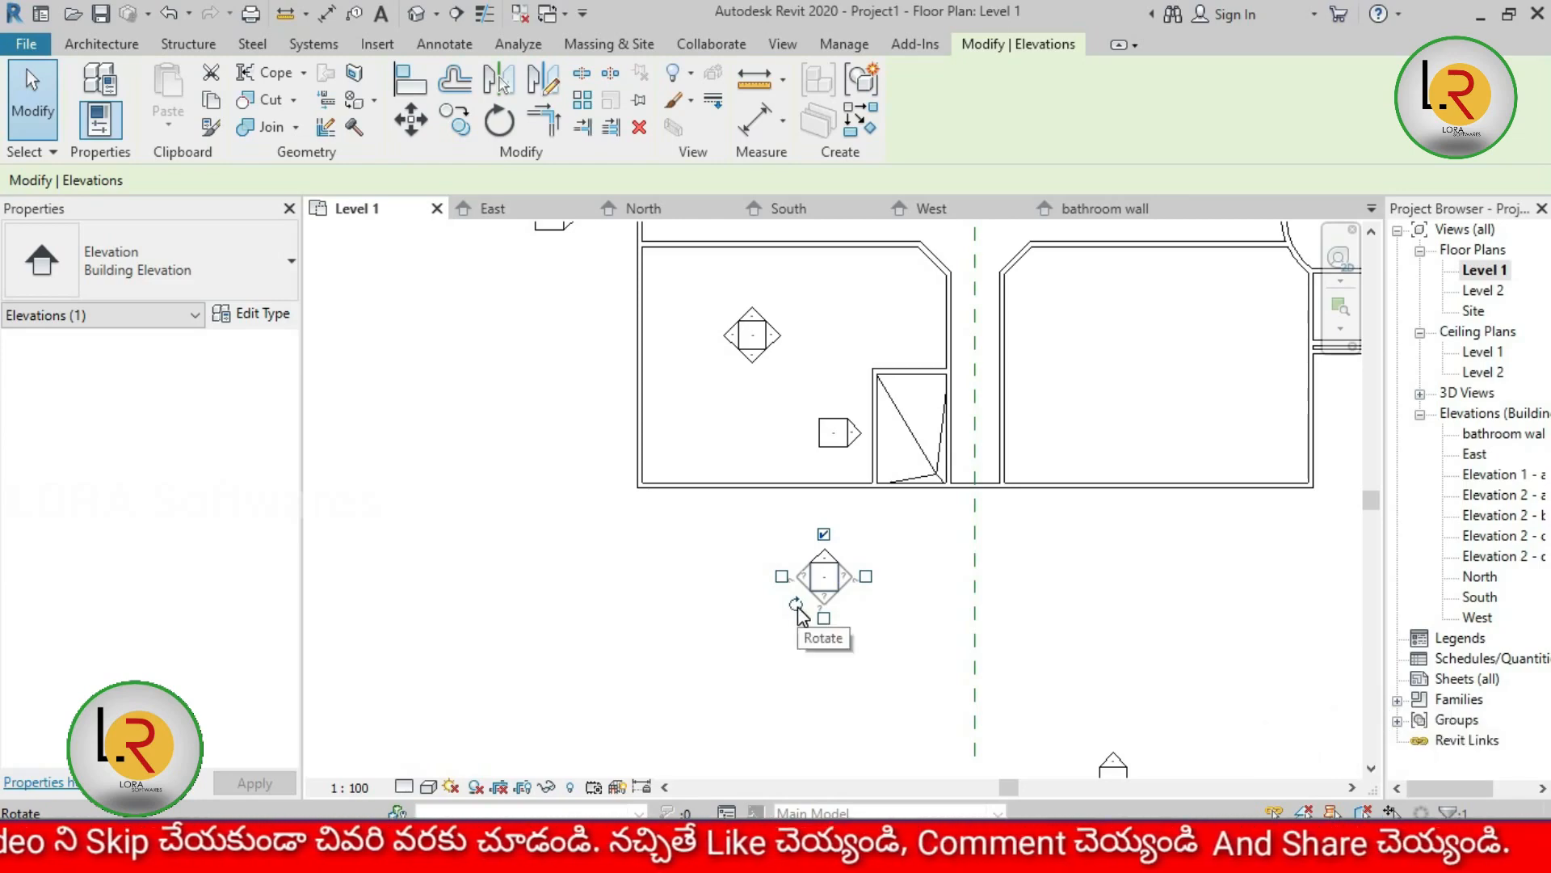
pyautogui.click(797, 606)
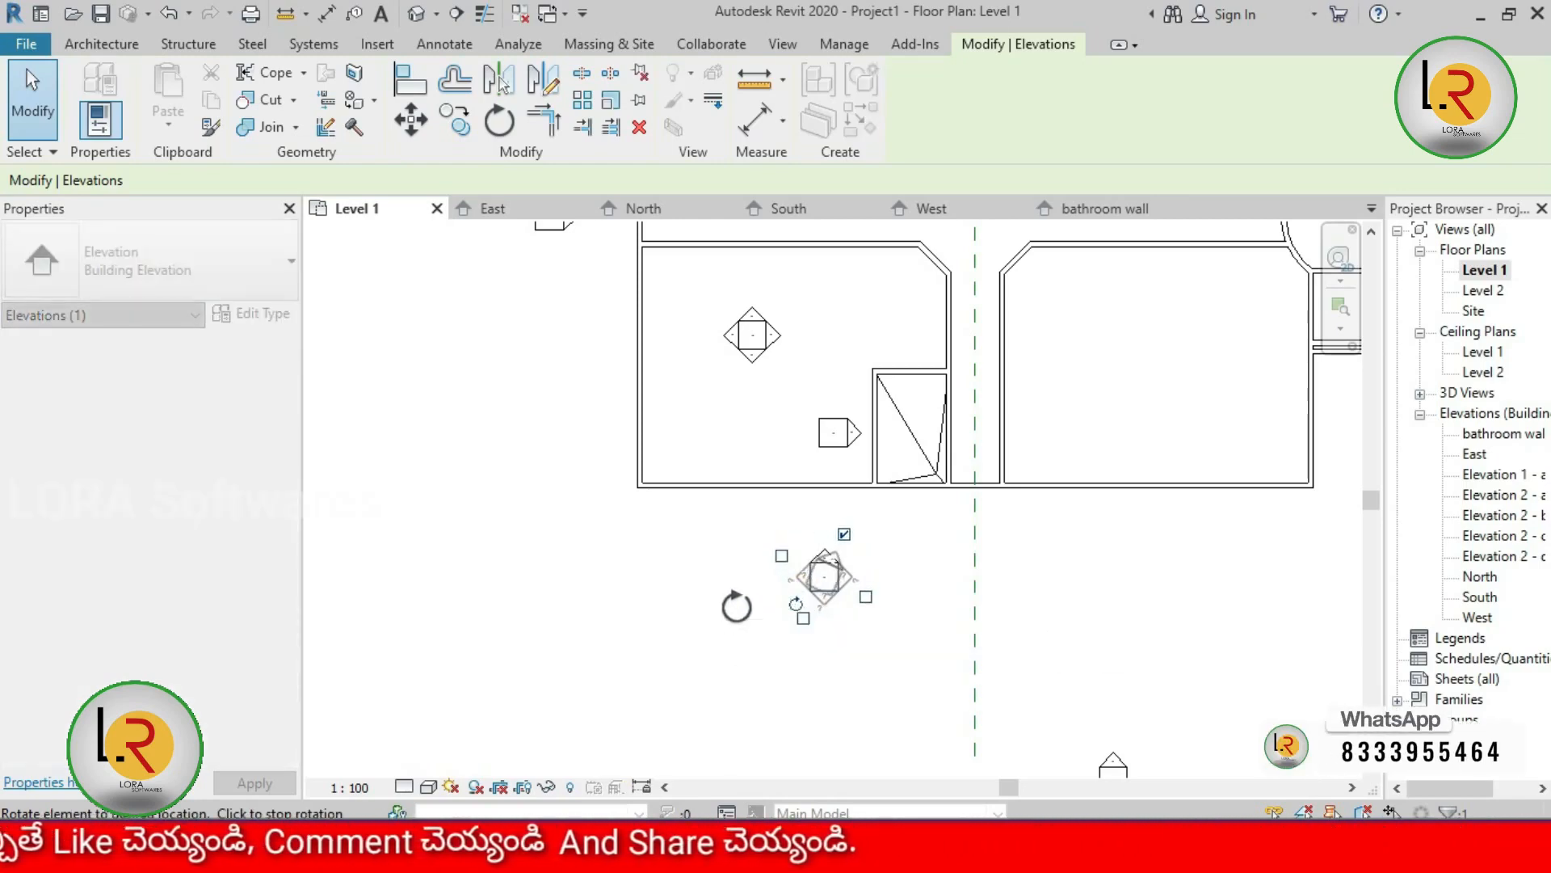
pyautogui.click(726, 641)
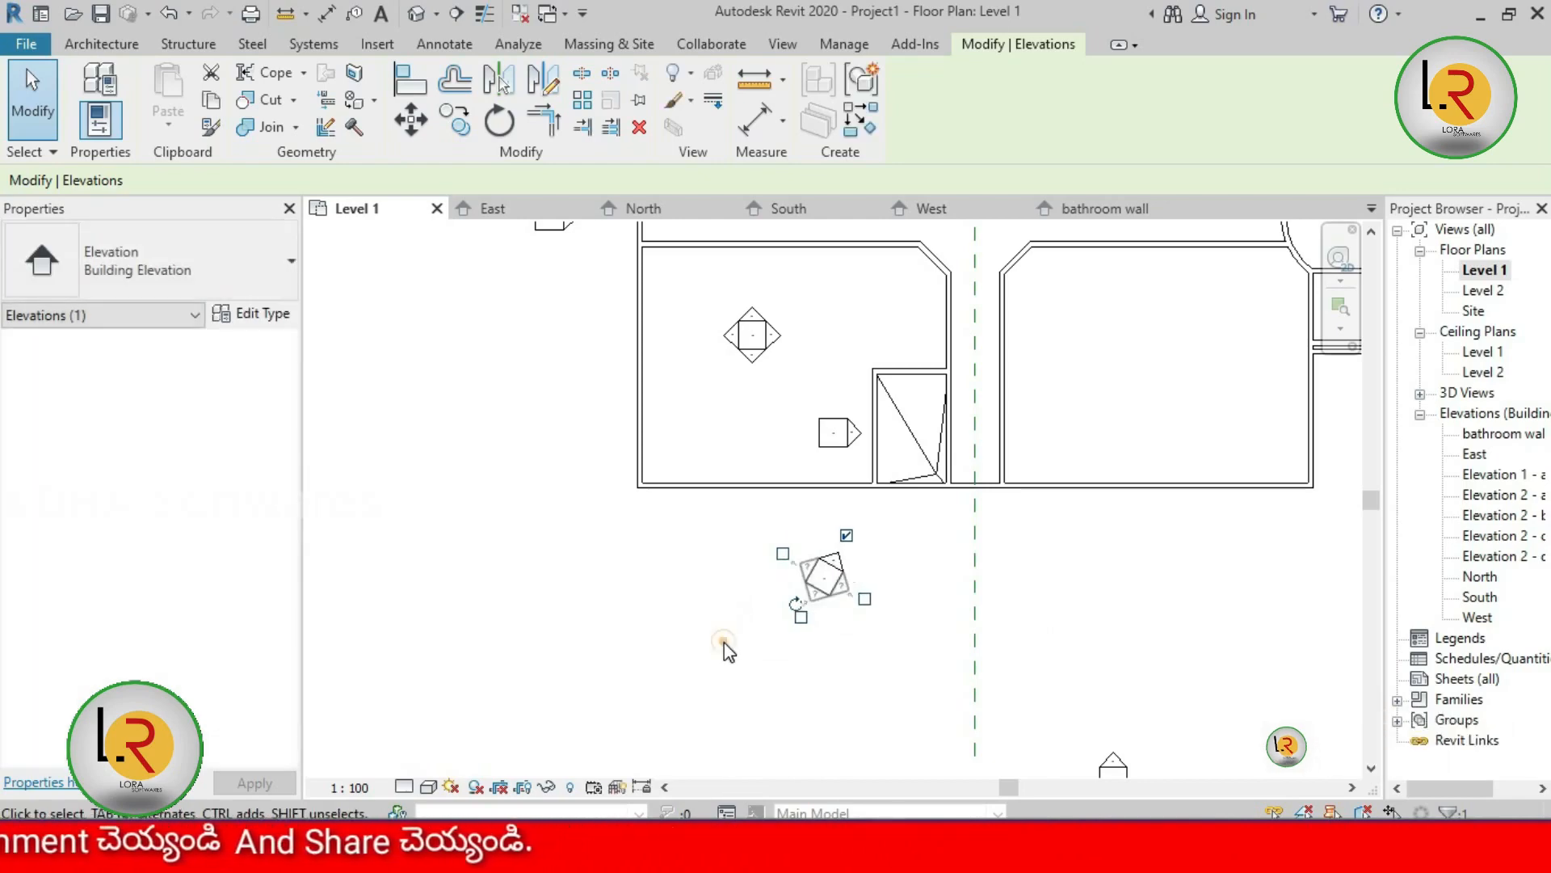
pyautogui.click(724, 643)
pyautogui.doubleClick(841, 566)
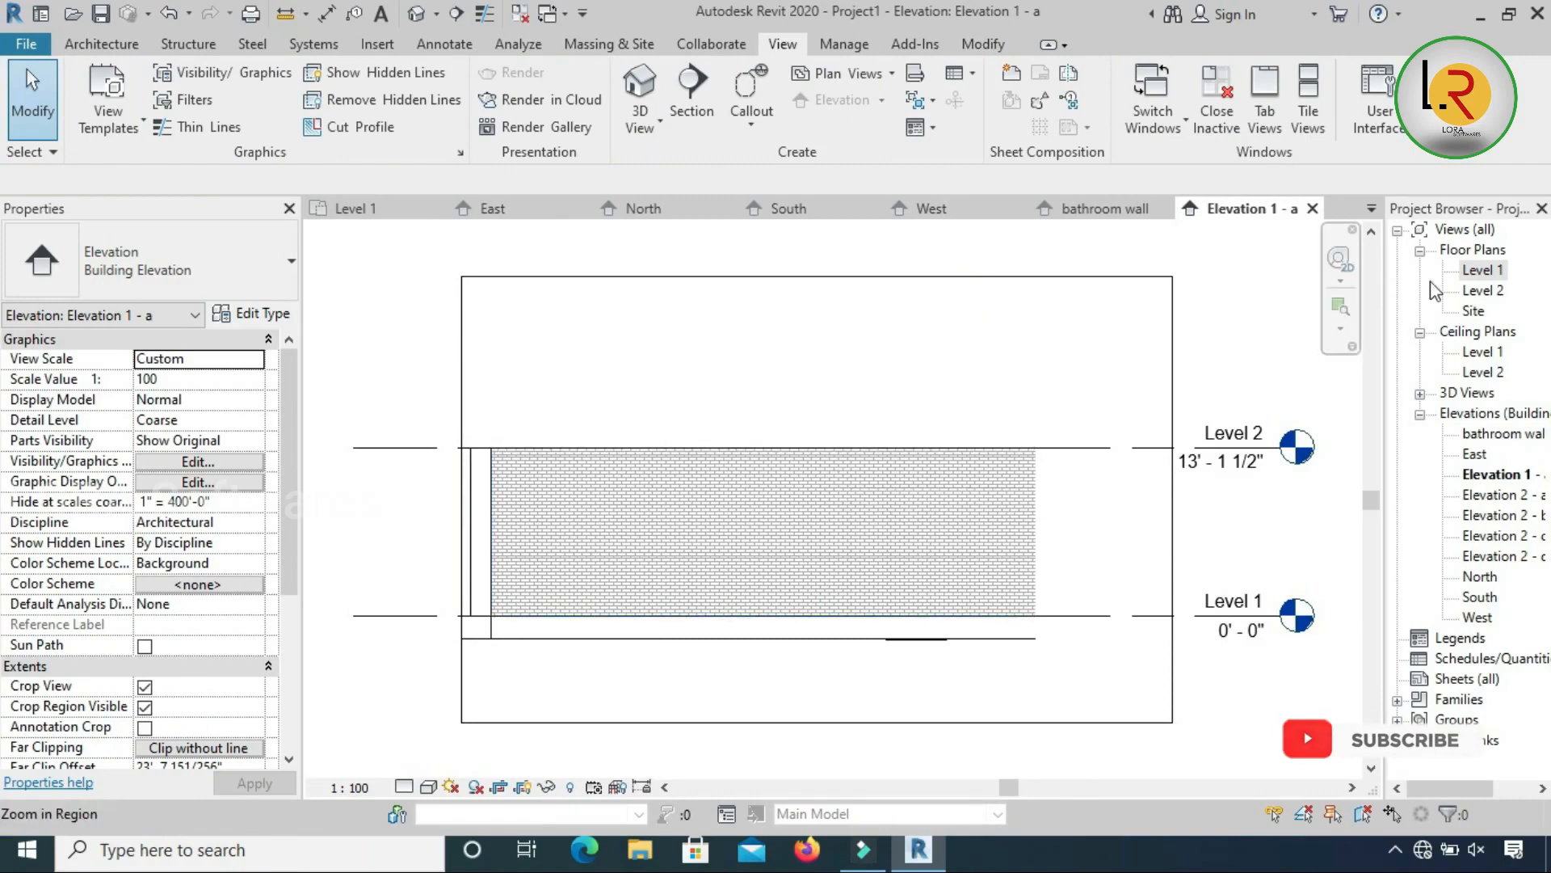
pyautogui.doubleClick(1479, 271)
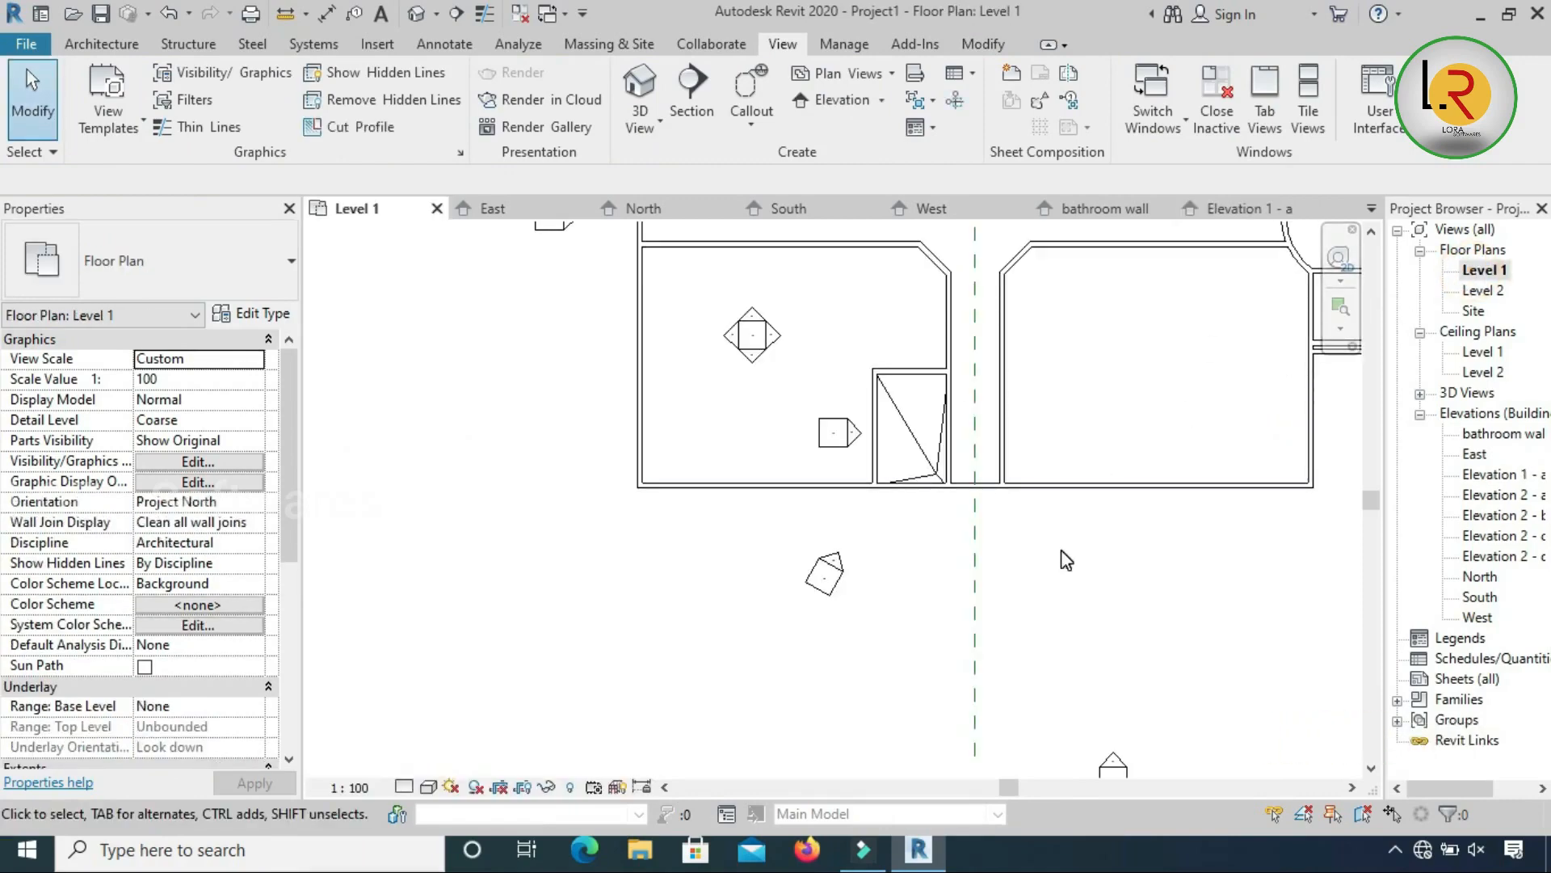